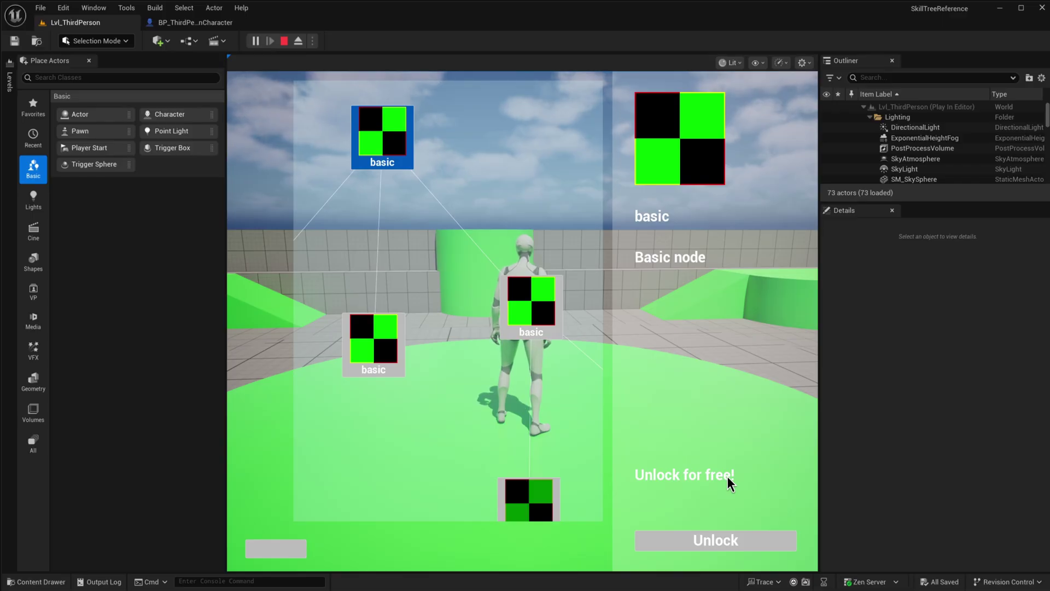
Step: Unlock two connected basic skill nodes in the running game's skill tree and close the tree
{"action": "scroll", "coordinate": [452, 403], "scroll_direction": "down", "scroll_amount": 2}
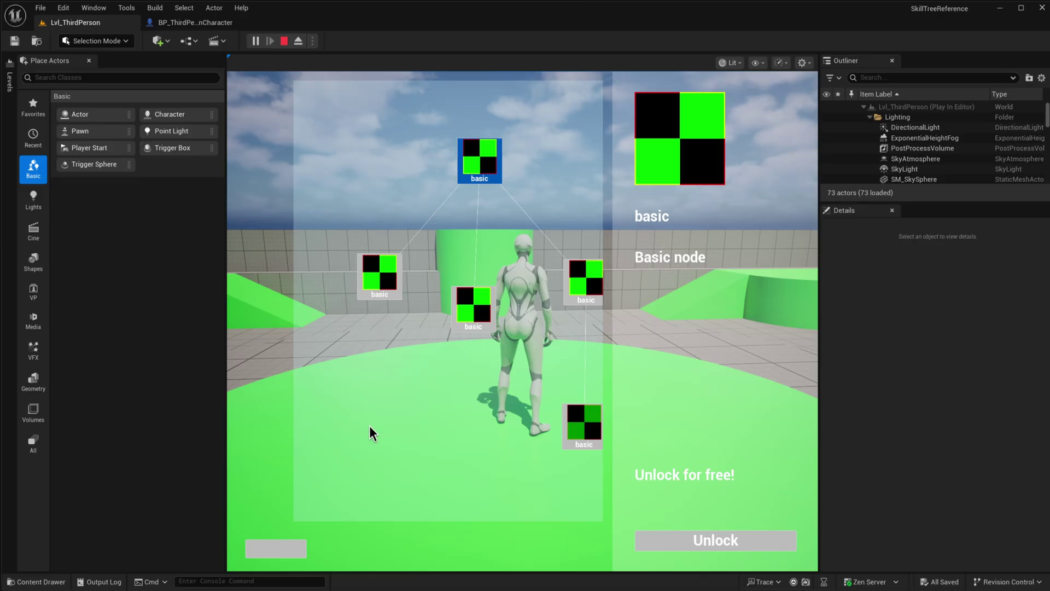
{"action": "left_click_drag", "start_coordinate": [370, 432], "coordinate": [303, 407]}
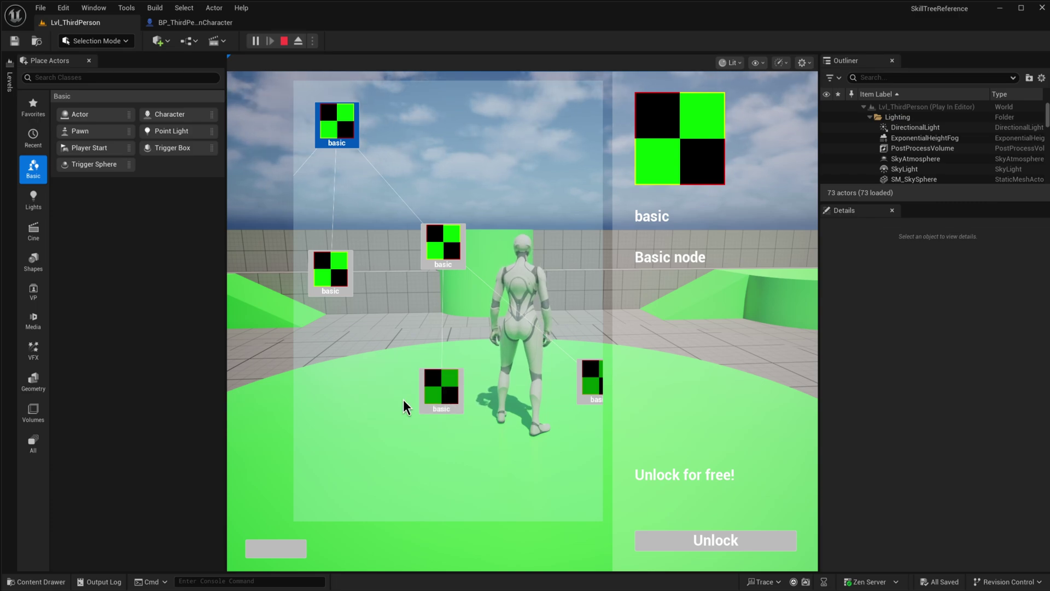
{"action": "left_click", "coordinate": [758, 542]}
{"action": "left_click_drag", "start_coordinate": [518, 412], "coordinate": [463, 378]}
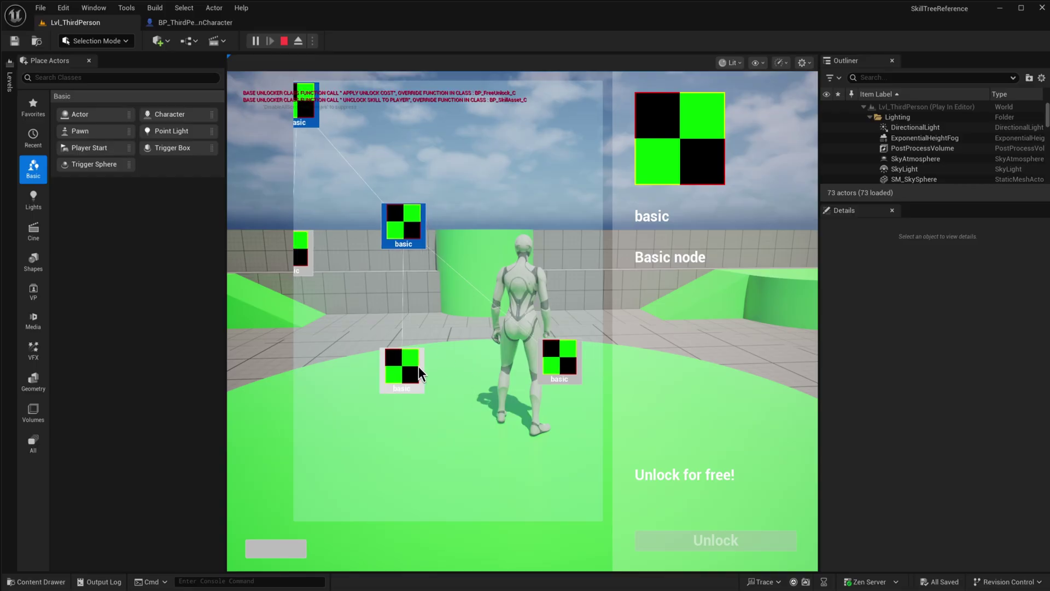
{"action": "left_click", "coordinate": [407, 378]}
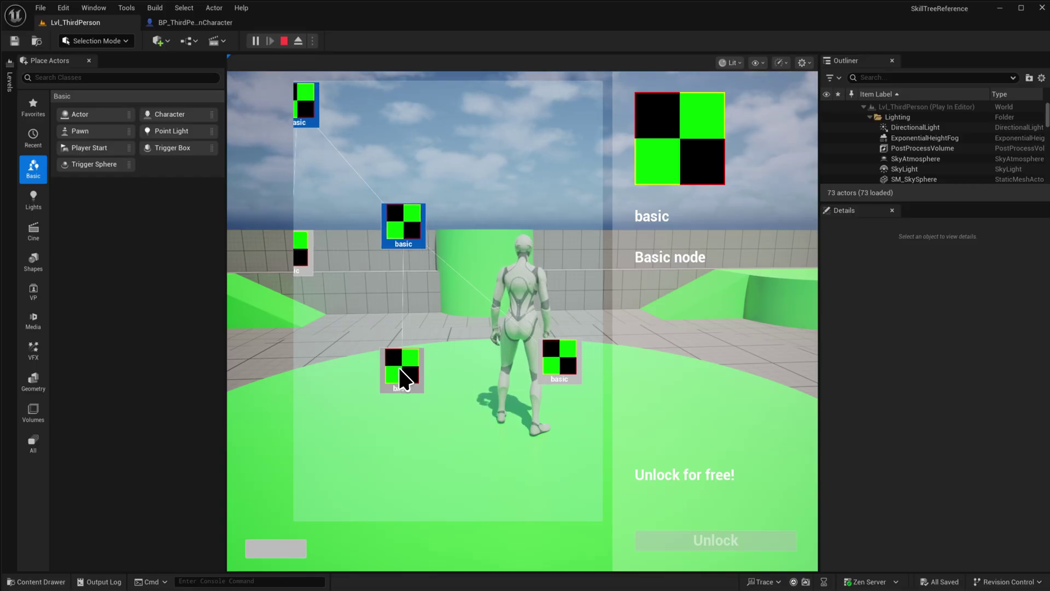
{"action": "left_click", "coordinate": [714, 533]}
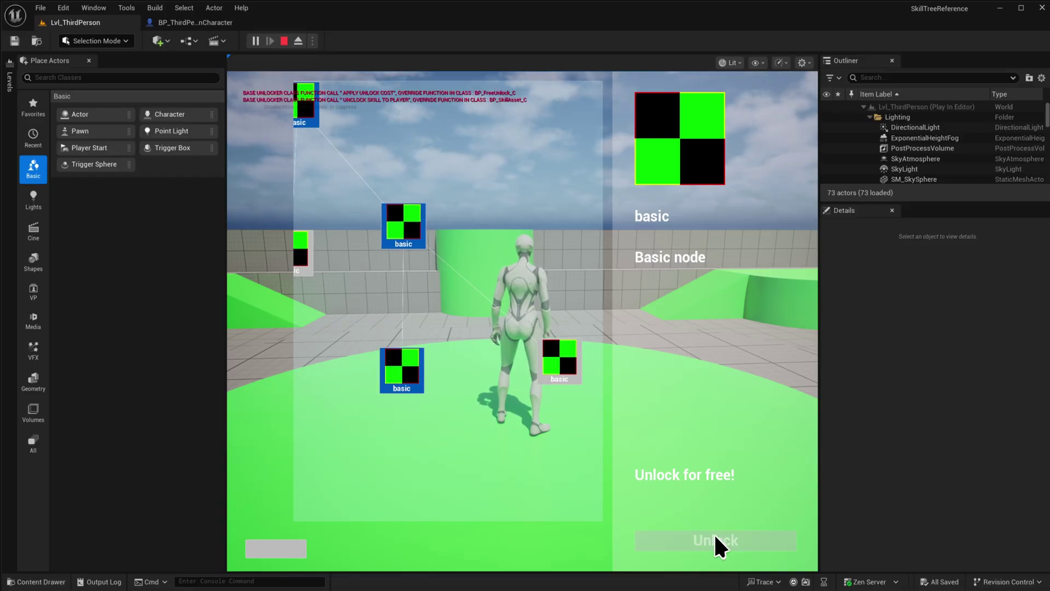
{"action": "left_click", "coordinate": [294, 546]}
Step: Duplicate the Lightning_1 node, place the copy below it at about X 67, Y 1159, and generate a new Node ID for it
{"action": "scroll", "coordinate": [407, 257], "scroll_direction": "up", "scroll_amount": 2}
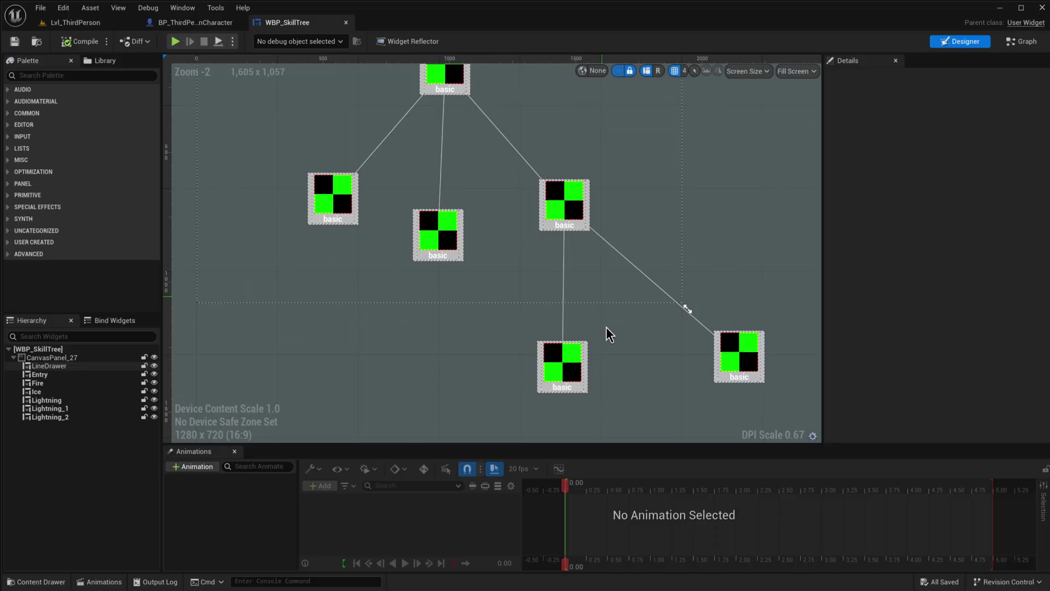
{"action": "left_click", "coordinate": [563, 383]}
{"action": "right_click_drag", "start_coordinate": [614, 389], "coordinate": [627, 353]}
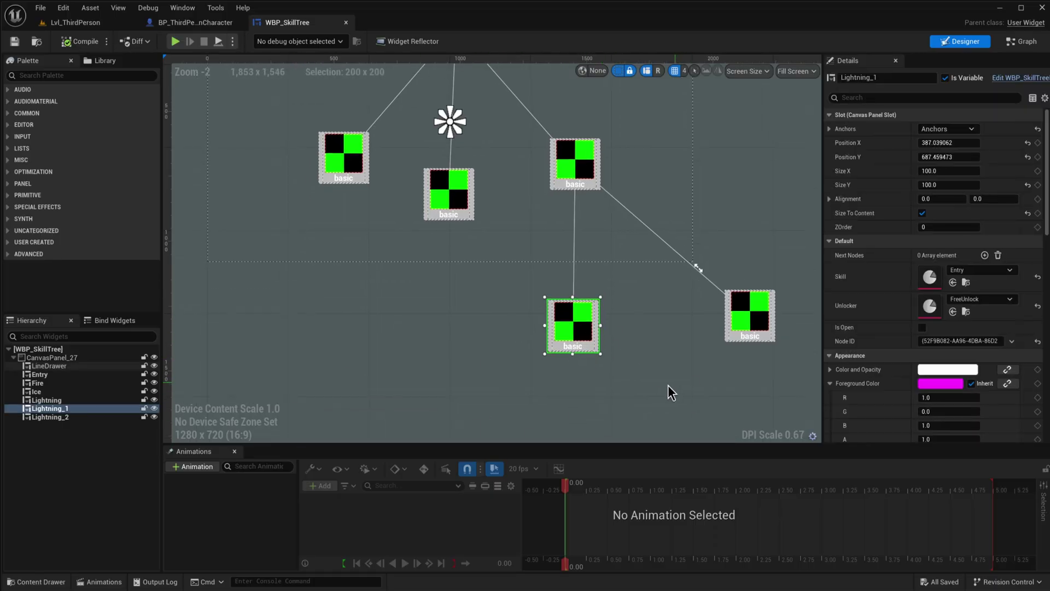
{"action": "key", "text": "ctrl+d"}
{"action": "left_click_drag", "start_coordinate": [589, 345], "coordinate": [534, 393]}
{"action": "right_click_drag", "start_coordinate": [512, 428], "coordinate": [549, 317]}
{"action": "left_click_drag", "start_coordinate": [549, 316], "coordinate": [545, 357]}
{"action": "left_click", "coordinate": [1012, 341]}
{"action": "left_click", "coordinate": [1028, 357]}
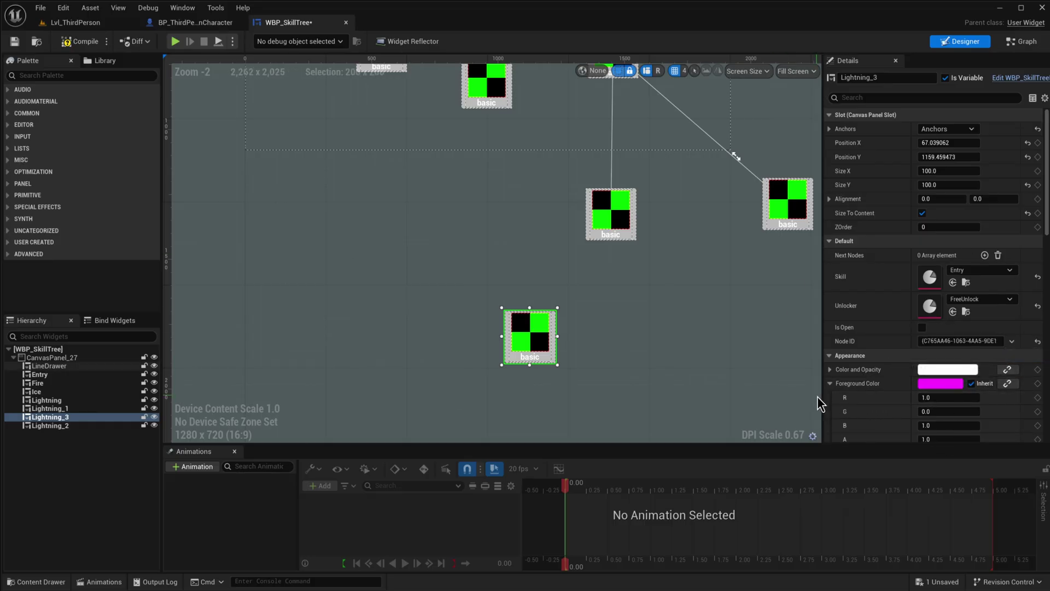
Step: Add Lightning_3 to Lightning_1's Next Nodes, and compile and play to test the new connection
{"action": "left_click", "coordinate": [615, 219]}
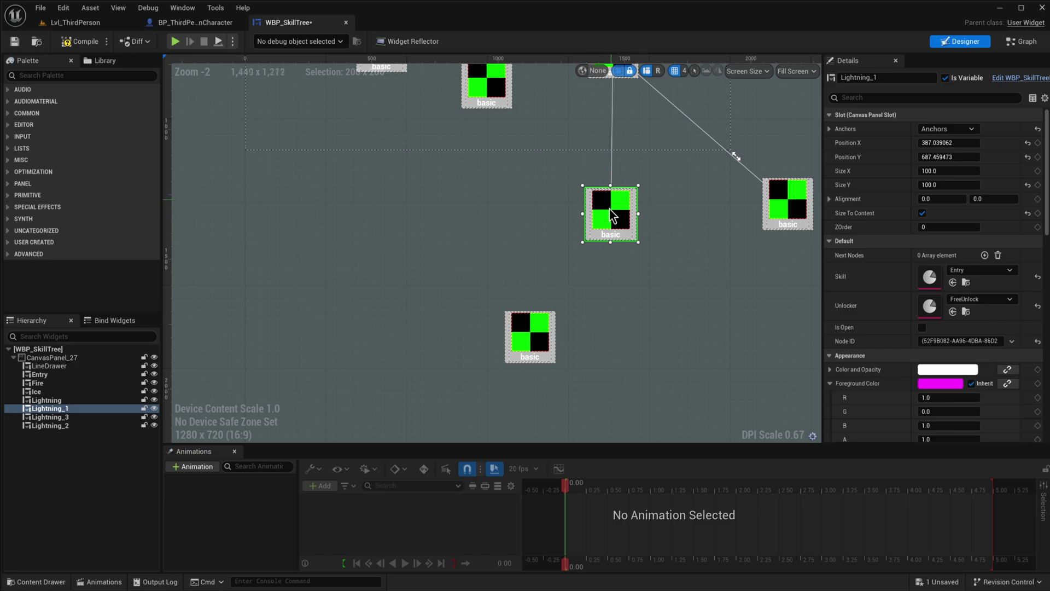
{"action": "left_click", "coordinate": [985, 255]}
{"action": "left_click", "coordinate": [952, 268]}
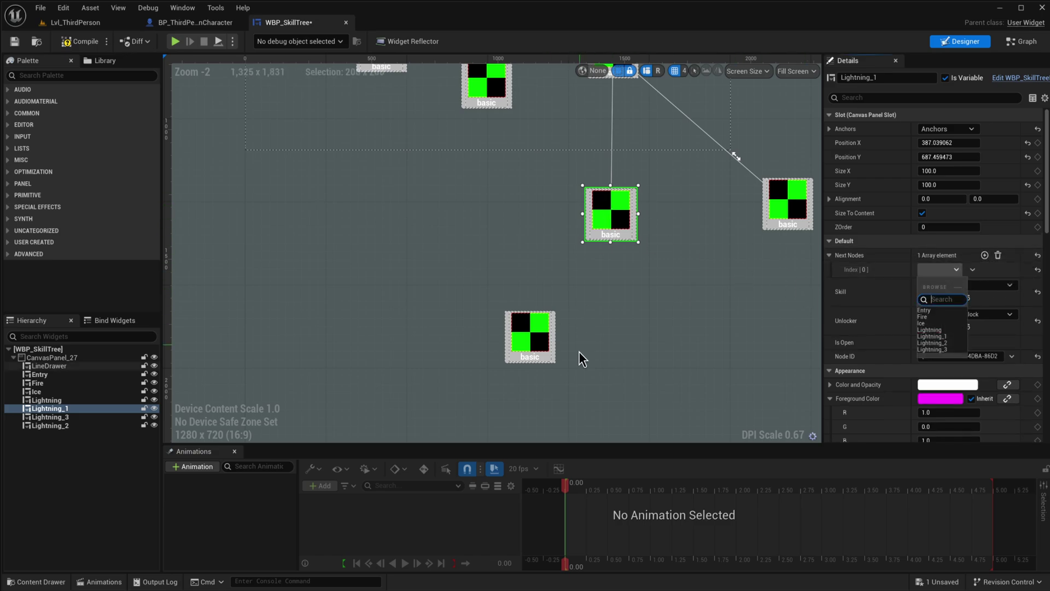
{"action": "left_click", "coordinate": [545, 339]}
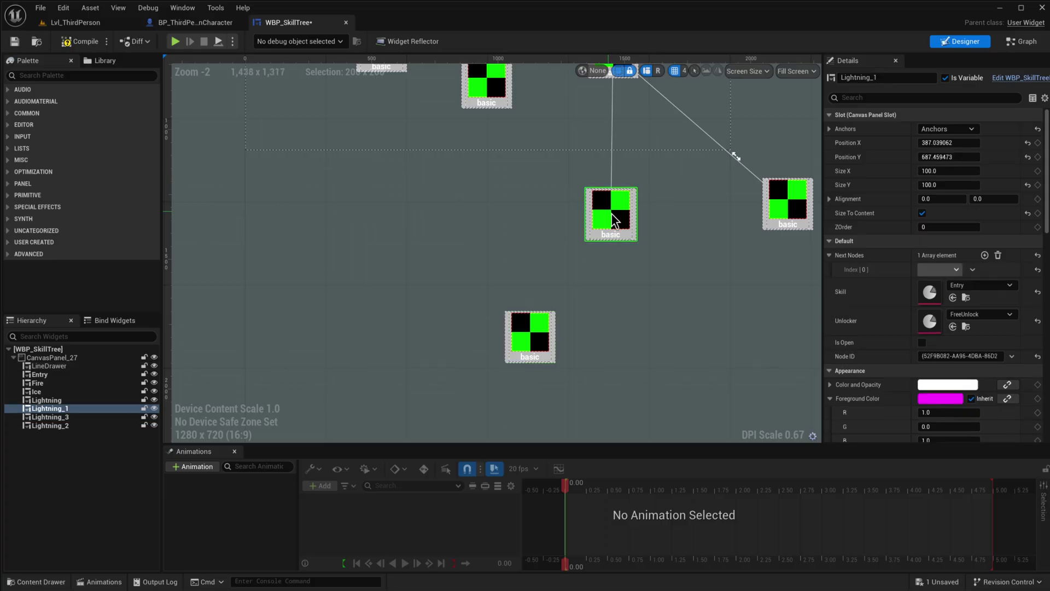
{"action": "left_click", "coordinate": [946, 268]}
{"action": "left_click", "coordinate": [944, 349]}
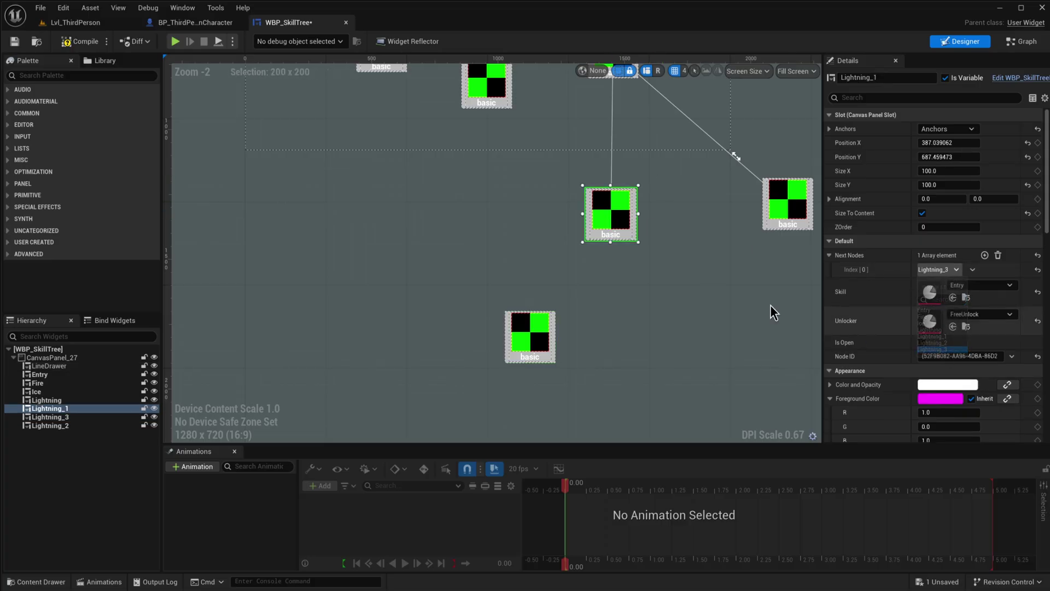
{"action": "left_click", "coordinate": [79, 41]}
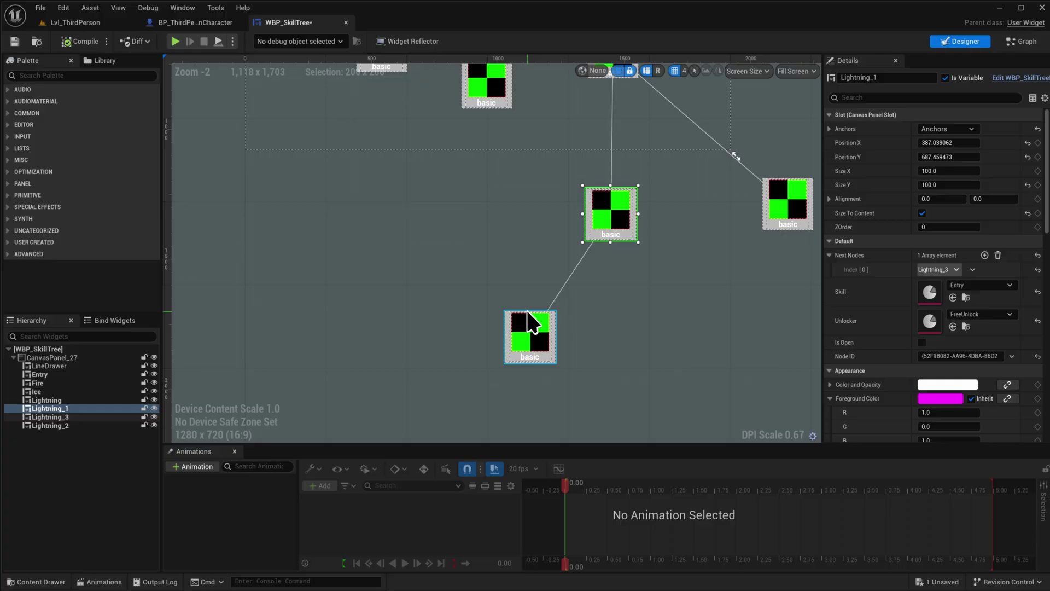
{"action": "key", "text": "alt+p"}
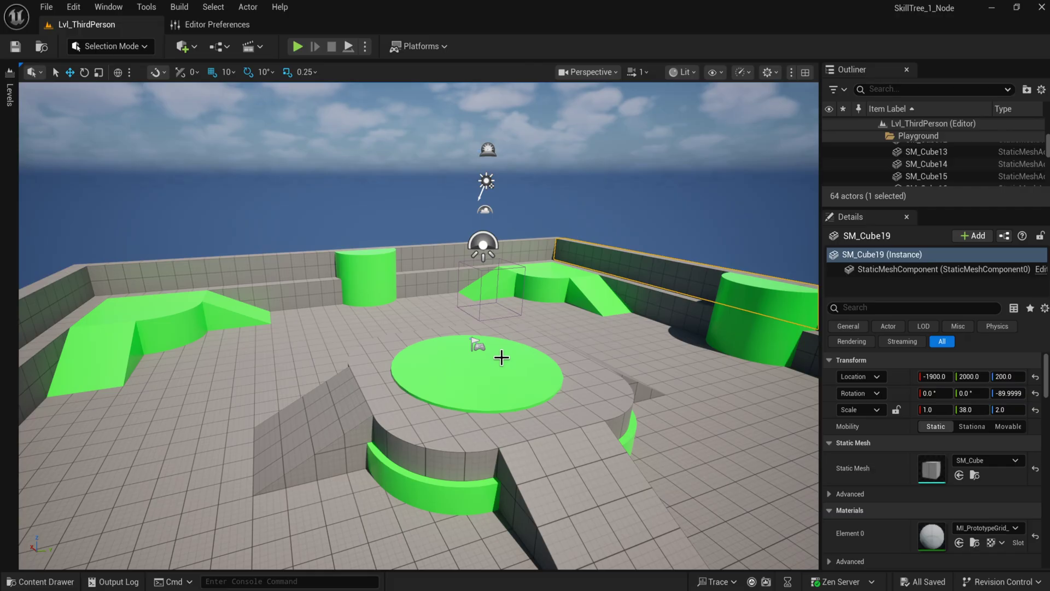
Step: Create a folder named SkillTree in the Content folder of the SkillTree_1_Node project
{"action": "key", "text": "ctrl+space"}
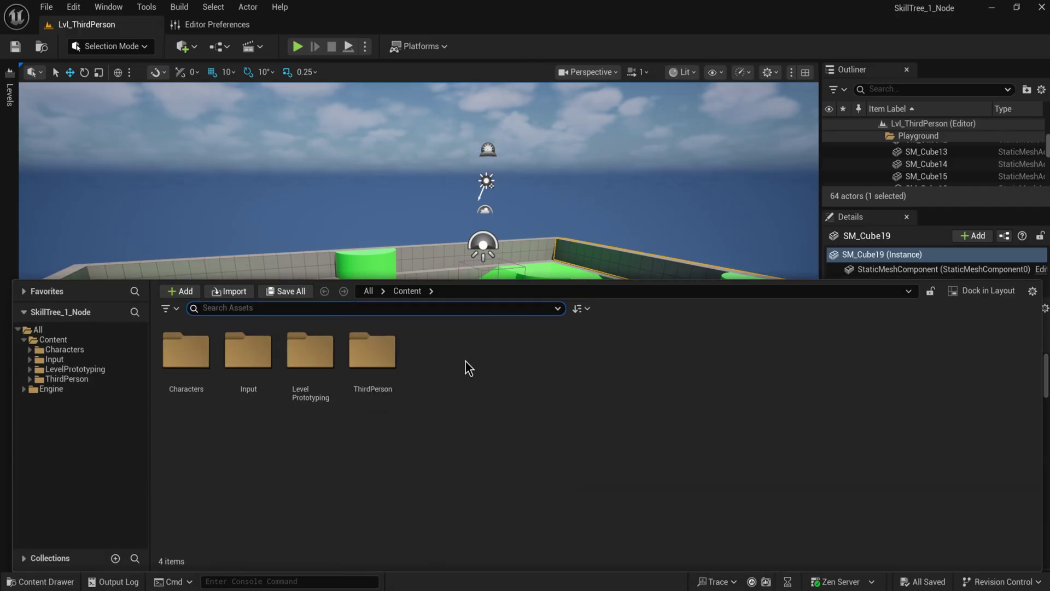
{"action": "right_click", "coordinate": [476, 361]}
{"action": "mouse_move", "coordinate": [496, 361]}
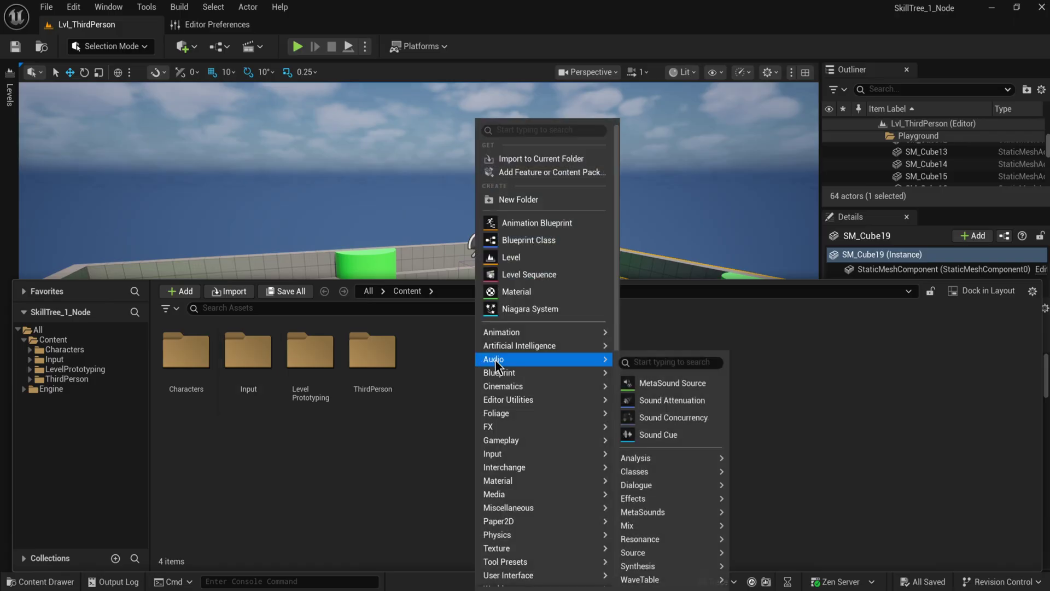
{"action": "left_click", "coordinate": [535, 200]}
{"action": "type", "text": "Skill"}
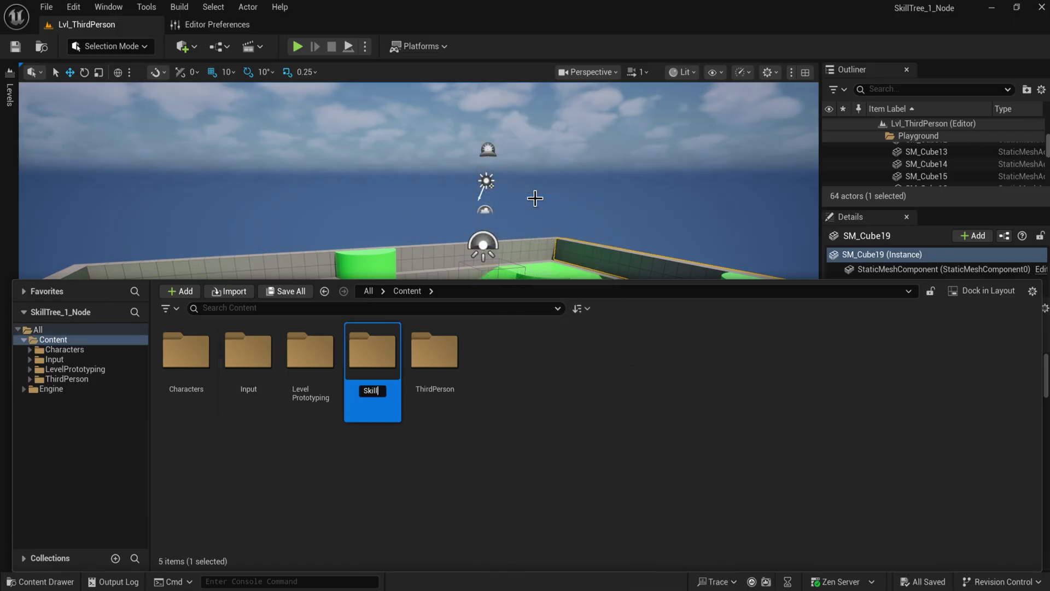
{"action": "type", "text": "Tree"}
{"action": "key", "text": "Return"}
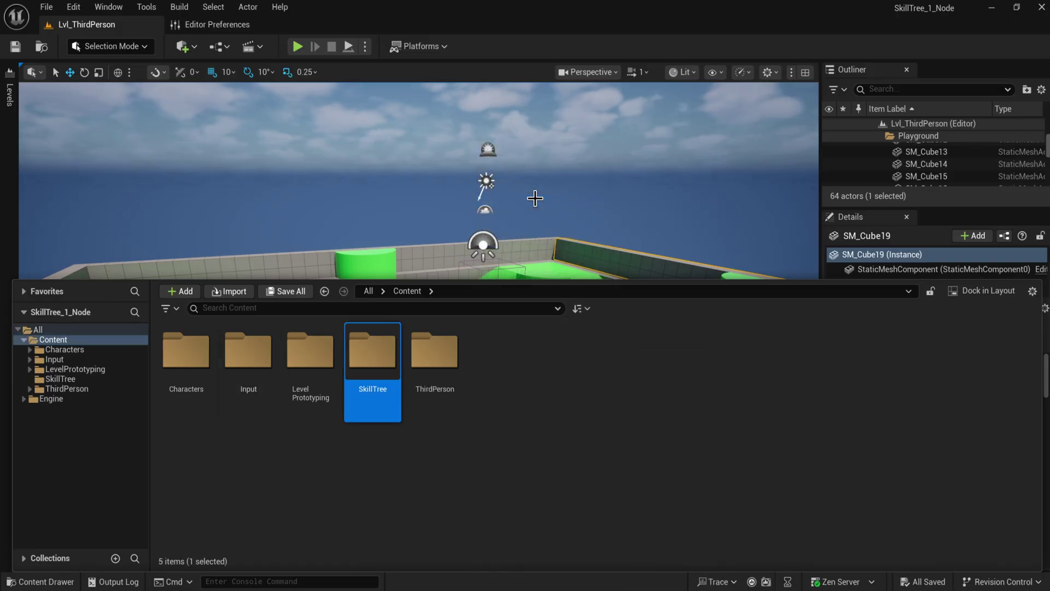
Step: Create a User Widget blueprint named WBP_SkillNode inside the SkillTree folder
{"action": "double_click", "coordinate": [373, 353]}
{"action": "right_click", "coordinate": [375, 363]}
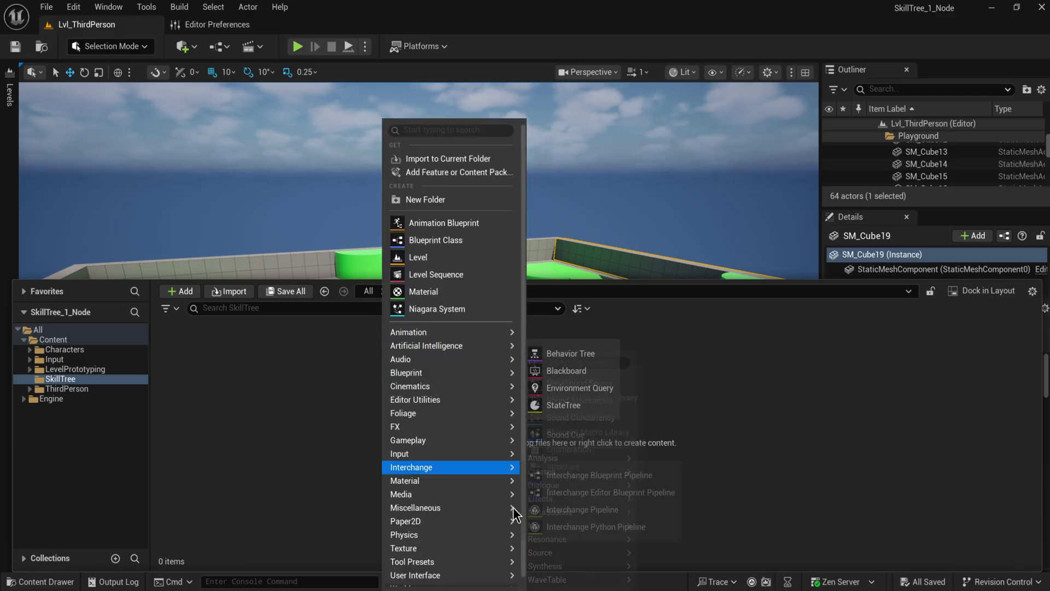
{"action": "mouse_move", "coordinate": [481, 569]}
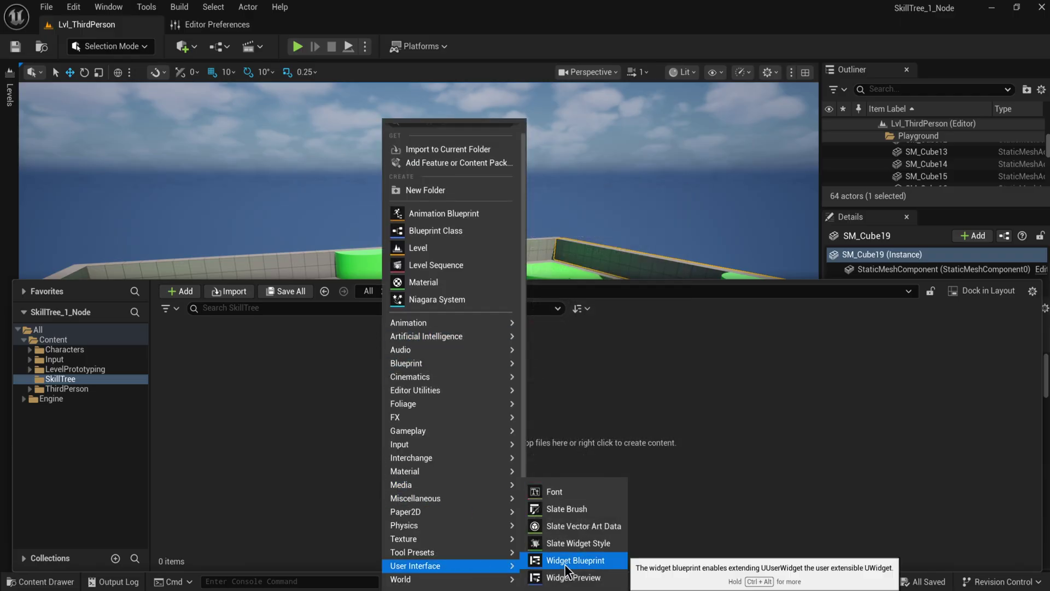
{"action": "left_click", "coordinate": [615, 568]}
{"action": "left_click", "coordinate": [412, 245]}
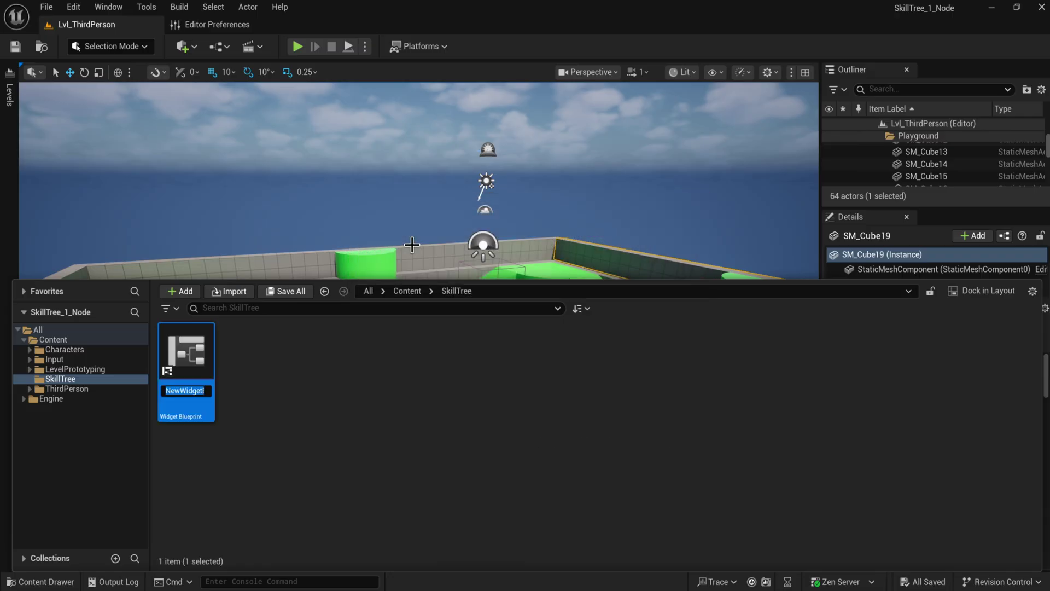
{"action": "type", "text": "WBP_SkillN"}
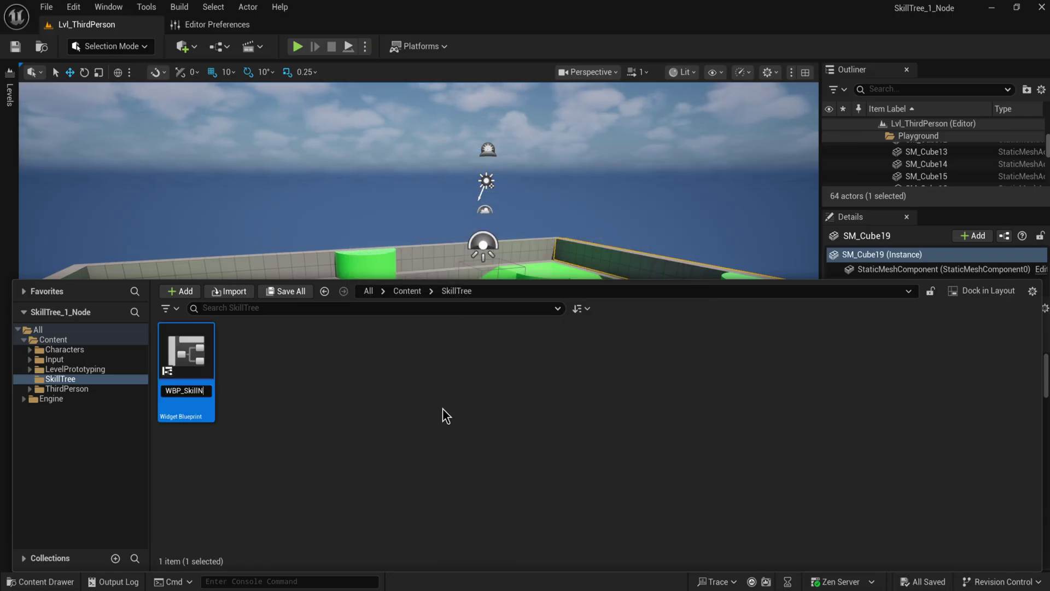
{"action": "type", "text": "ode"}
{"action": "key", "text": "Return"}
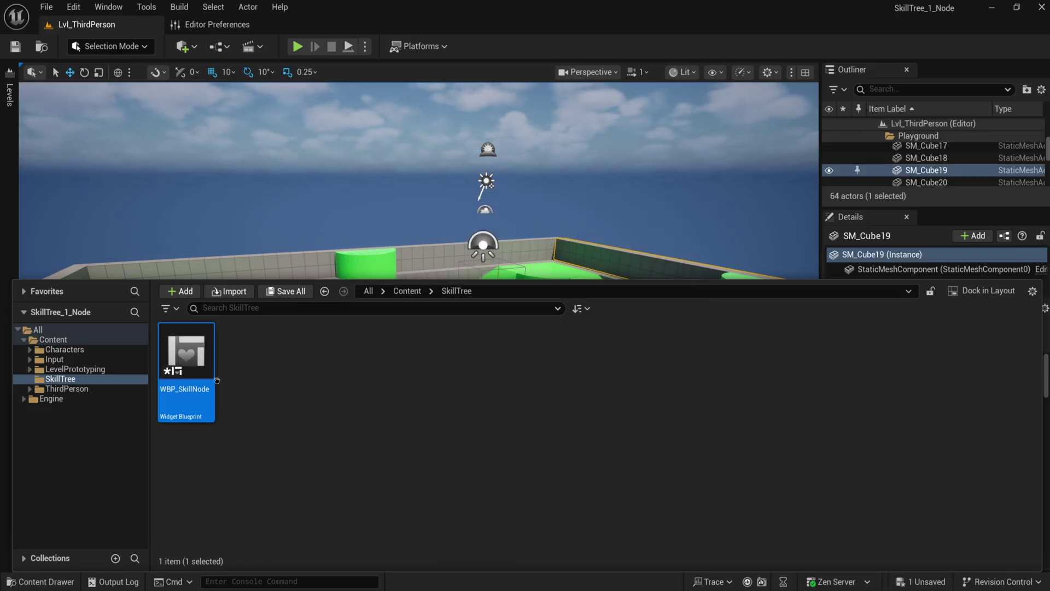
Step: Open WBP_SkillNode in the widget designer and add a Size Box as its root widget
{"action": "double_click", "coordinate": [189, 353]}
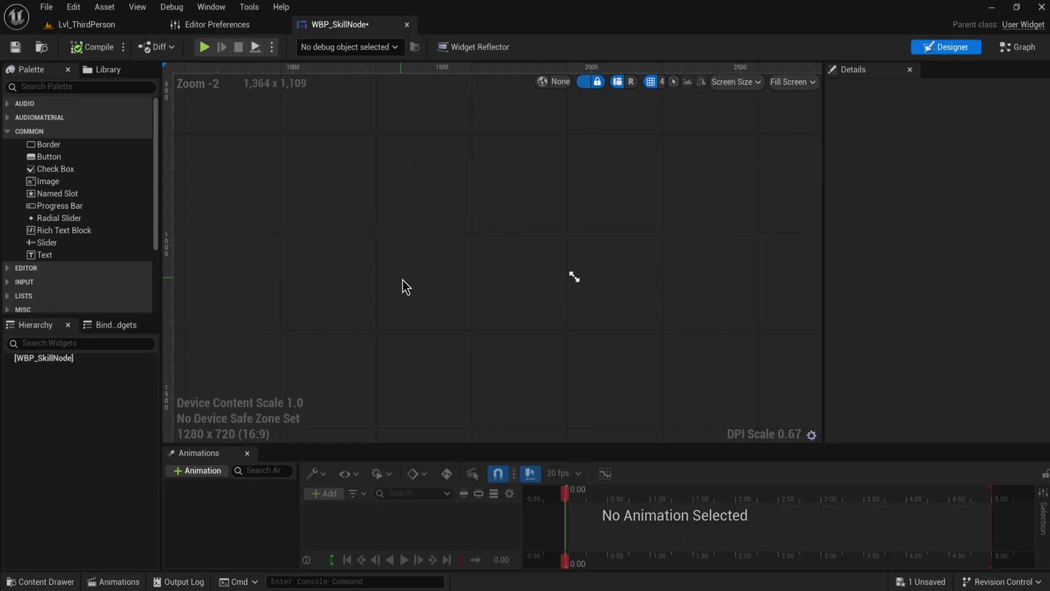
{"action": "left_click", "coordinate": [80, 86]}
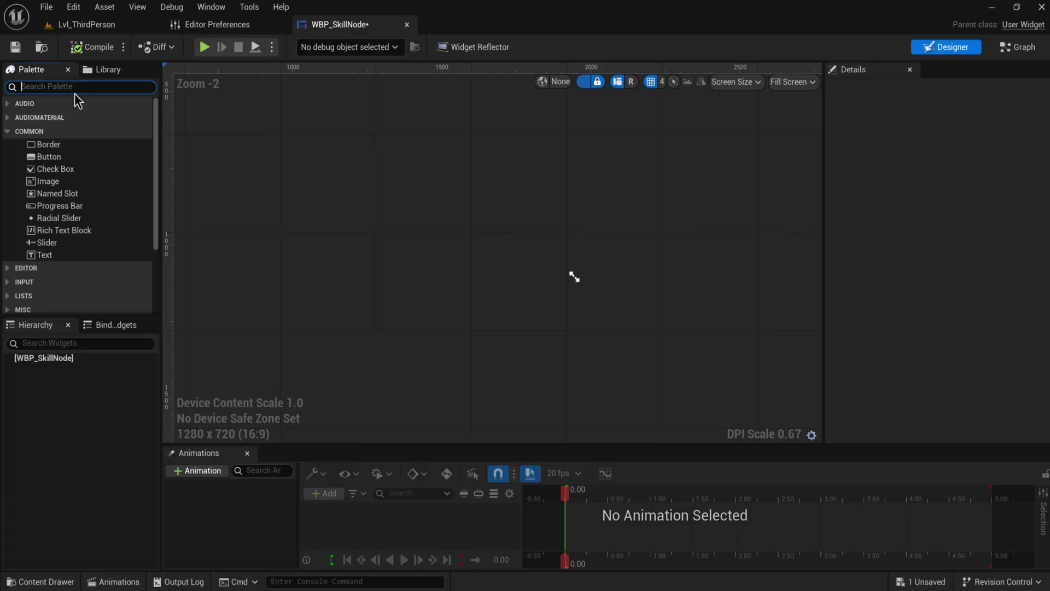
{"action": "type", "text": "size"}
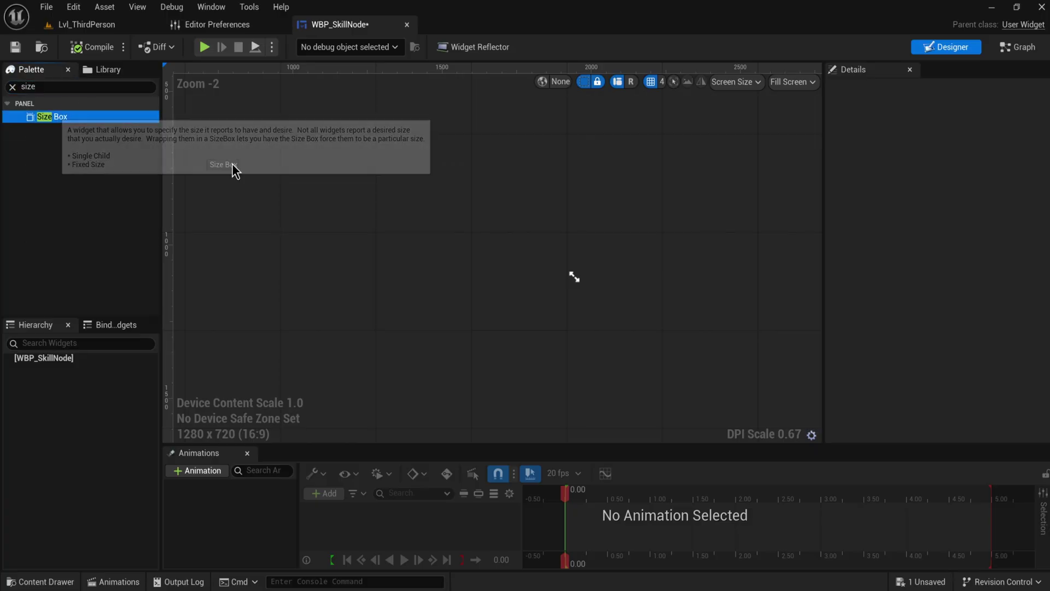
{"action": "left_click_drag", "start_coordinate": [63, 115], "coordinate": [550, 274]}
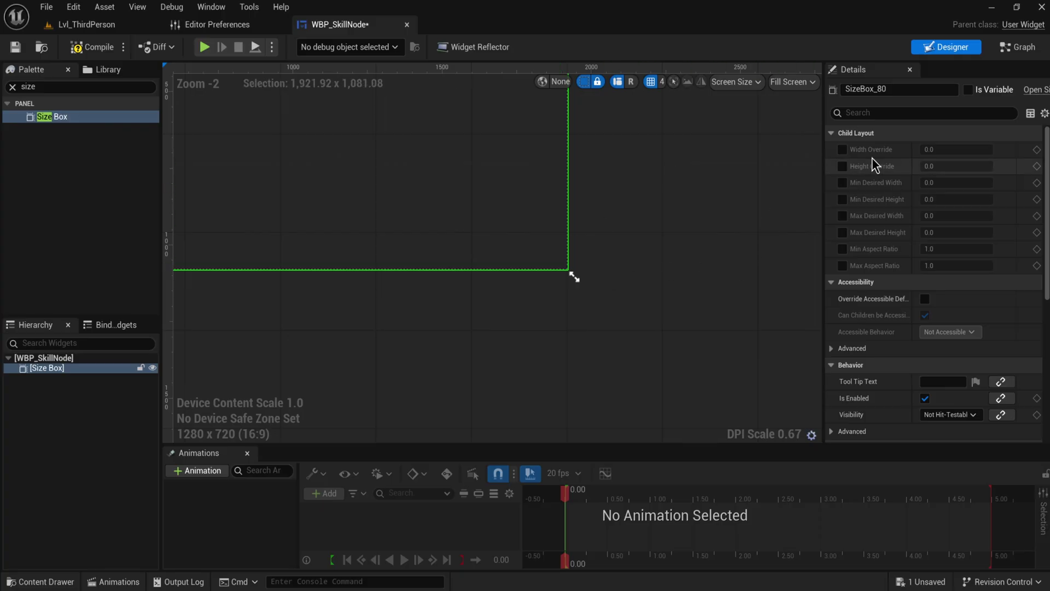
Step: Enable the Size Box's Width Override and Height Override and set both to 50
{"action": "left_click", "coordinate": [842, 150]}
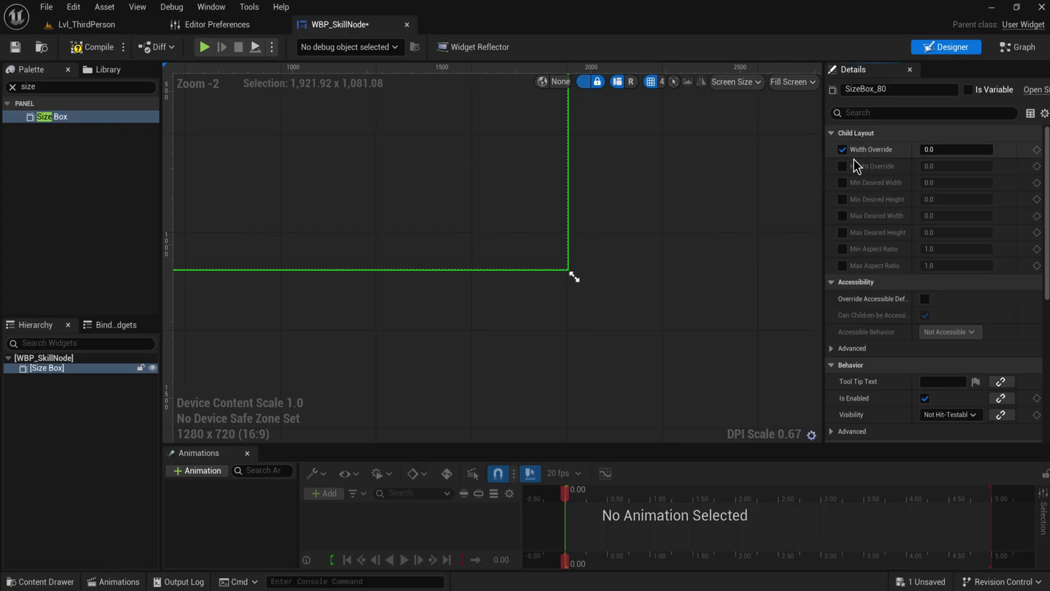
{"action": "left_click", "coordinate": [842, 166]}
{"action": "left_click", "coordinate": [951, 149]}
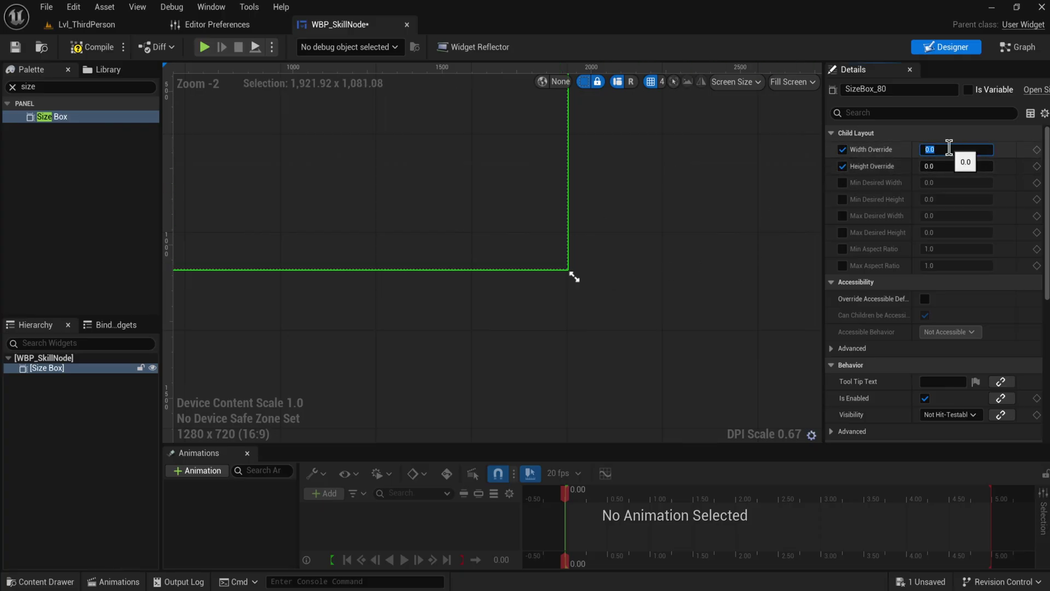
{"action": "type", "text": "50"}
{"action": "key", "text": "Tab"}
{"action": "type", "text": "50"}
{"action": "key", "text": "Return"}
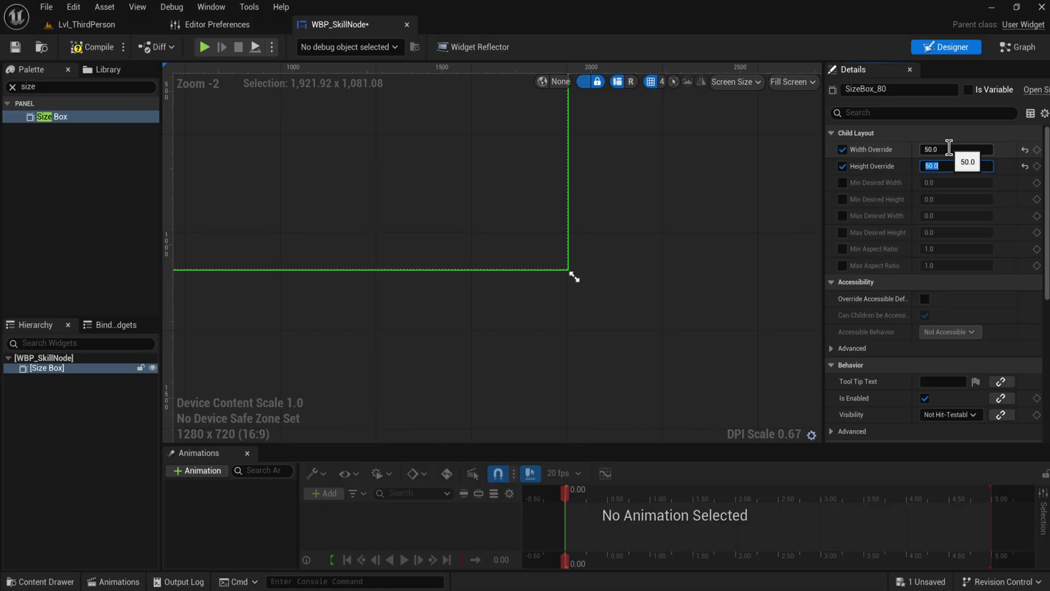
Step: Change the designer's preview sizing from Fill Screen to Desired and bring the Size Box into close view
{"action": "left_click", "coordinate": [799, 86]}
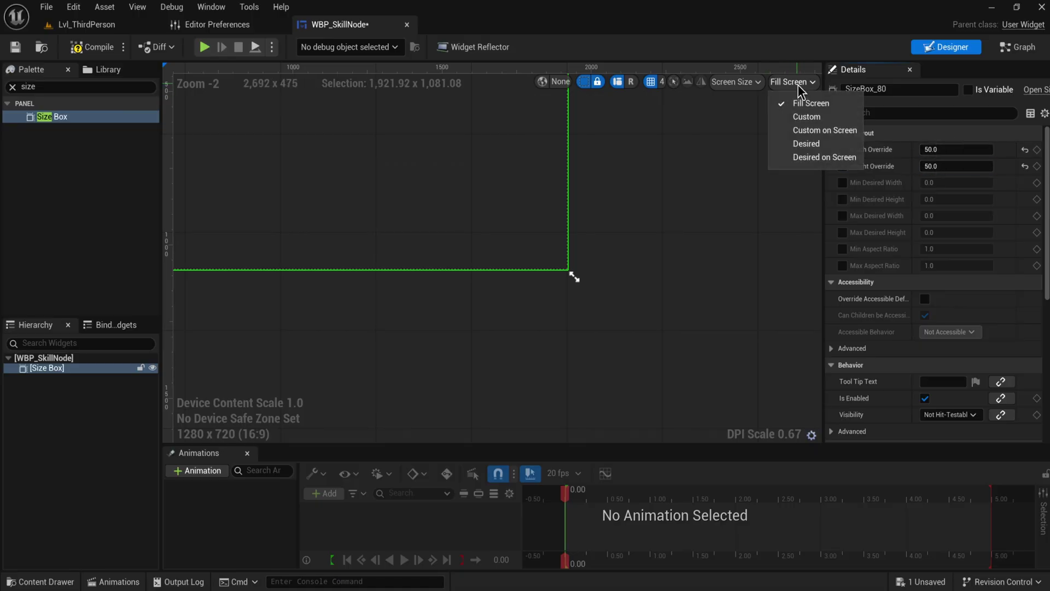
{"action": "left_click", "coordinate": [806, 143]}
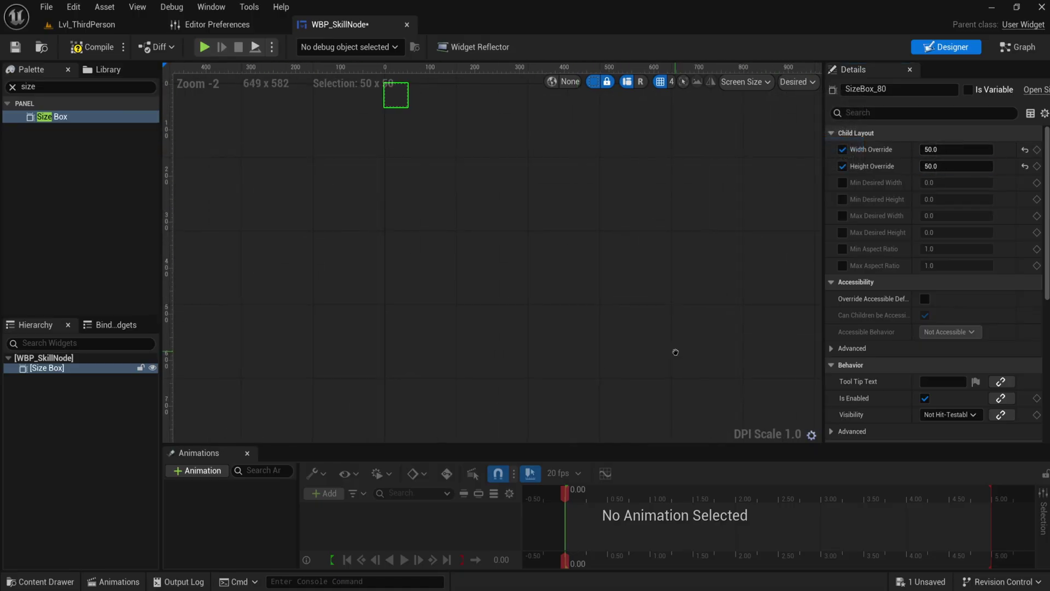
{"action": "scroll", "coordinate": [433, 151], "scroll_direction": "down", "scroll_amount": 3}
{"action": "scroll", "coordinate": [550, 254], "scroll_direction": "up", "scroll_amount": 12}
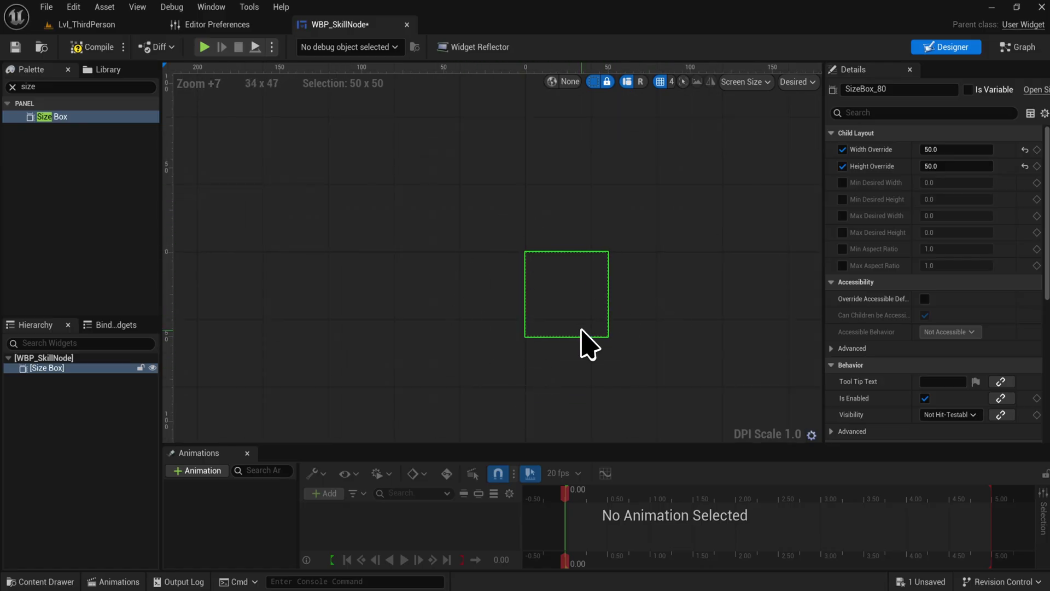
{"action": "right_click_drag", "start_coordinate": [581, 345], "coordinate": [656, 286]}
Step: Set the root Size Box's Width Override and Height Override to 150
{"action": "left_click", "coordinate": [979, 151]}
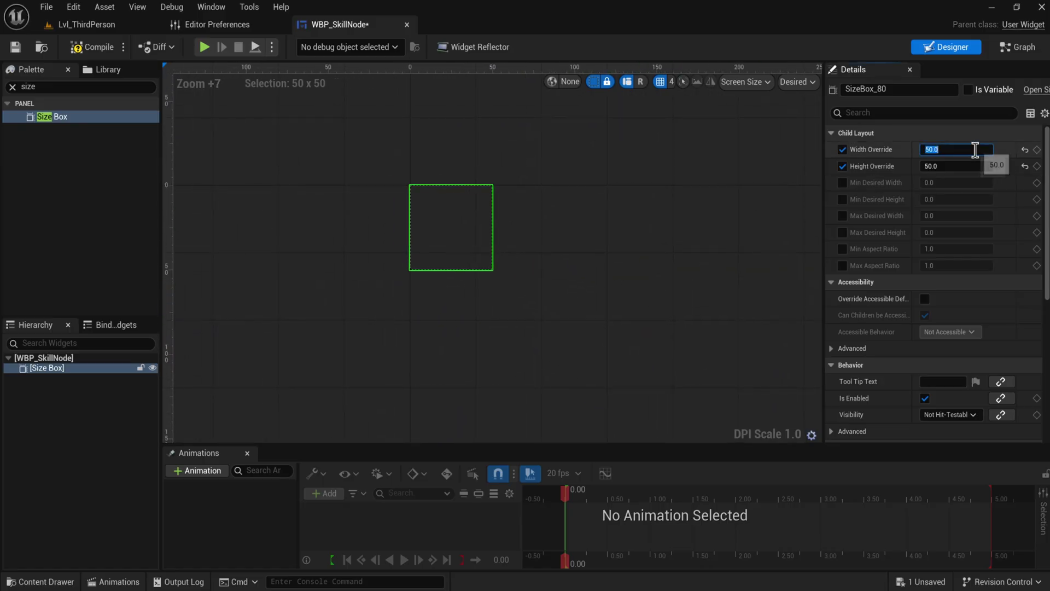
{"action": "key", "text": "Return"}
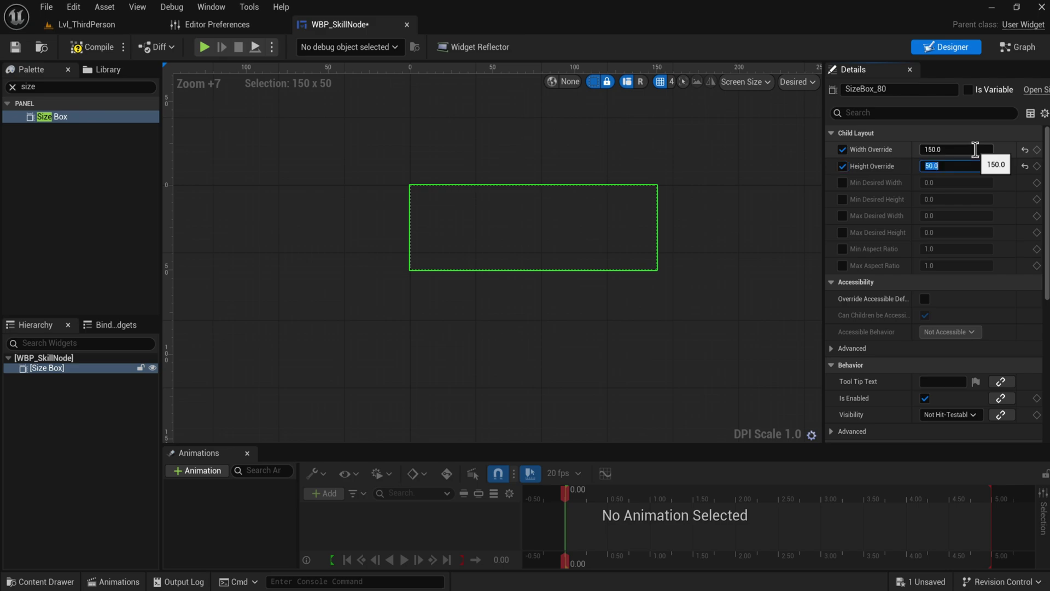
{"action": "type", "text": "150"}
{"action": "key", "text": "Return"}
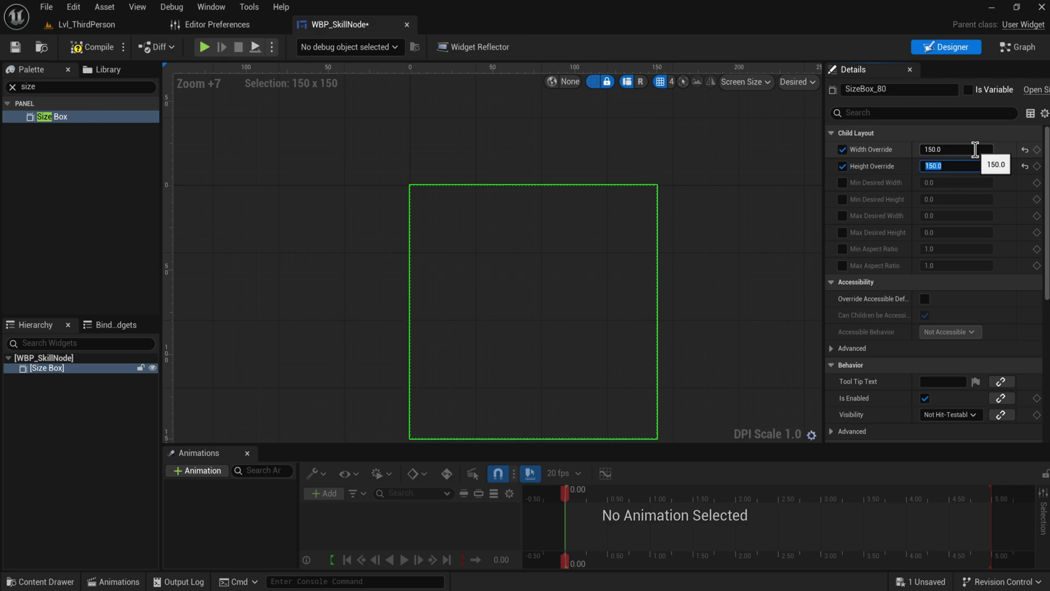
{"action": "scroll", "coordinate": [661, 284], "scroll_direction": "down", "scroll_amount": 2}
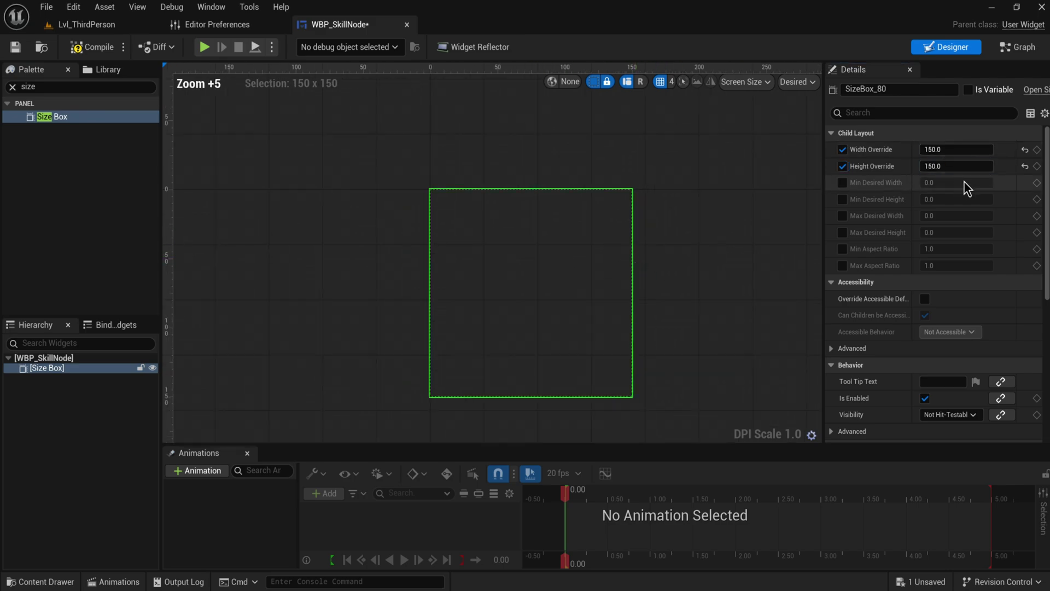
Step: Set both the Width Override and the Height Override of the root Size Box to 100
{"action": "left_click", "coordinate": [950, 149]}
{"action": "type", "text": "100"}
{"action": "key", "text": "Return"}
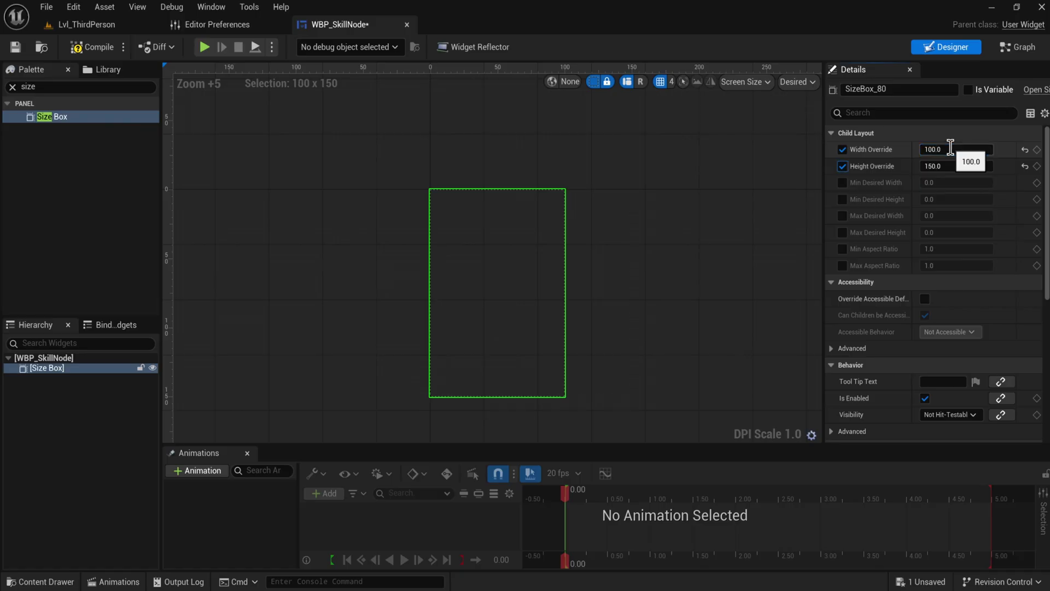
{"action": "type", "text": "100"}
{"action": "key", "text": "Return"}
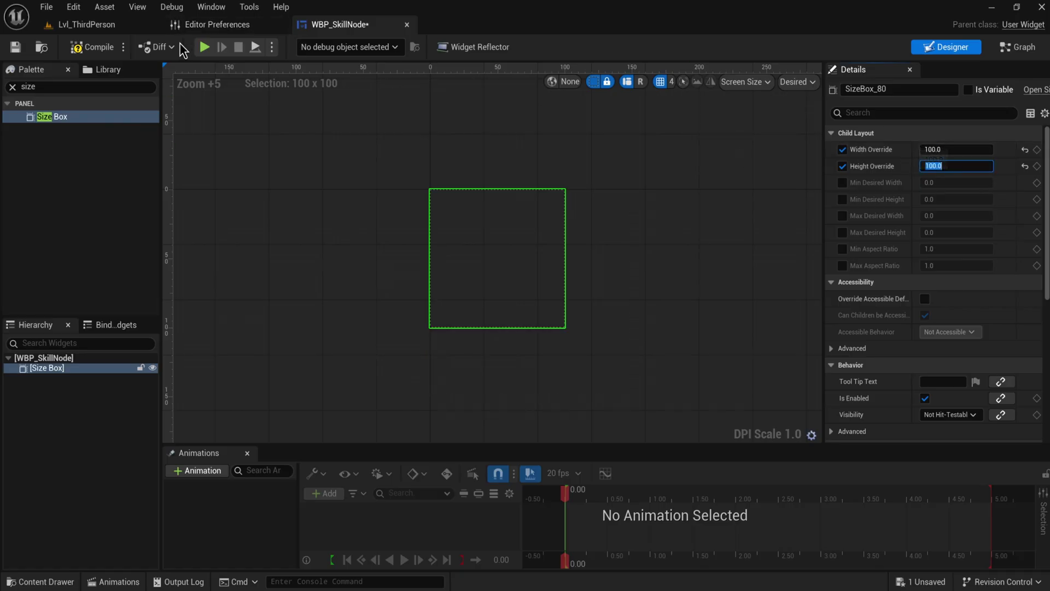
{"action": "left_click", "coordinate": [92, 46]}
Step: Add a Button as the child of the root Size Box and select it
{"action": "left_click", "coordinate": [63, 87]}
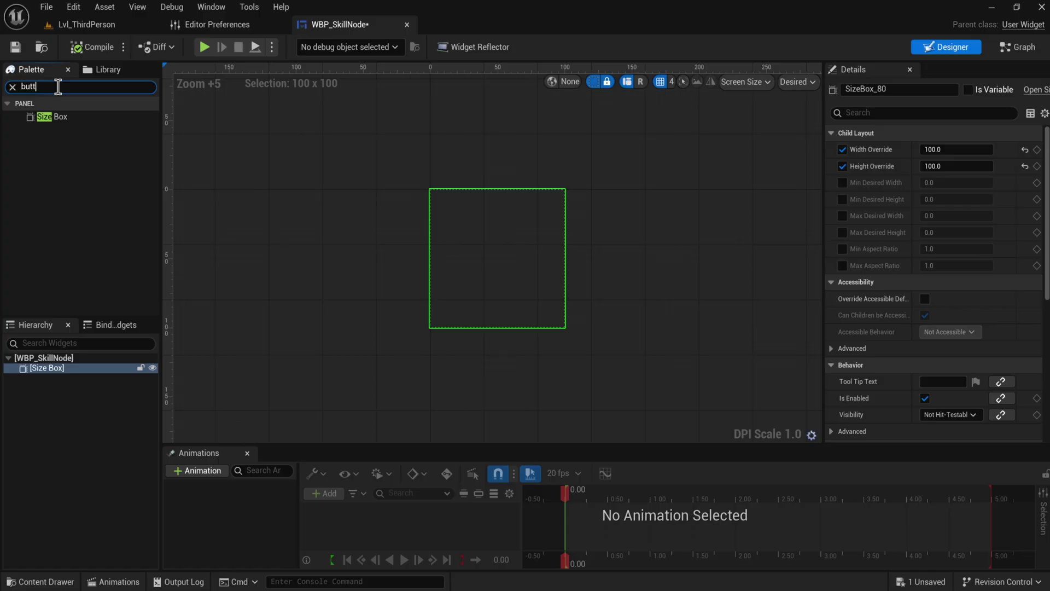
{"action": "left_click_drag", "start_coordinate": [60, 144], "coordinate": [126, 393]}
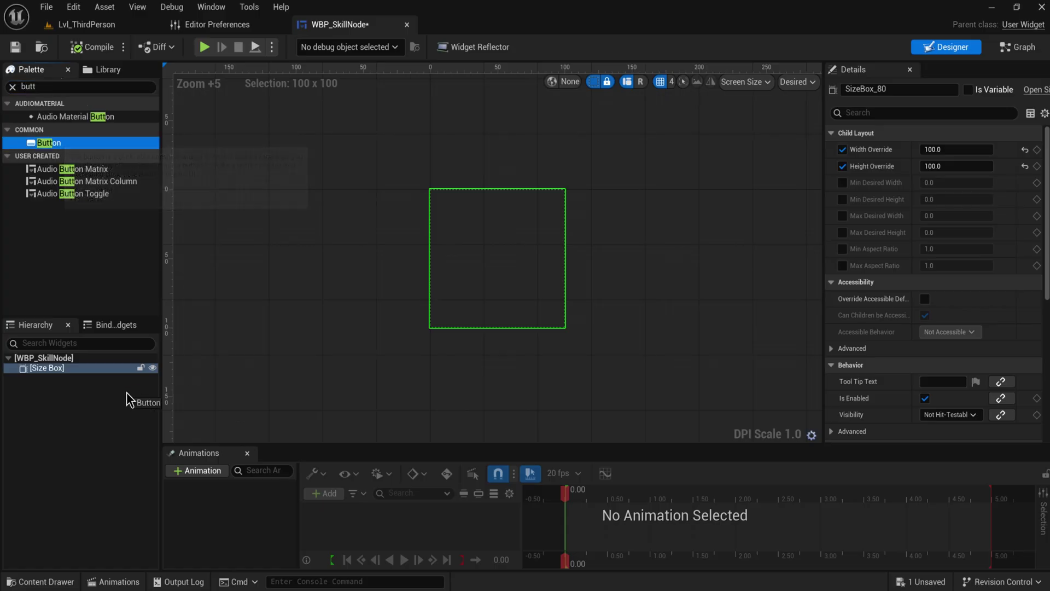
{"action": "left_click_drag", "start_coordinate": [77, 366], "coordinate": [78, 366]}
{"action": "left_click", "coordinate": [81, 377]}
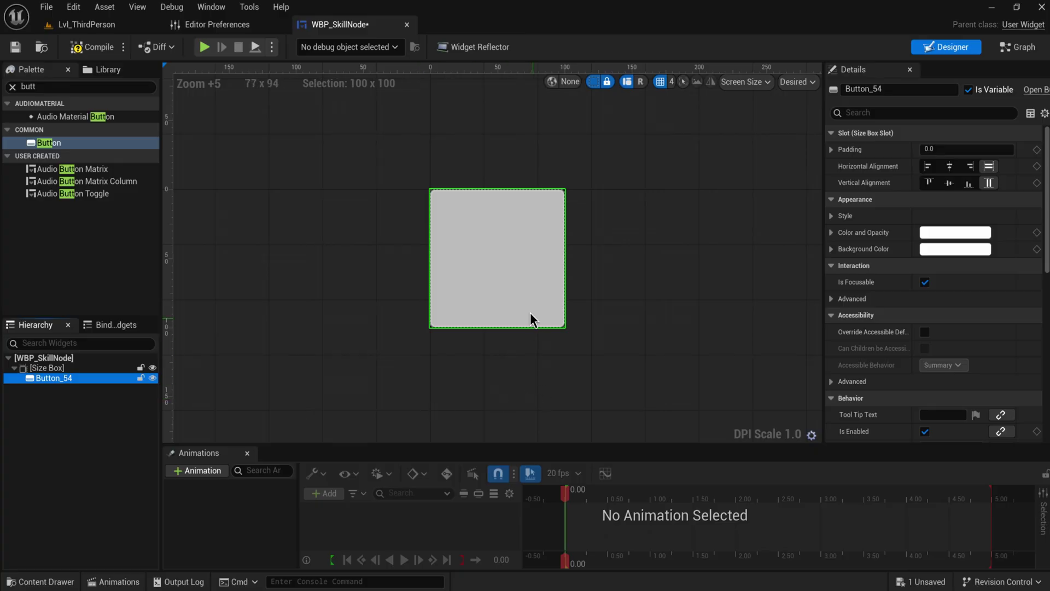
Step: Add a Vertical Box inside the button and nest a second Size Box inside that Vertical Box
{"action": "left_click", "coordinate": [25, 86]}
{"action": "type", "text": "v"}
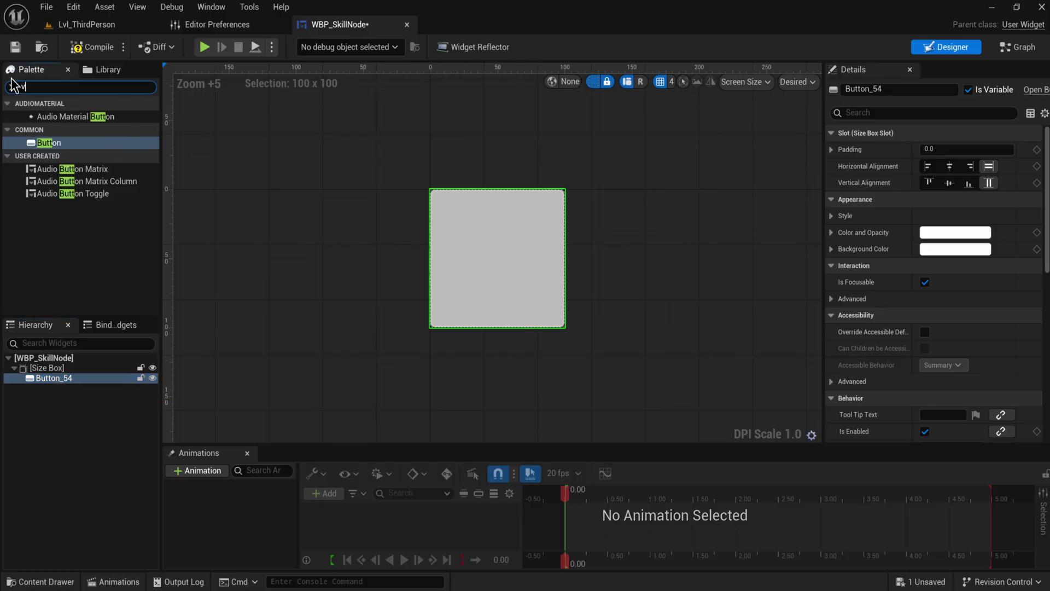
{"action": "type", "text": "er"}
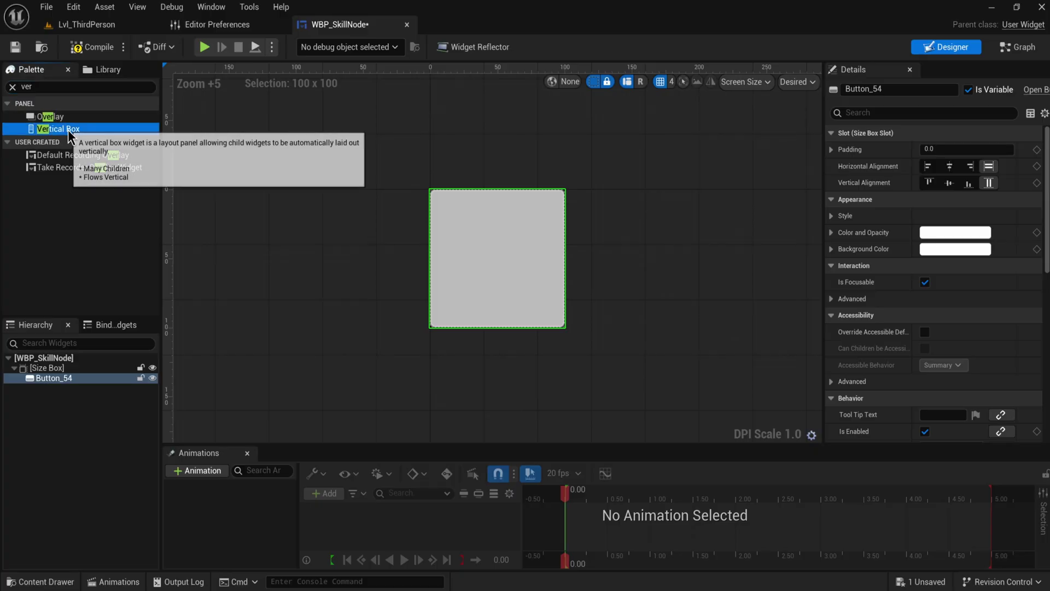
{"action": "left_click_drag", "start_coordinate": [68, 130], "coordinate": [82, 379]}
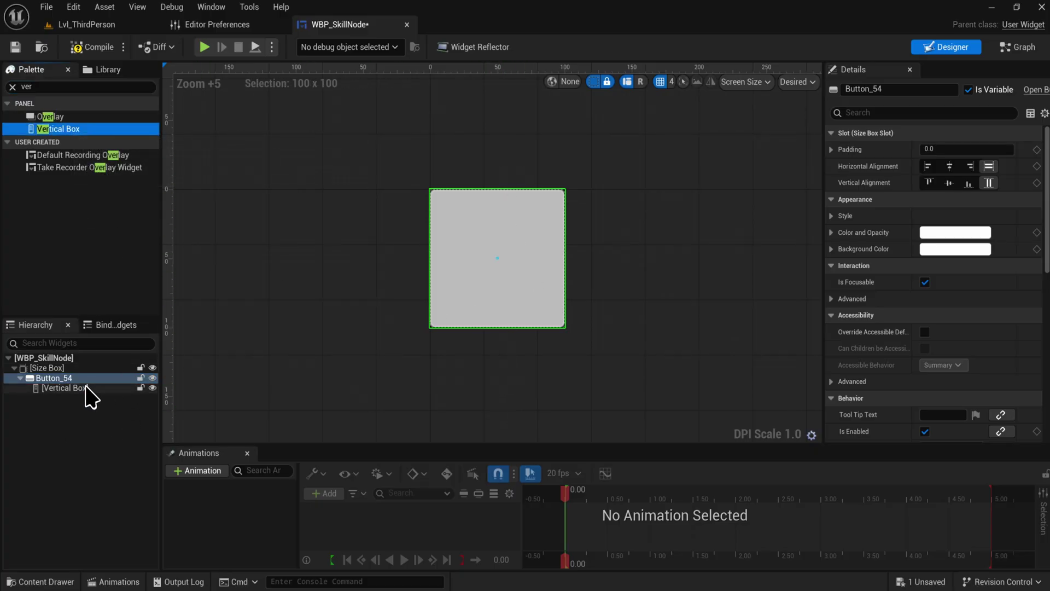
{"action": "left_click", "coordinate": [7, 92]}
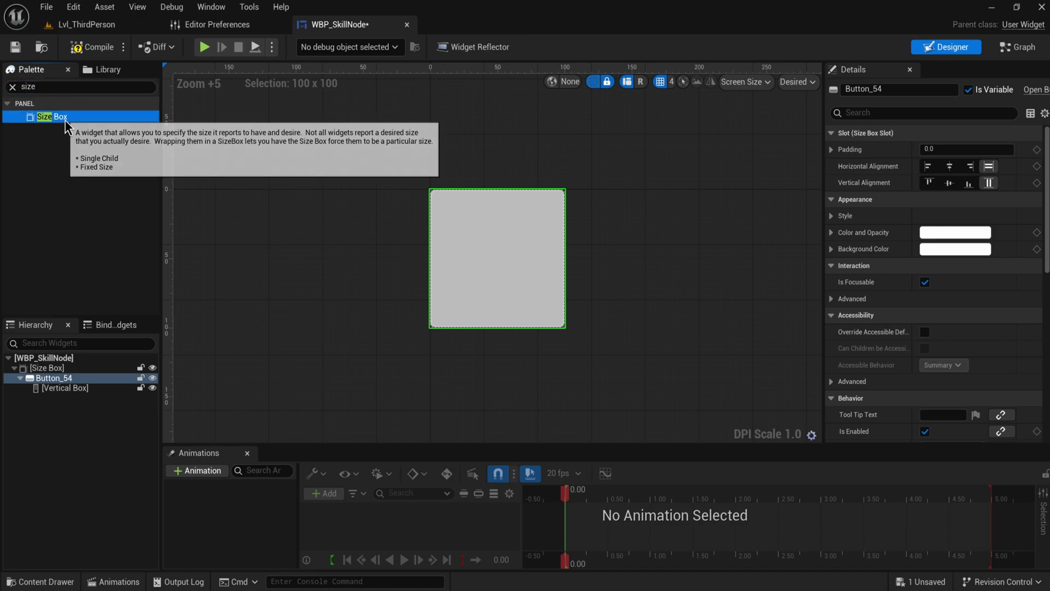
{"action": "left_click_drag", "start_coordinate": [60, 117], "coordinate": [90, 395]}
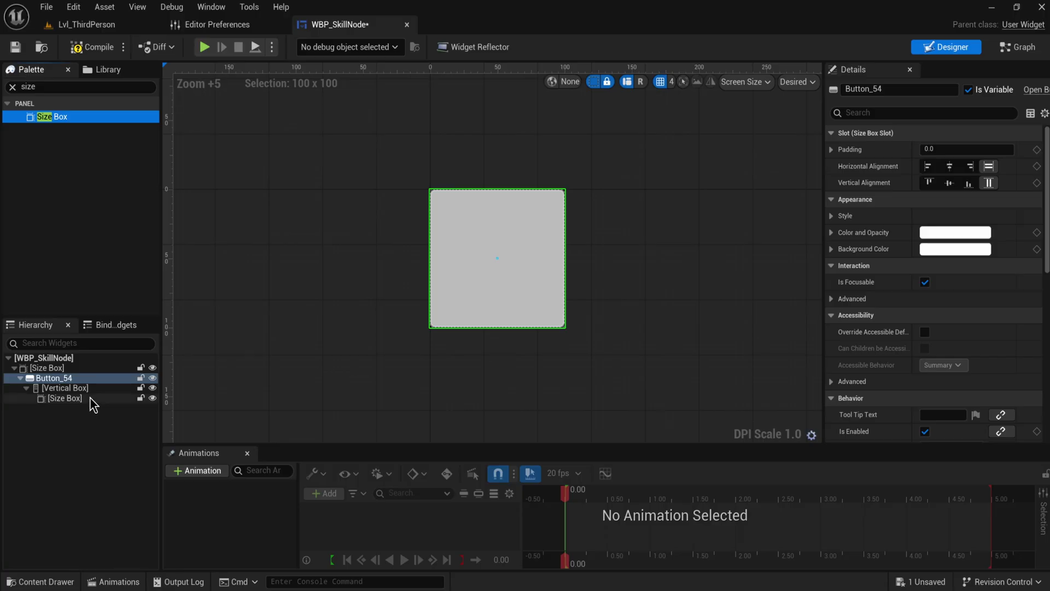
Step: Add an Image inside the nested Size Box, with horizontal and vertical alignment set to fill
{"action": "left_click", "coordinate": [57, 84]}
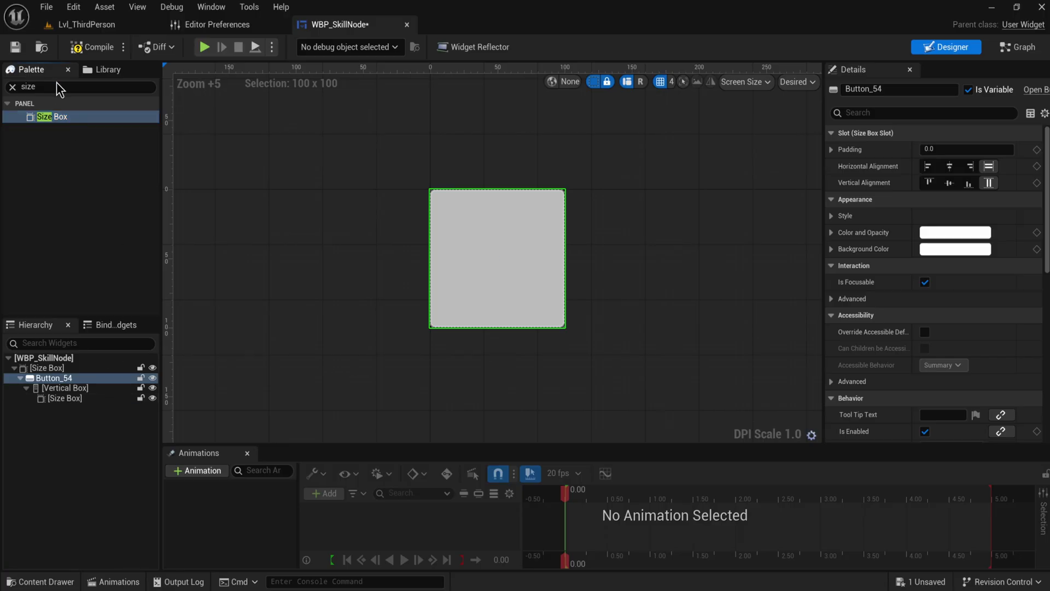
{"action": "type", "text": "image"}
{"action": "left_click_drag", "start_coordinate": [60, 123], "coordinate": [68, 406]}
{"action": "left_click", "coordinate": [84, 409]}
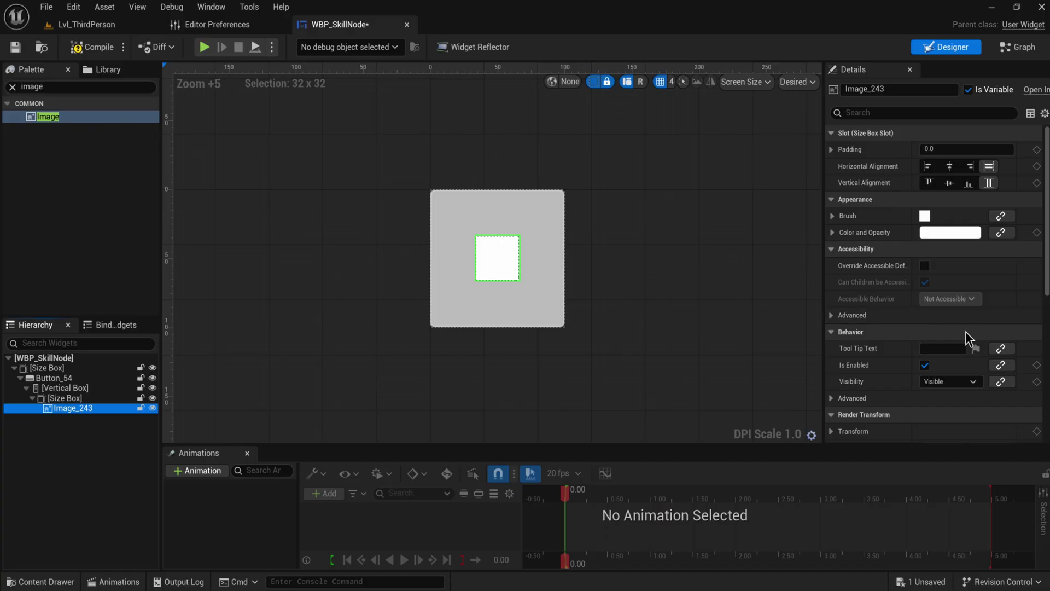
{"action": "left_click", "coordinate": [969, 183]}
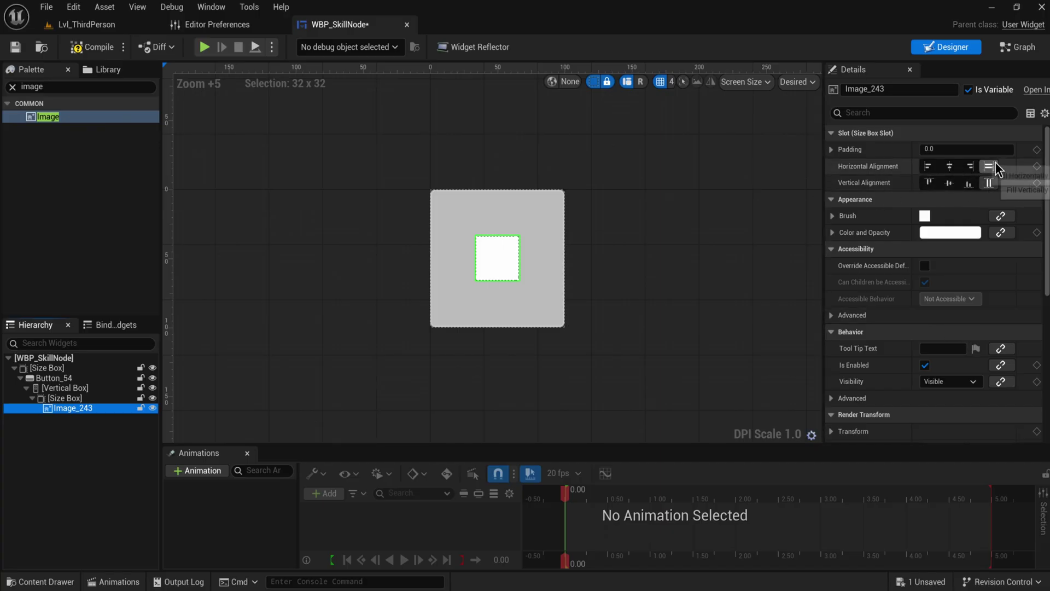
{"action": "left_click", "coordinate": [989, 183]}
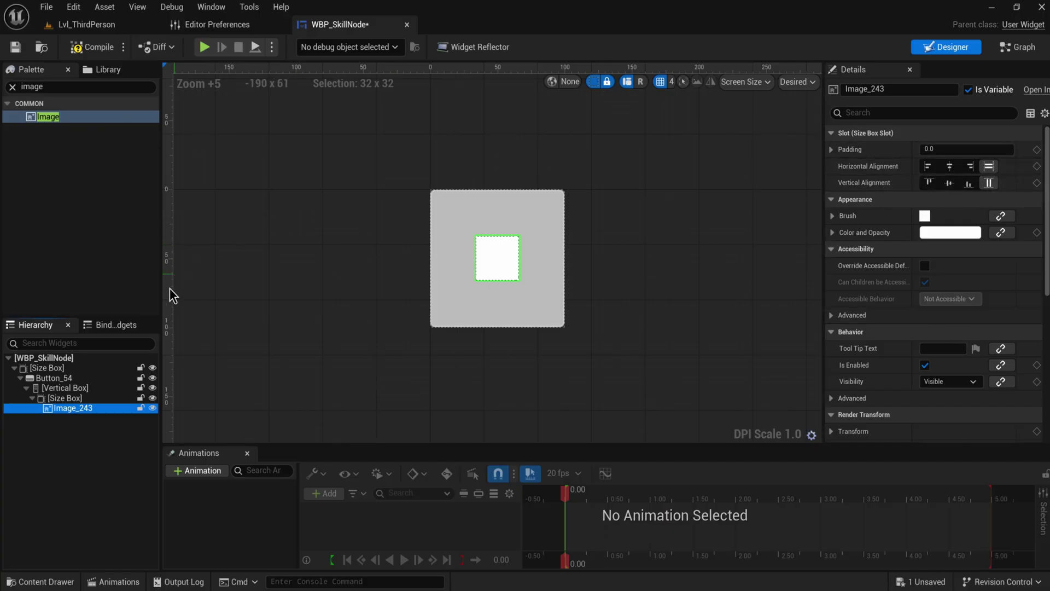
Step: Enable the nested Size Box's Width Override and Height Override and set both to 80
{"action": "left_click", "coordinate": [99, 397]}
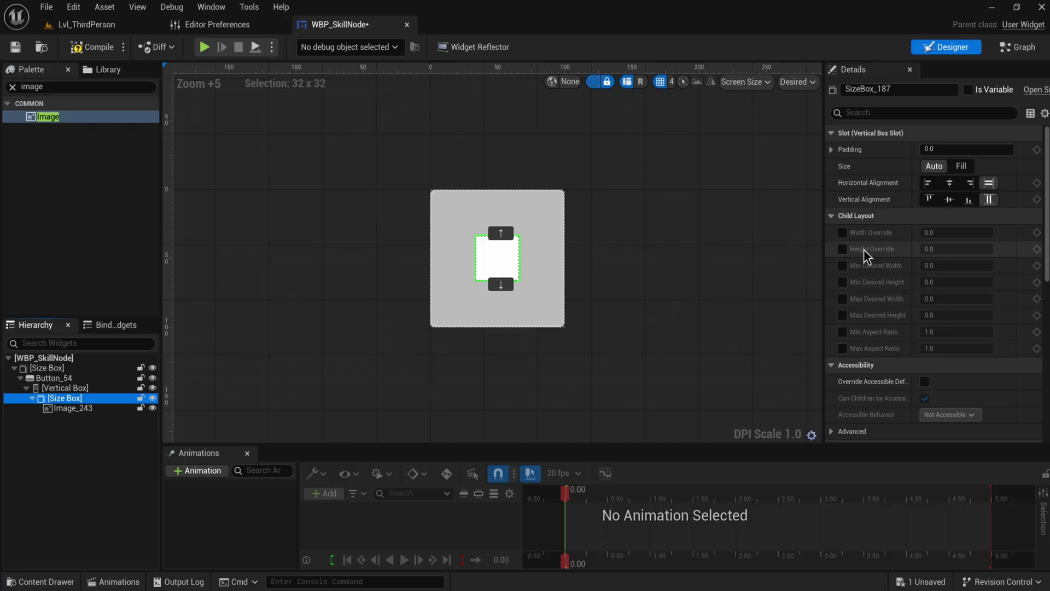
{"action": "left_click", "coordinate": [842, 233]}
{"action": "left_click", "coordinate": [842, 249]}
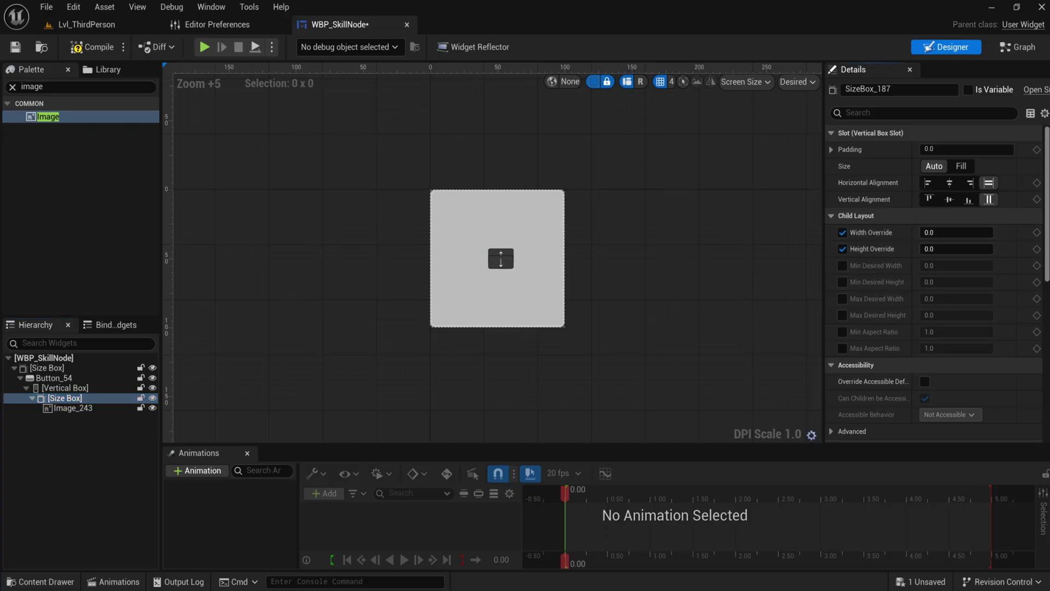
{"action": "left_click", "coordinate": [956, 232]}
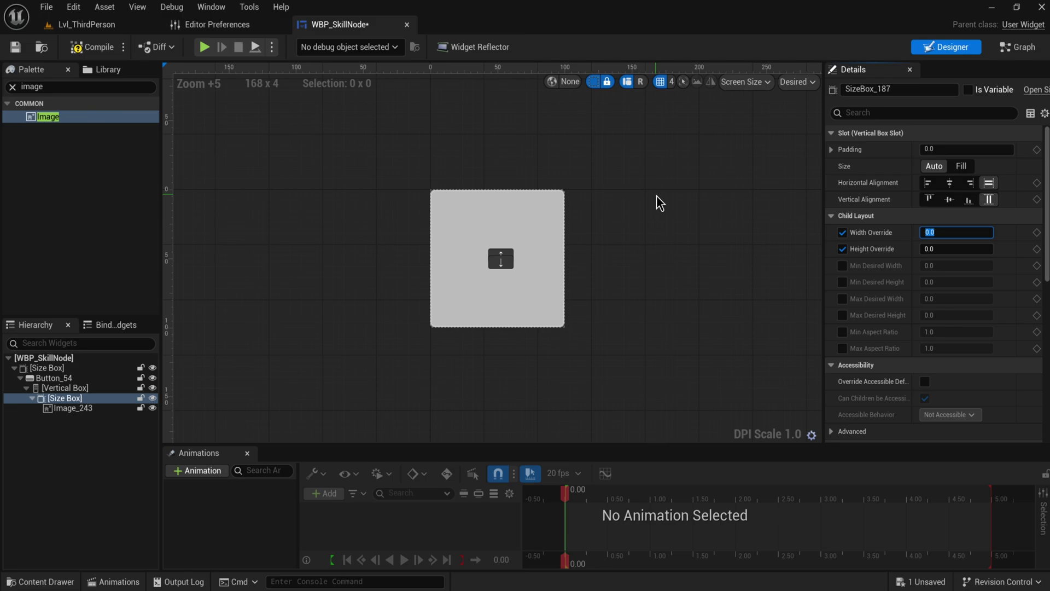
{"action": "key", "text": "Return"}
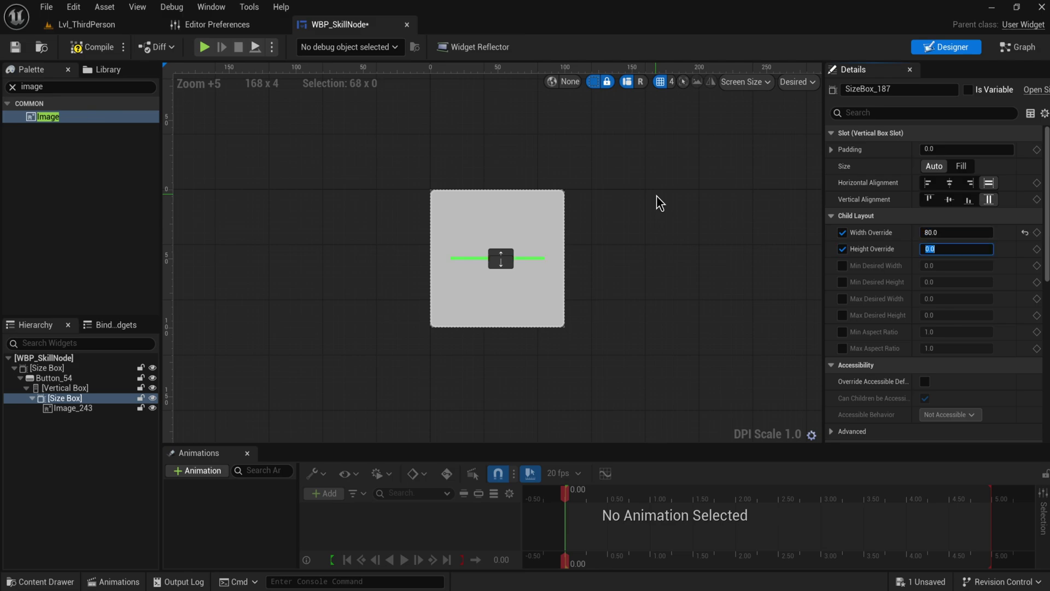
{"action": "type", "text": "80"}
{"action": "key", "text": "Return"}
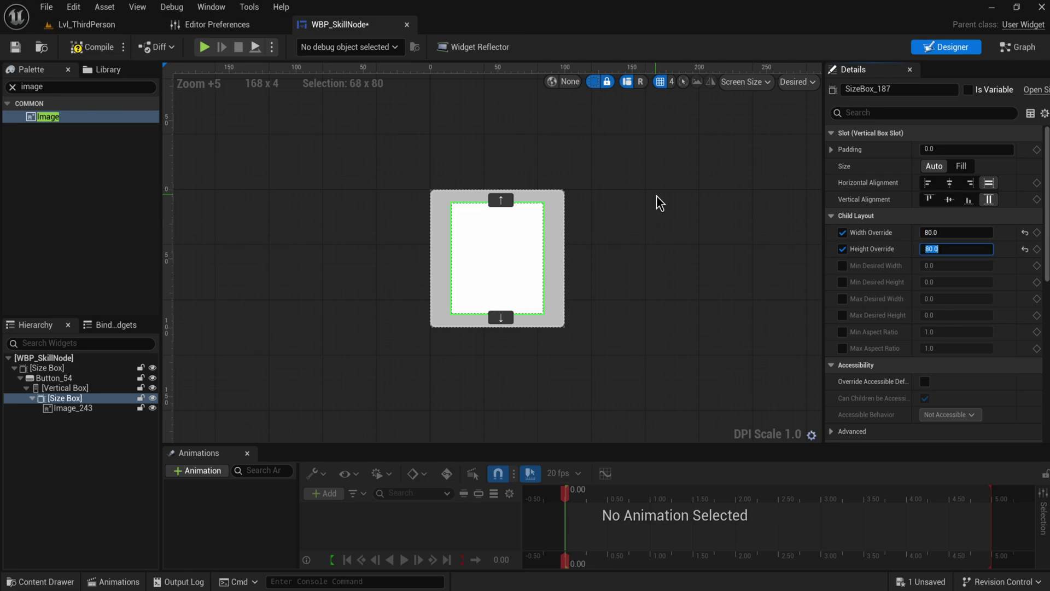
Step: Center the nested Size Box horizontally and vertically in the Vertical Box and set its slot size to Fill
{"action": "left_click", "coordinate": [952, 183]}
{"action": "left_click", "coordinate": [950, 198]}
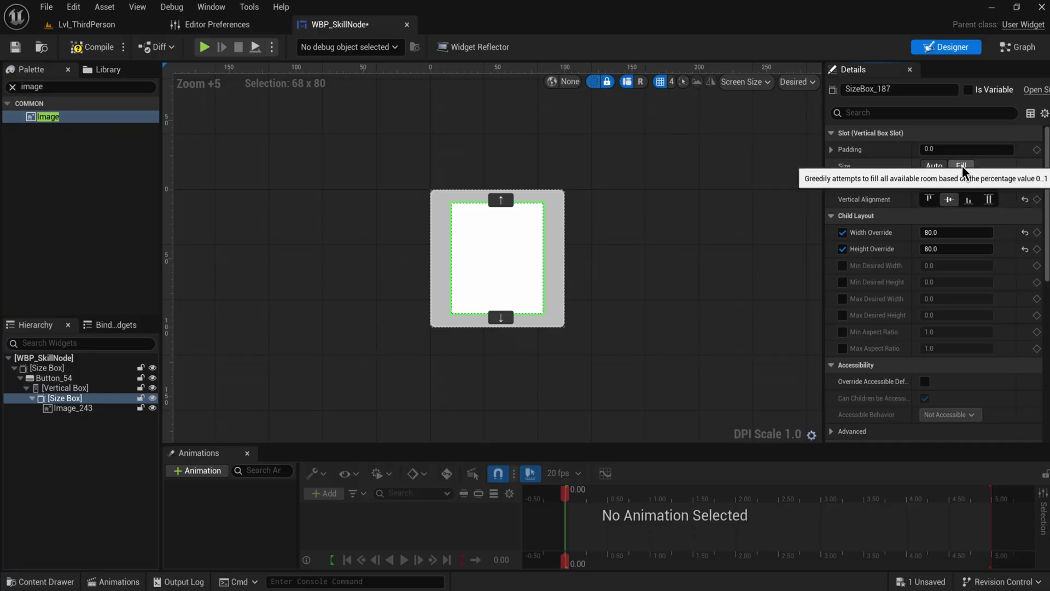
{"action": "left_click", "coordinate": [963, 166]}
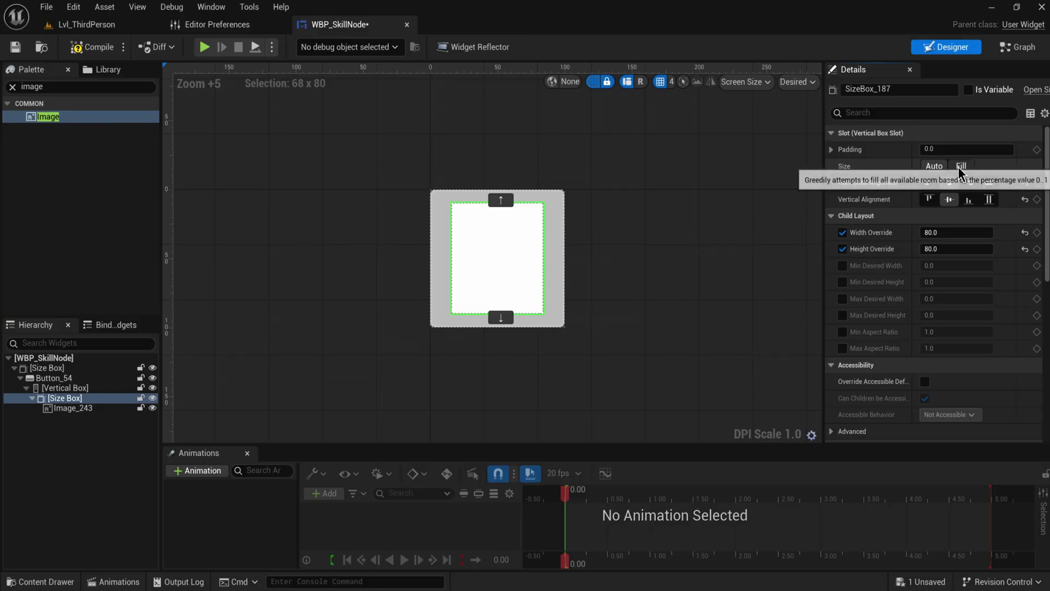
{"action": "left_click", "coordinate": [98, 48]}
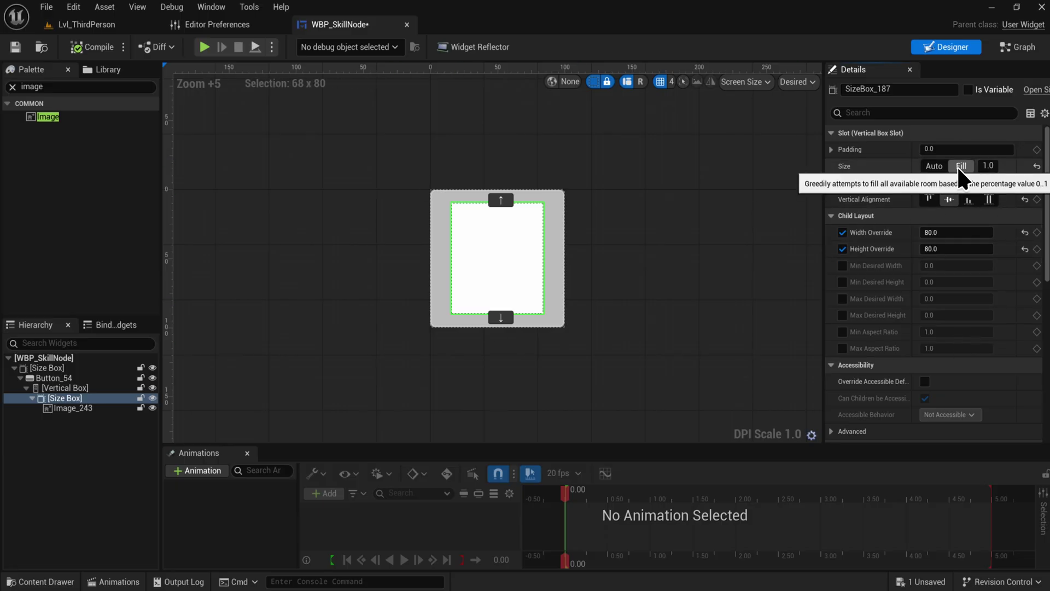
Step: Add a Text widget to the Vertical Box below the nested Size Box
{"action": "left_click", "coordinate": [17, 86]}
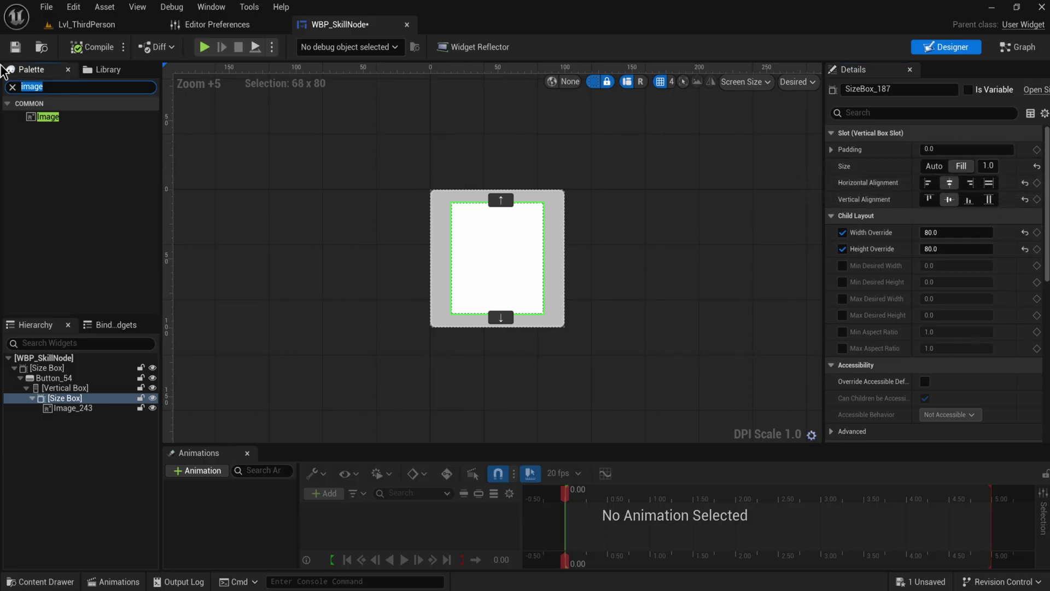
{"action": "type", "text": "text"}
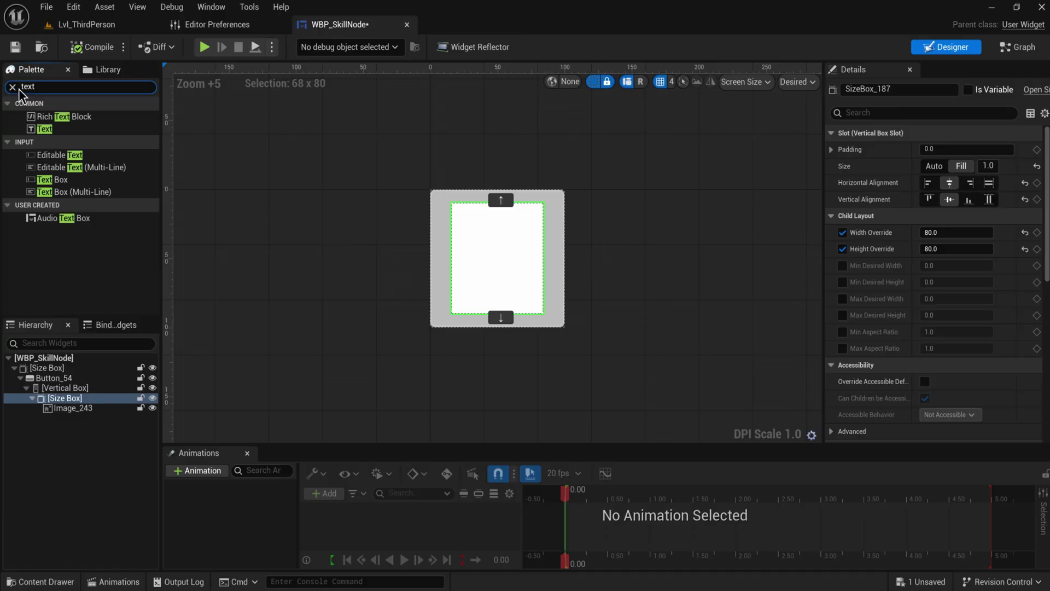
{"action": "left_click_drag", "start_coordinate": [44, 130], "coordinate": [69, 387]}
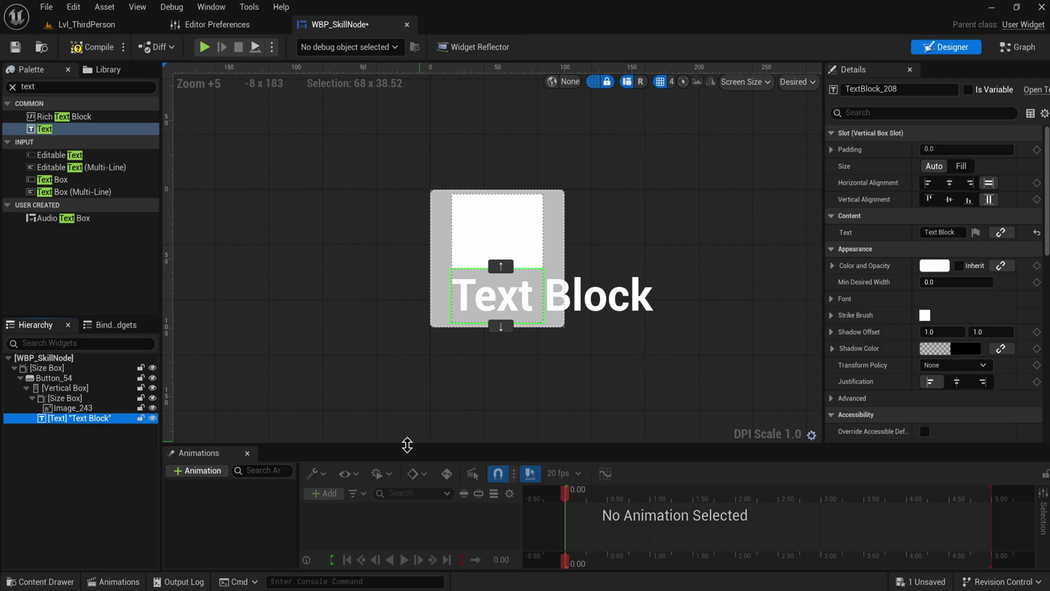
Step: Center the text block horizontally and vertically in its slot and set its justification to center
{"action": "left_click", "coordinate": [949, 183]}
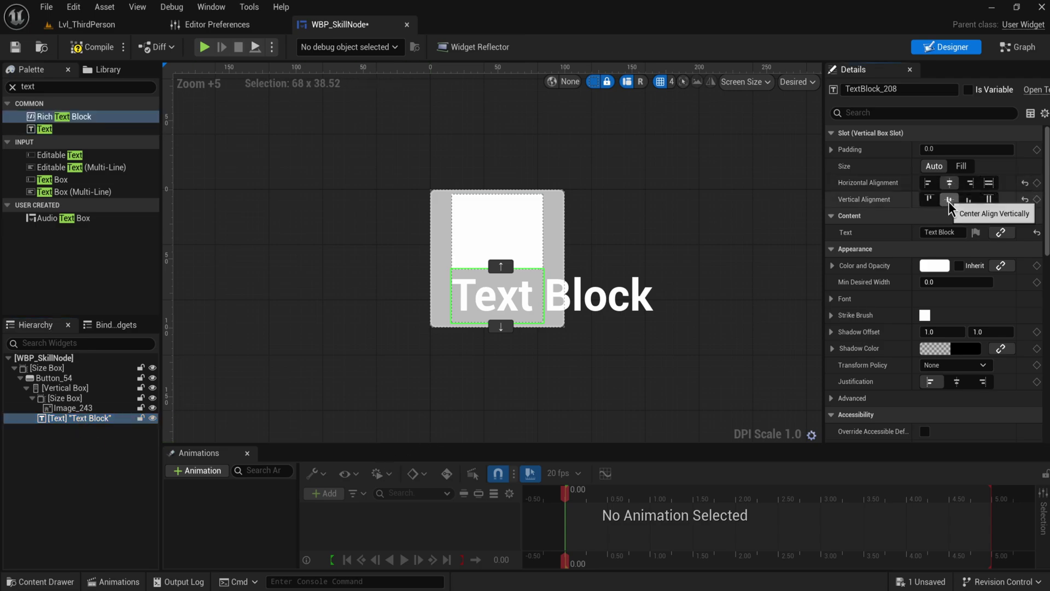
{"action": "left_click", "coordinate": [949, 199]}
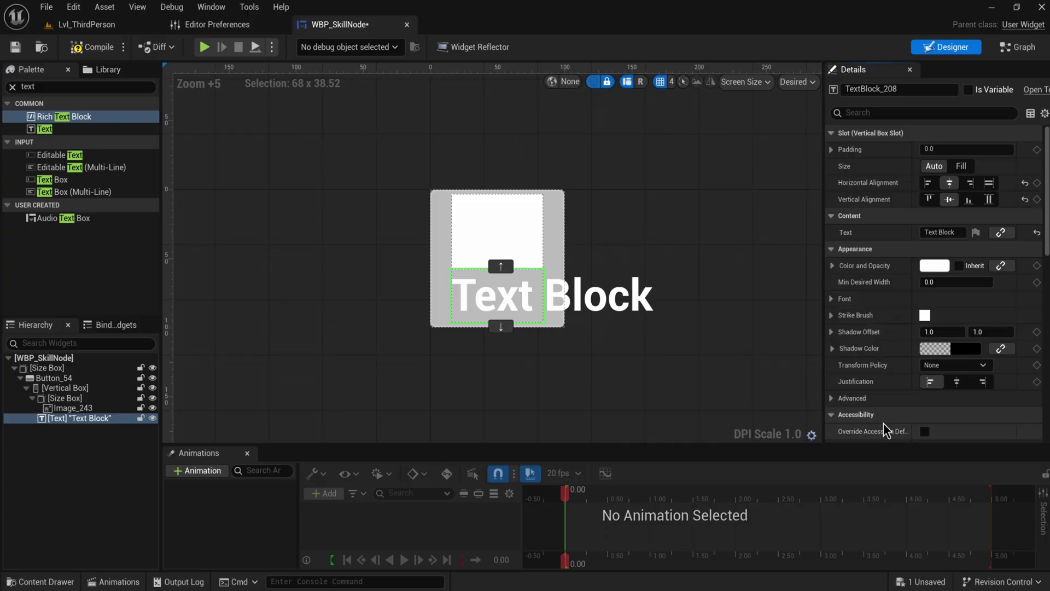
{"action": "left_click", "coordinate": [957, 381]}
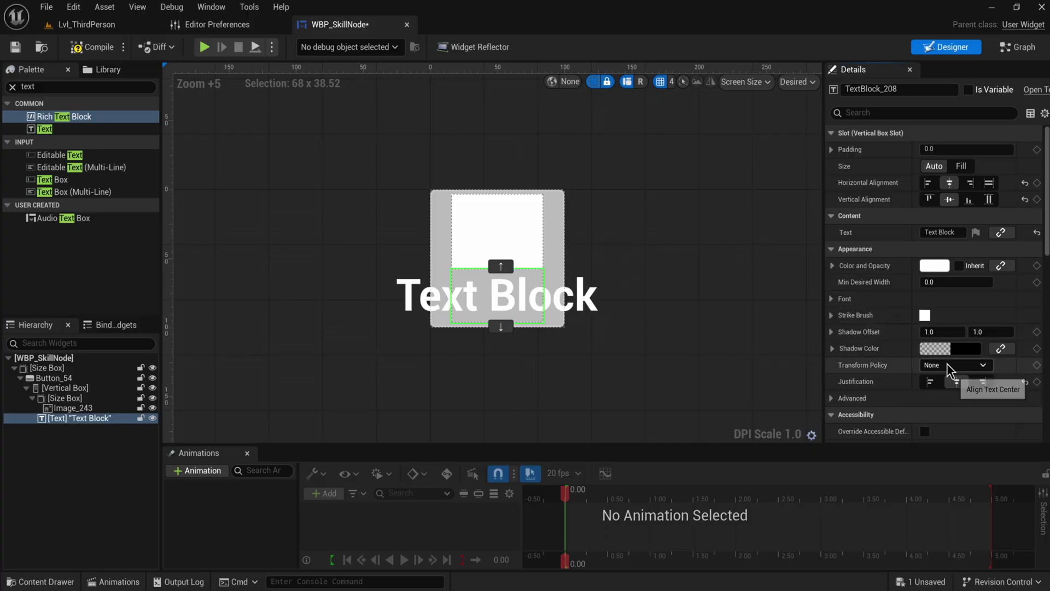
Step: Set the text block's font size to 12, keeping the Roboto font family
{"action": "left_click", "coordinate": [833, 299]}
{"action": "mouse_move", "coordinate": [961, 346]}
{"action": "left_mouse_down"}
{"action": "mouse_move", "coordinate": [944, 346]}
{"action": "mouse_move", "coordinate": [985, 346]}
{"action": "mouse_move", "coordinate": [930, 346]}
{"action": "mouse_move", "coordinate": [951, 346]}
{"action": "left_mouse_up"}
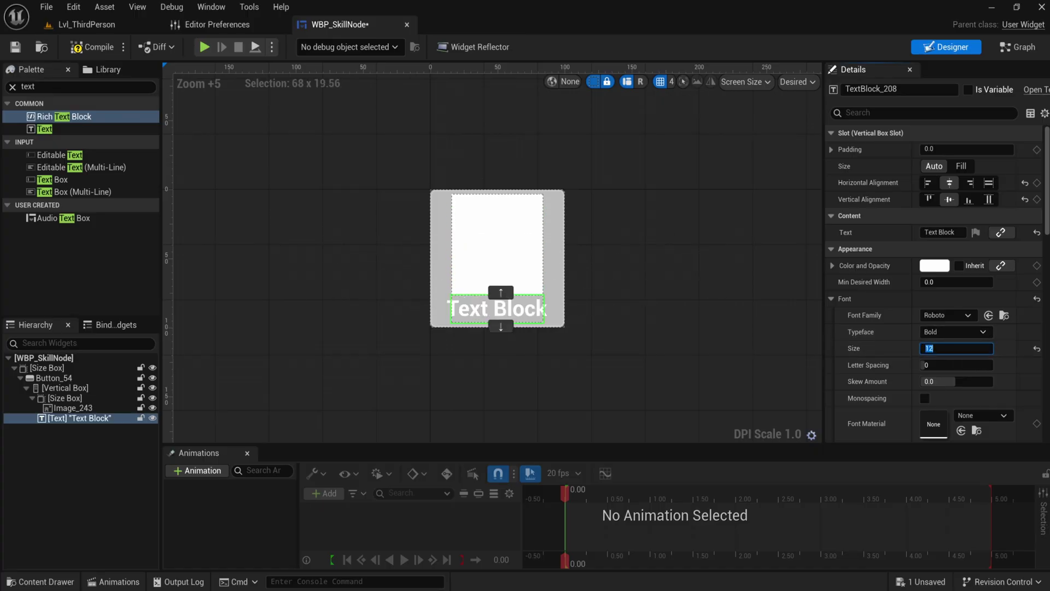
{"action": "scroll", "coordinate": [949, 306], "scroll_direction": "down", "scroll_amount": 1}
{"action": "left_click", "coordinate": [946, 295]}
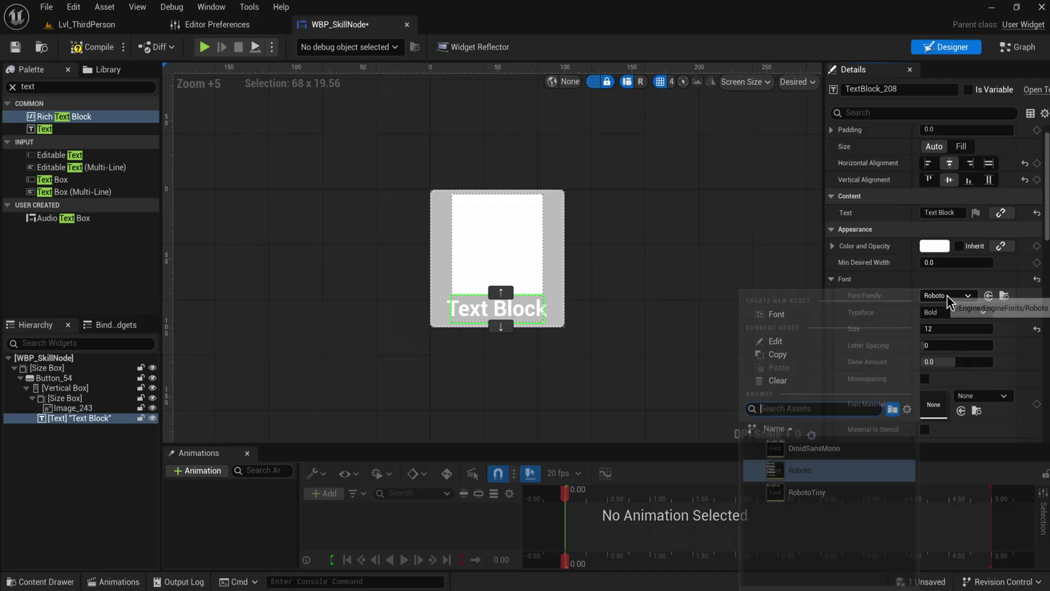
{"action": "left_click", "coordinate": [661, 359]}
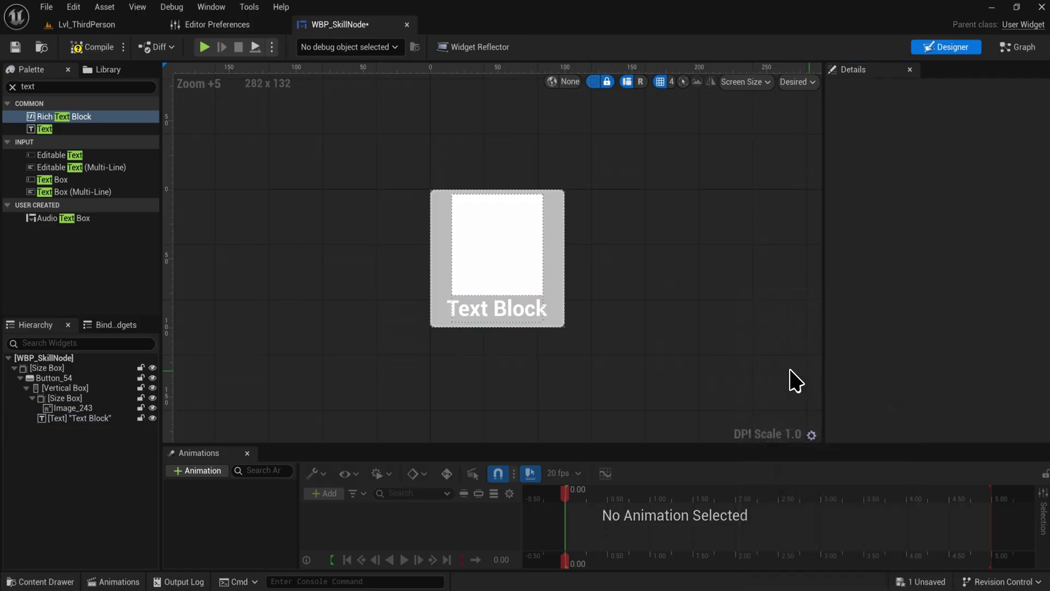
Step: Compile the widget, then expose the text block as a variable and rename it Name
{"action": "left_click", "coordinate": [92, 47]}
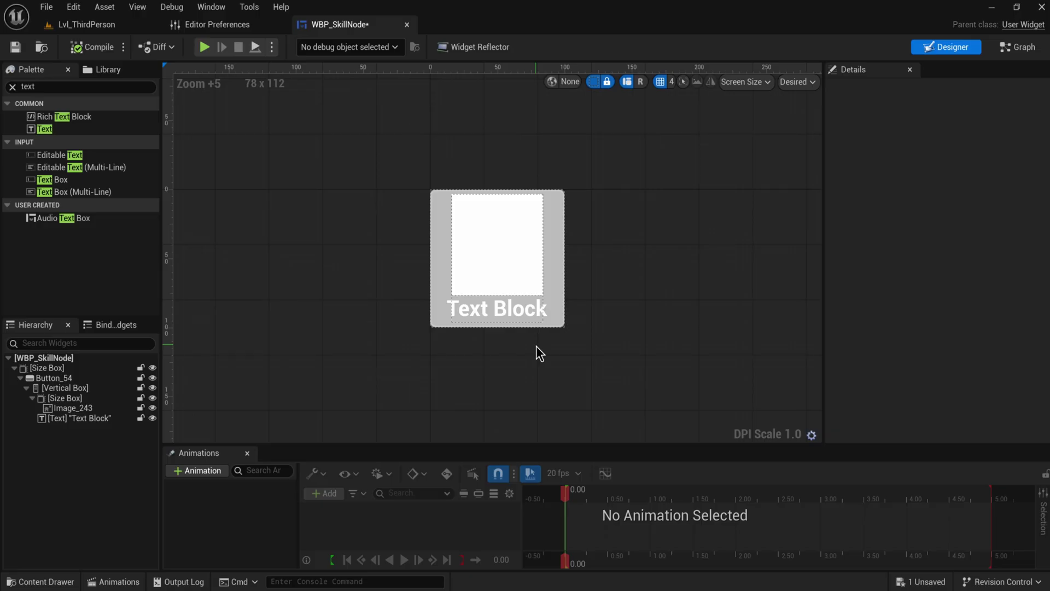
{"action": "left_click", "coordinate": [527, 313]}
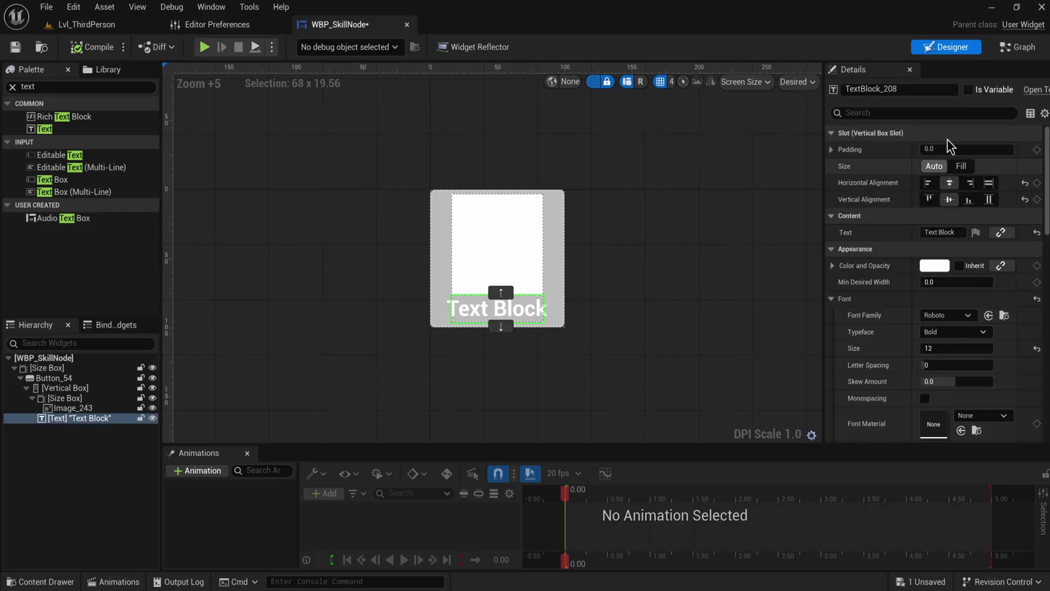
{"action": "left_click", "coordinate": [968, 89]}
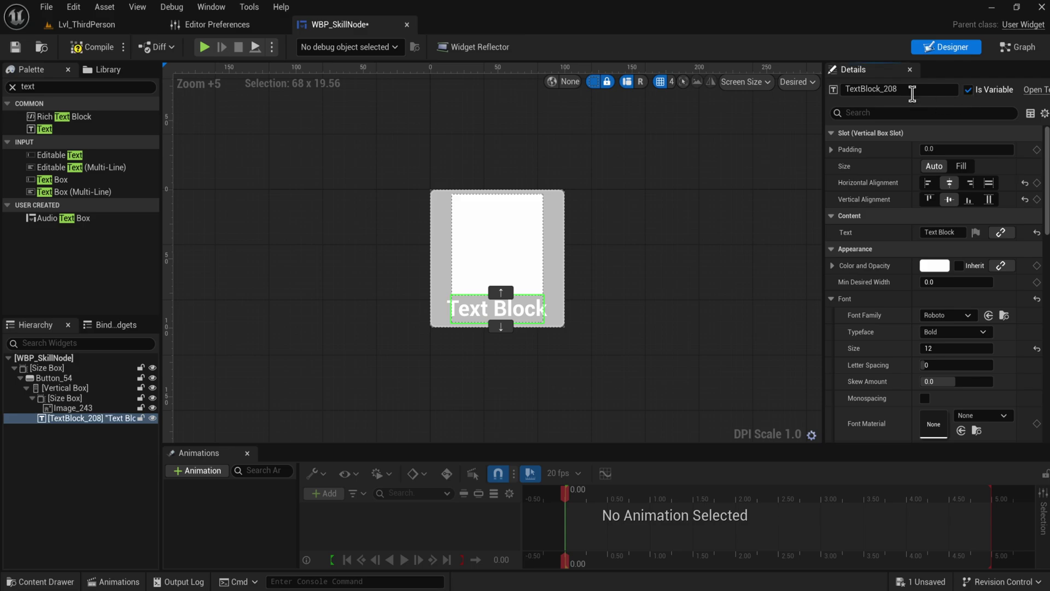
{"action": "left_click", "coordinate": [897, 89]}
{"action": "type", "text": "Name"}
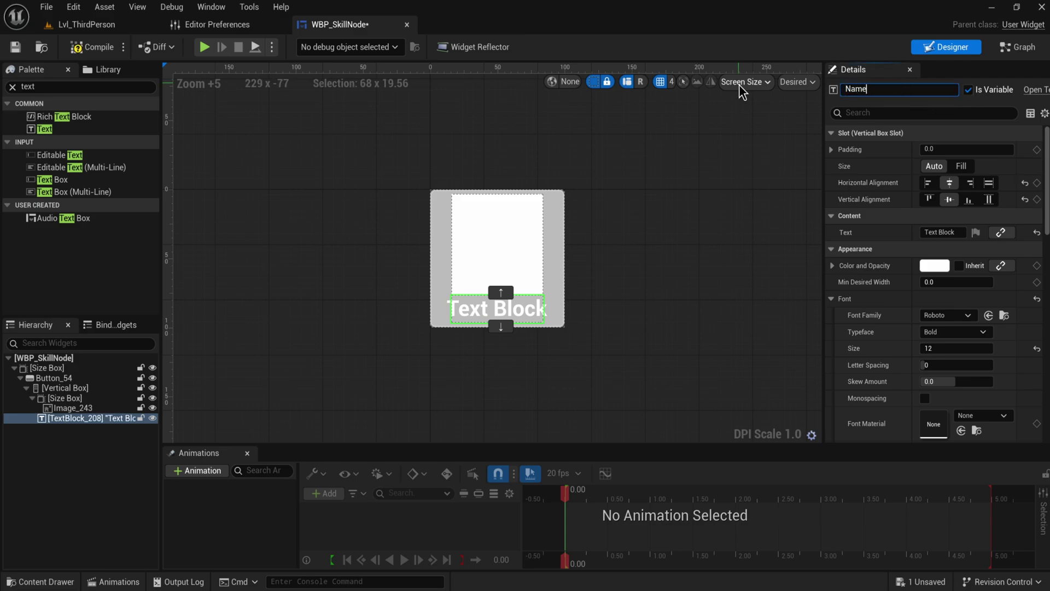
{"action": "key", "text": "Return"}
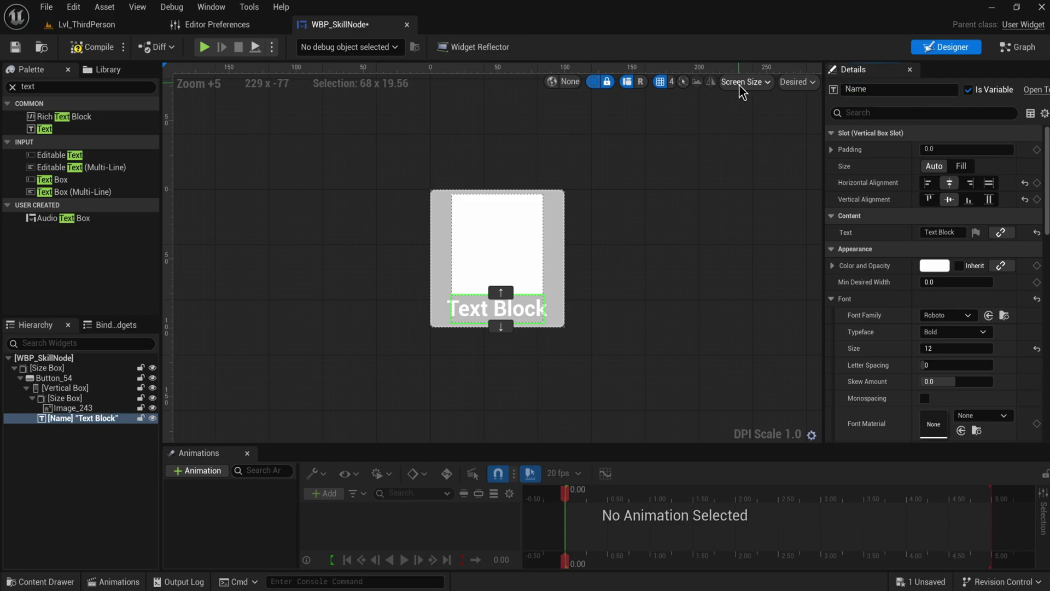
Step: Rename the image widget inside the nested Size Box as Icon and compile the widget blueprint
{"action": "left_click", "coordinate": [513, 244]}
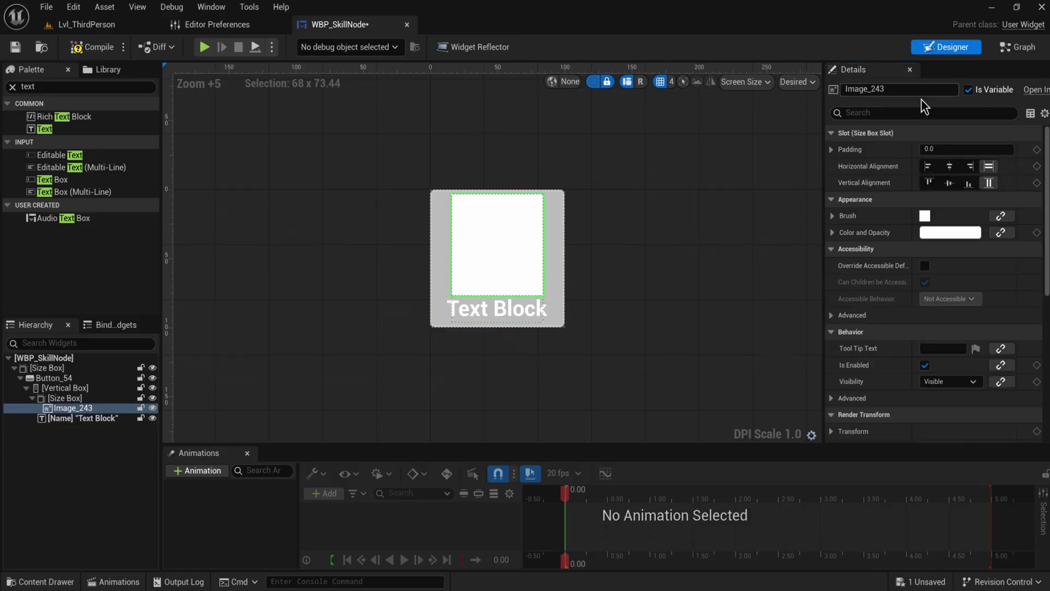
{"action": "left_click", "coordinate": [906, 88]}
{"action": "left_click", "coordinate": [53, 378]}
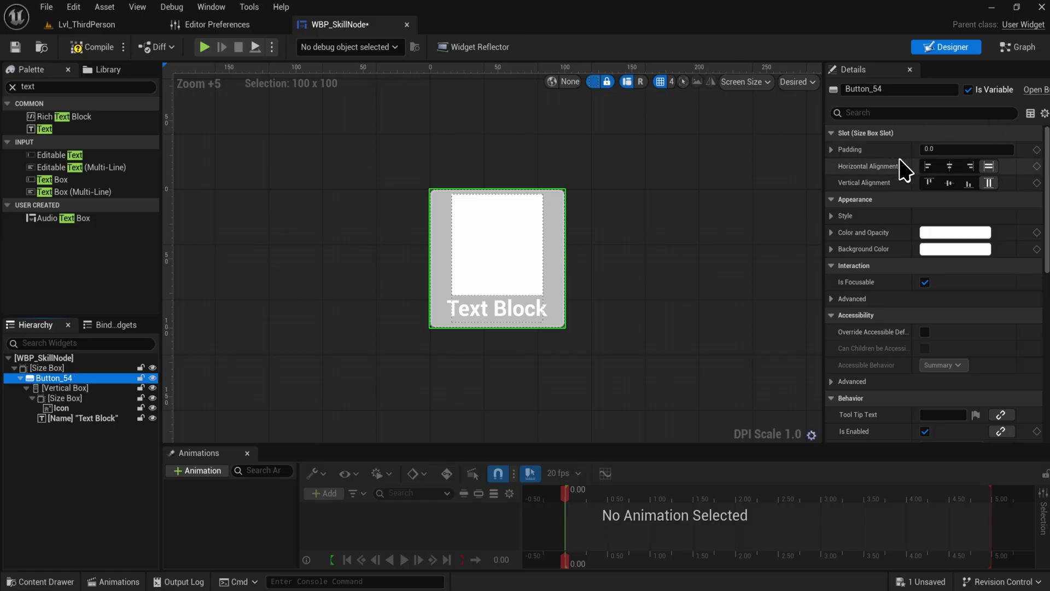
{"action": "left_click", "coordinate": [92, 47]}
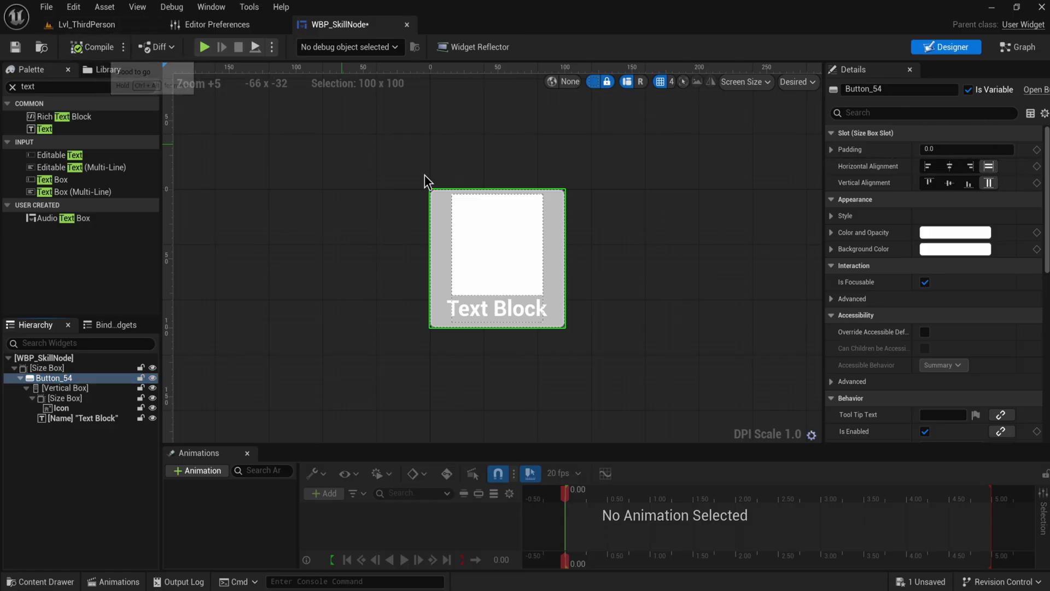
Step: Set the nested Size Box's bottom and top slot padding to 5 each
{"action": "left_click", "coordinate": [497, 256]}
{"action": "scroll", "coordinate": [504, 263], "scroll_direction": "up", "scroll_amount": 3}
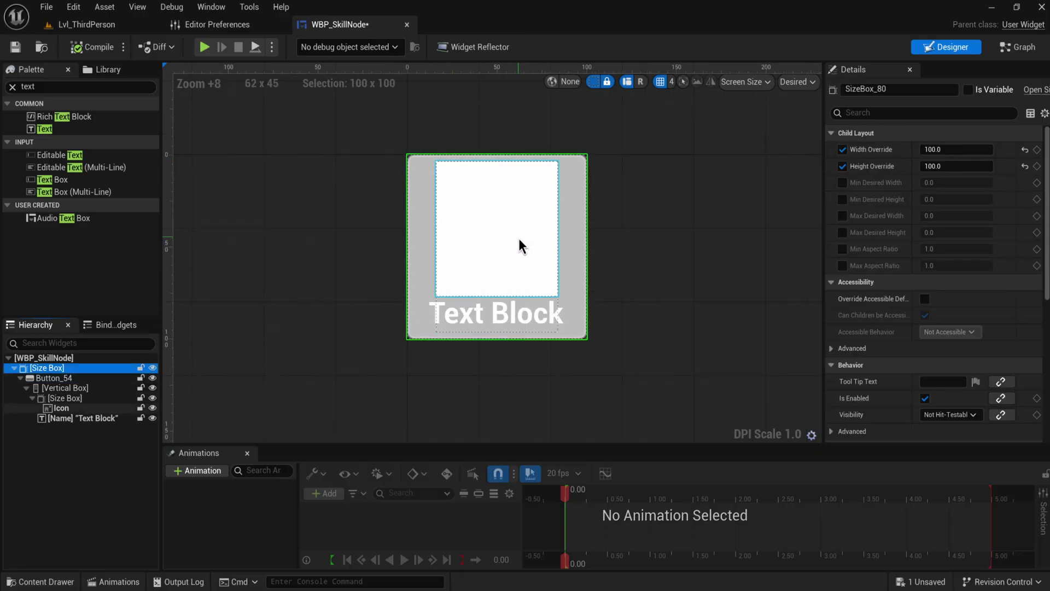
{"action": "left_click", "coordinate": [65, 398]}
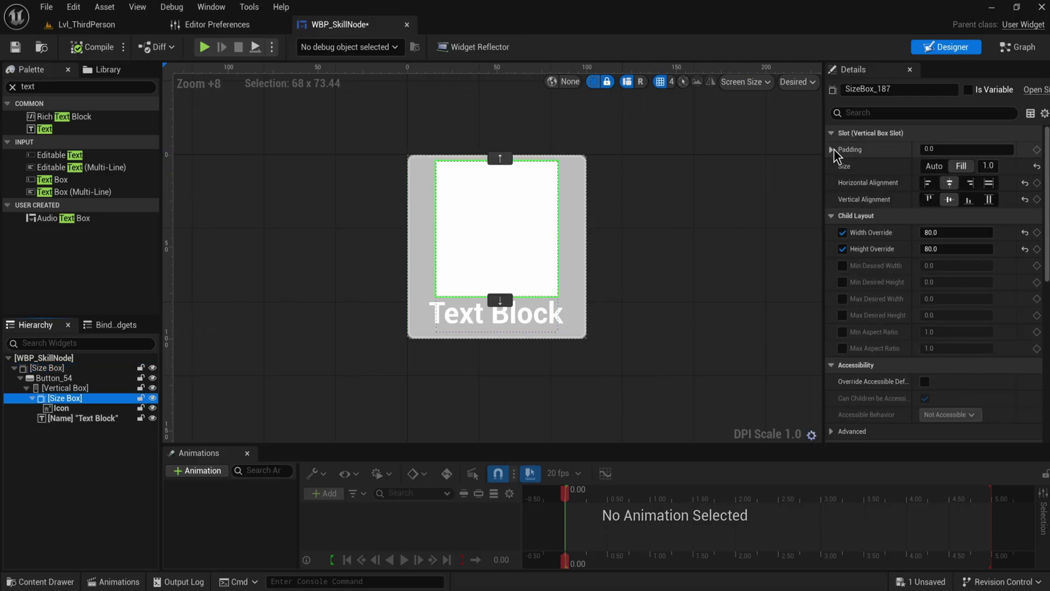
{"action": "left_click", "coordinate": [831, 150]}
{"action": "left_click", "coordinate": [948, 215]}
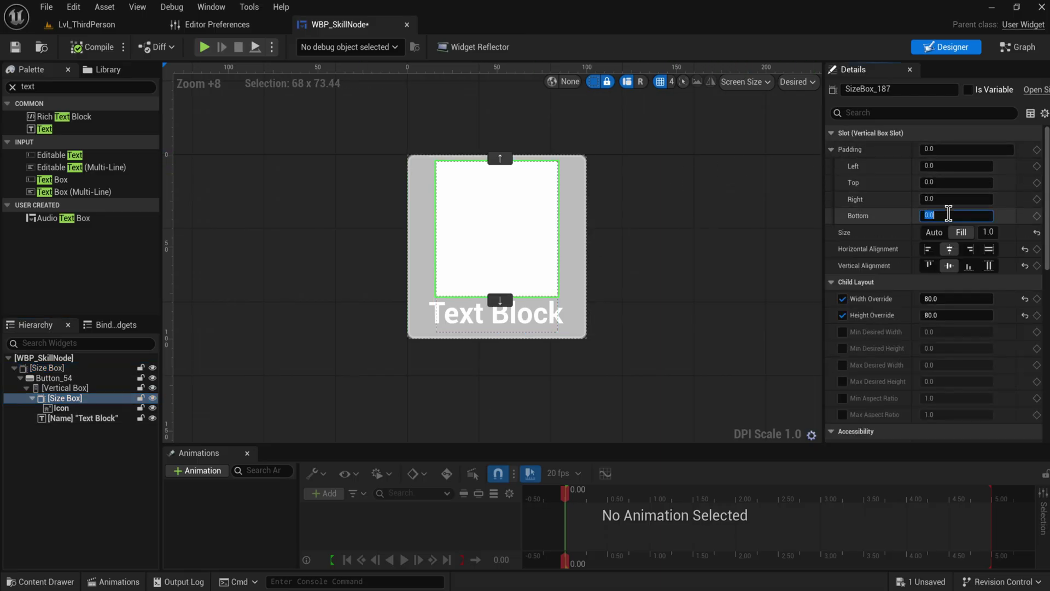
{"action": "type", "text": "5"}
{"action": "key", "text": "Return"}
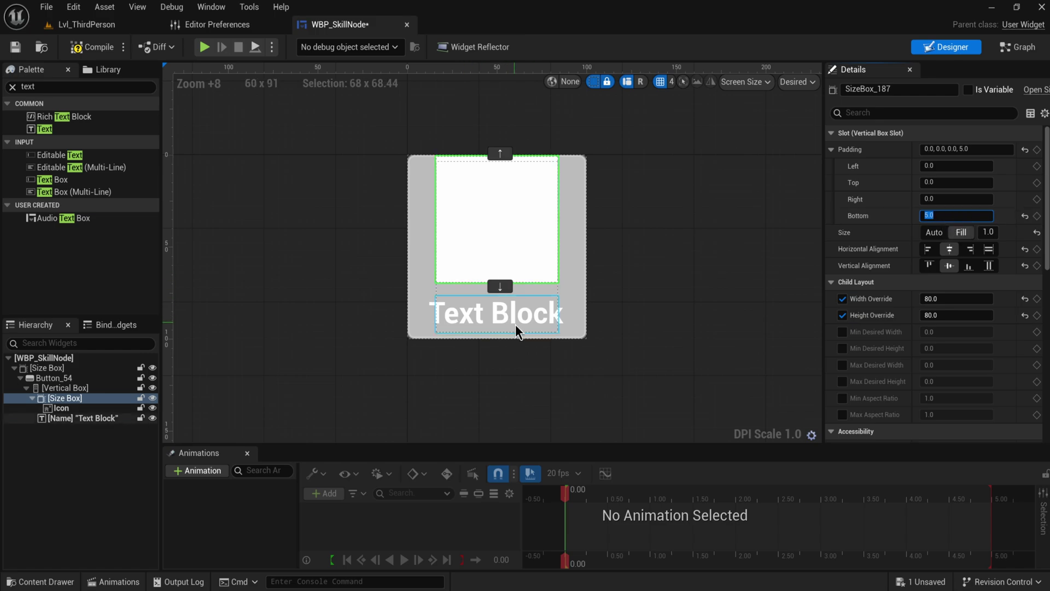
{"action": "left_click", "coordinate": [952, 182]}
{"action": "type", "text": "5"}
{"action": "key", "text": "Return"}
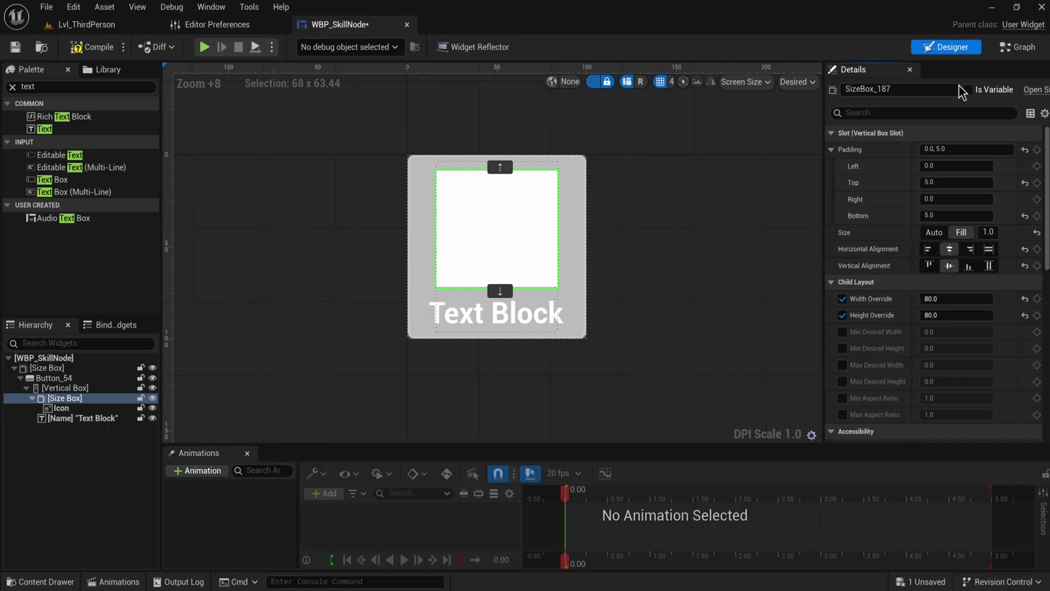
Step: Open the widget's event graph and move the Event Pre Construct node farther above Event Construct
{"action": "left_click", "coordinate": [1004, 48]}
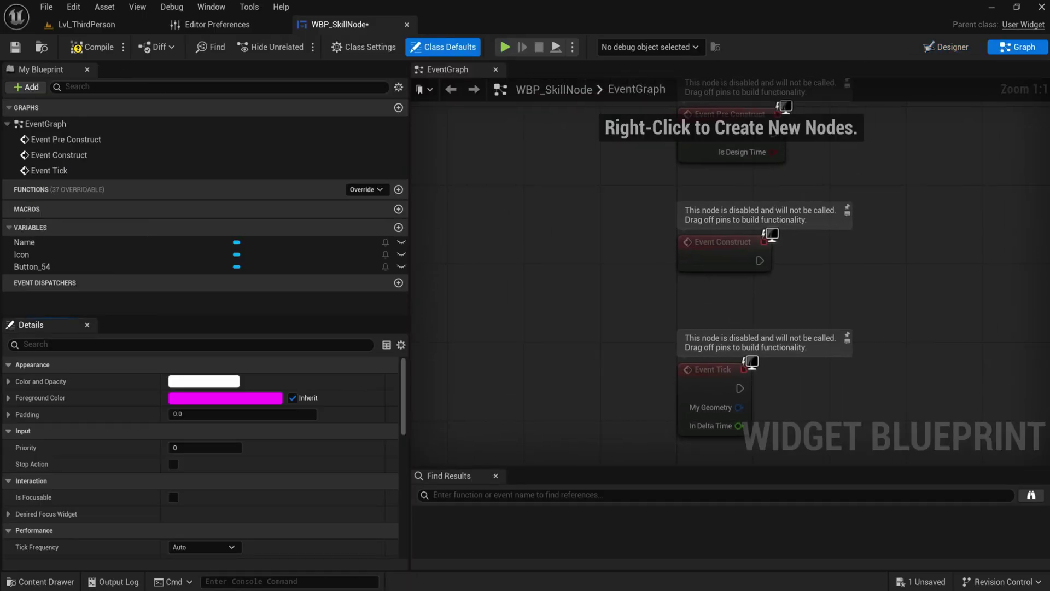
{"action": "right_click_drag", "start_coordinate": [820, 161], "coordinate": [738, 271]}
{"action": "left_click", "coordinate": [684, 230]}
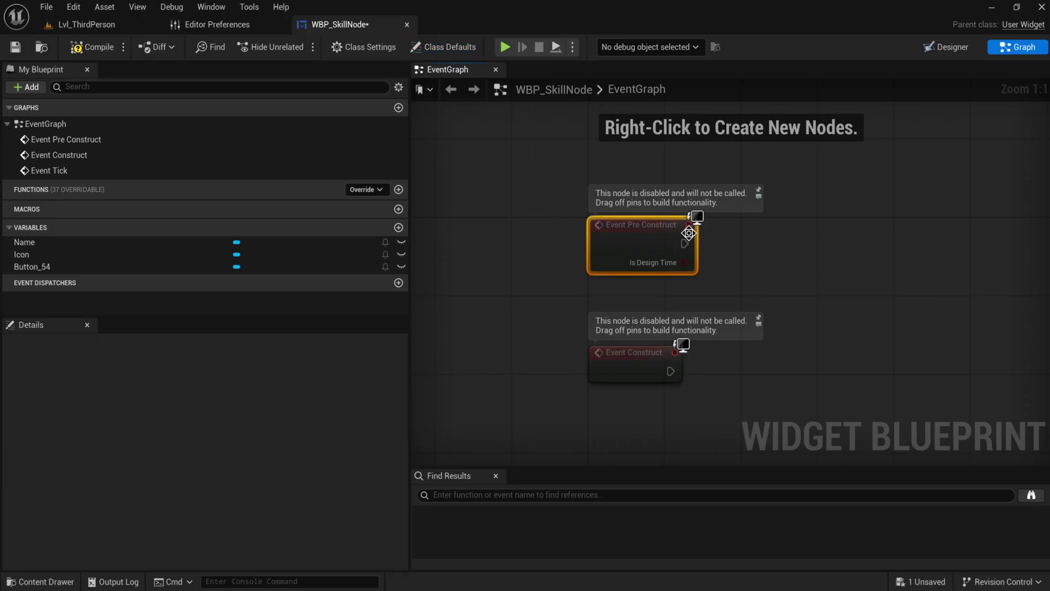
{"action": "scroll", "coordinate": [733, 218], "scroll_direction": "down", "scroll_amount": 1}
{"action": "right_click_drag", "start_coordinate": [733, 218], "coordinate": [607, 313]}
{"action": "left_click_drag", "start_coordinate": [607, 313], "coordinate": [643, 208]}
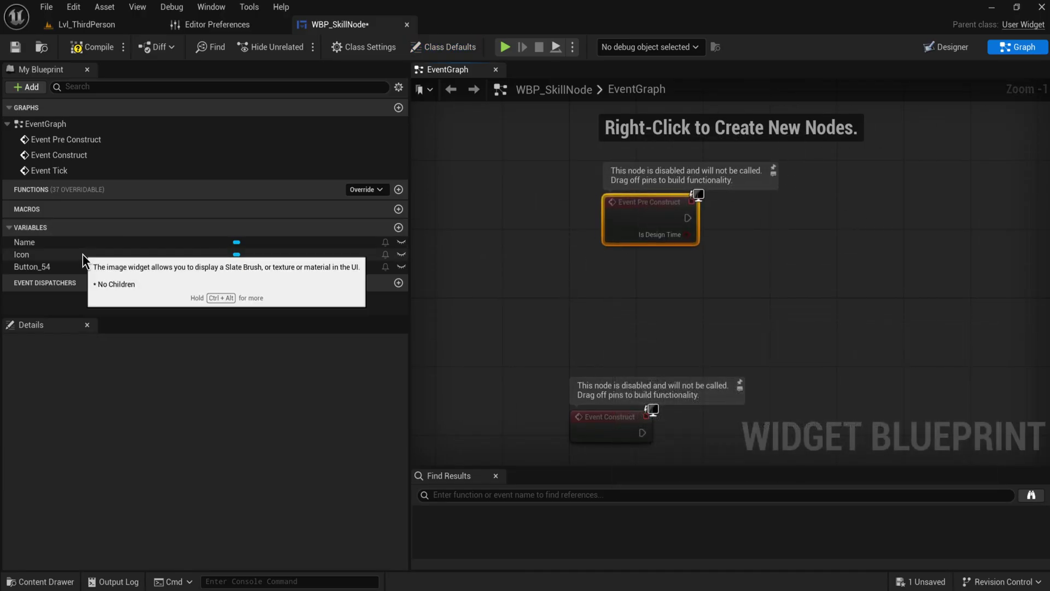
Step: Place getter references to the Name and Icon widget variables below the Event Pre Construct node
{"action": "left_click", "coordinate": [125, 244]}
{"action": "left_click_drag", "start_coordinate": [126, 242], "coordinate": [705, 265]}
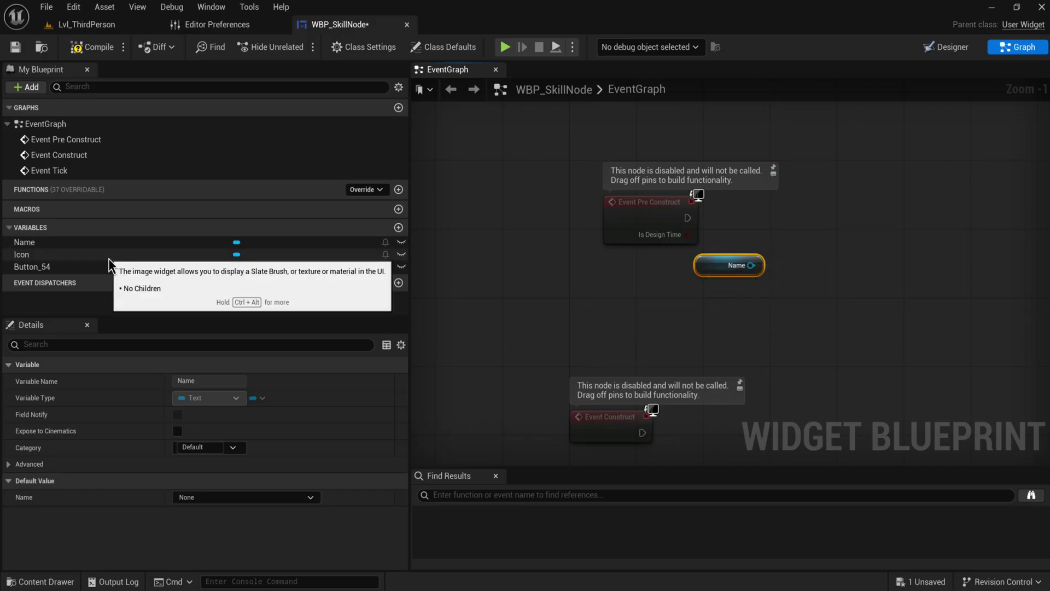
{"action": "left_click_drag", "start_coordinate": [108, 254], "coordinate": [705, 282]}
{"action": "left_click", "coordinate": [711, 289]}
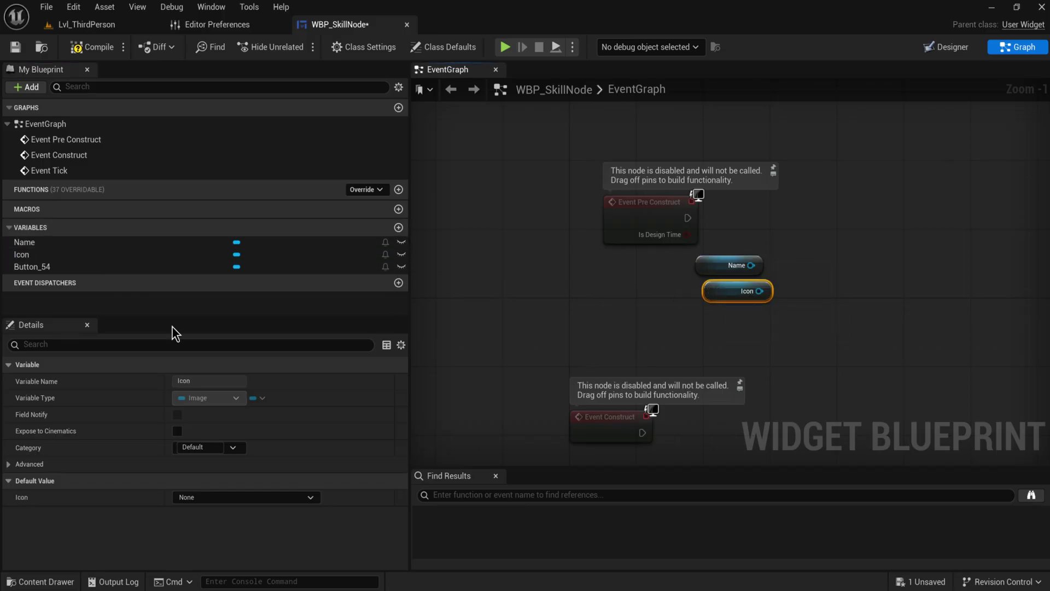
{"action": "left_click", "coordinate": [957, 48]}
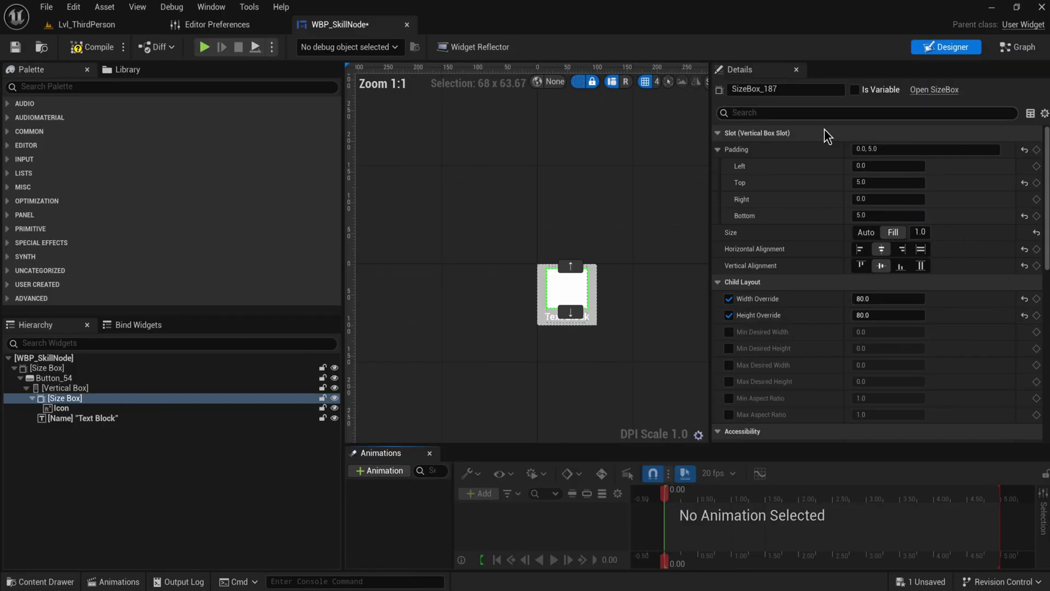
{"action": "left_click", "coordinate": [61, 408]}
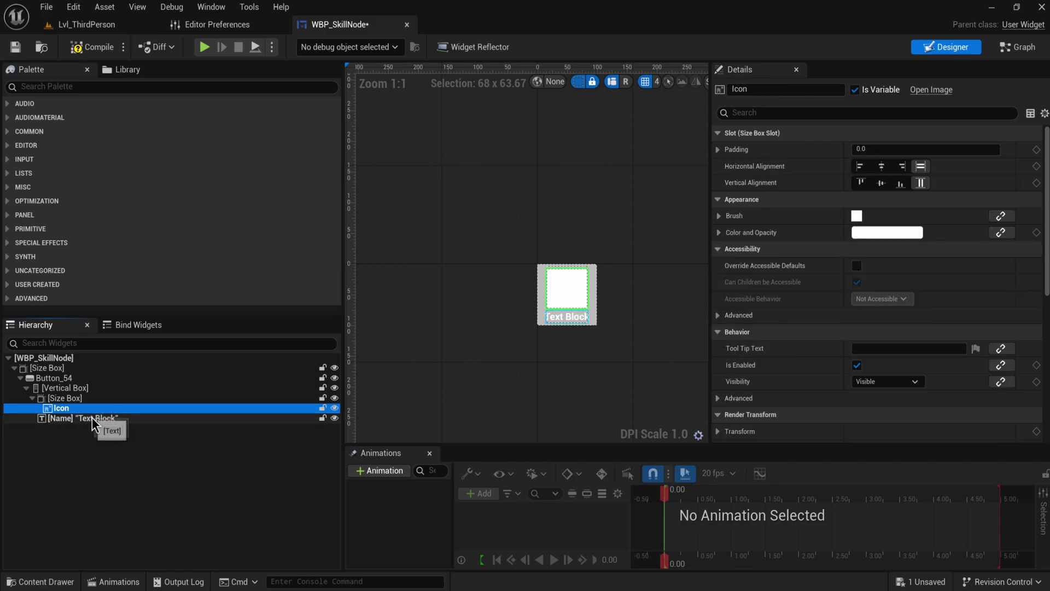
{"action": "left_click", "coordinate": [88, 418]}
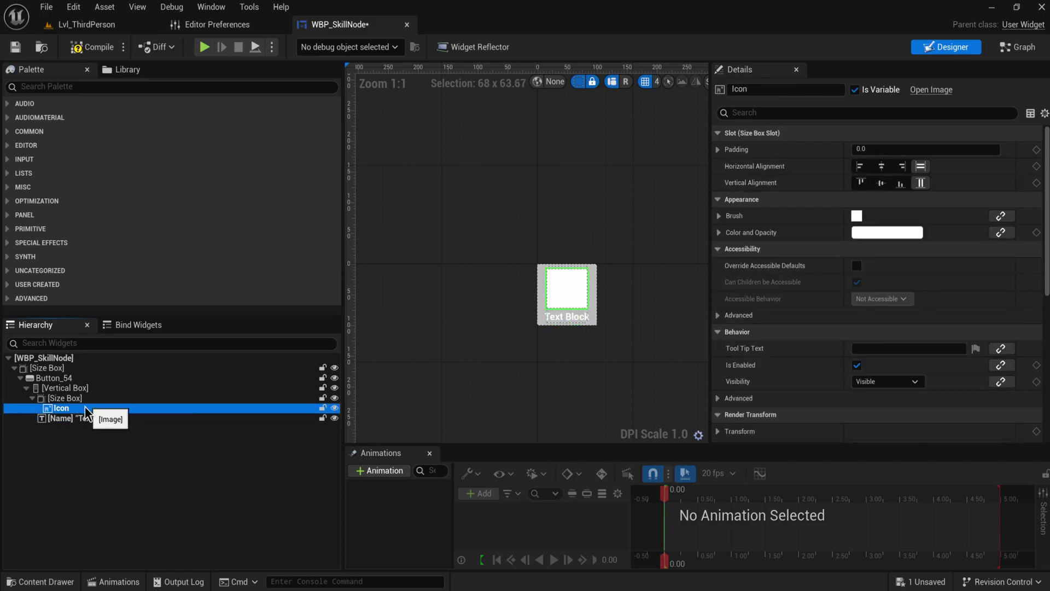
{"action": "left_click", "coordinate": [88, 418]}
{"action": "left_click", "coordinate": [1017, 48]}
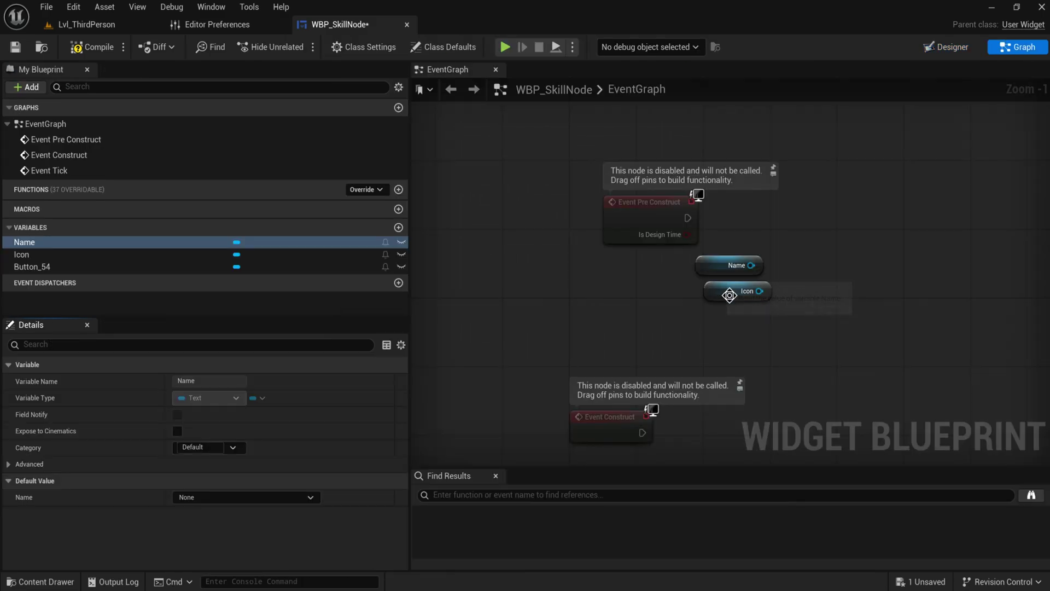
Step: Space out the Name and Icon references, and add a SetText (Text) node targeting Name, executed from Event Pre Construct
{"action": "left_click", "coordinate": [680, 323]}
{"action": "left_click_drag", "start_coordinate": [679, 324], "coordinate": [707, 339]}
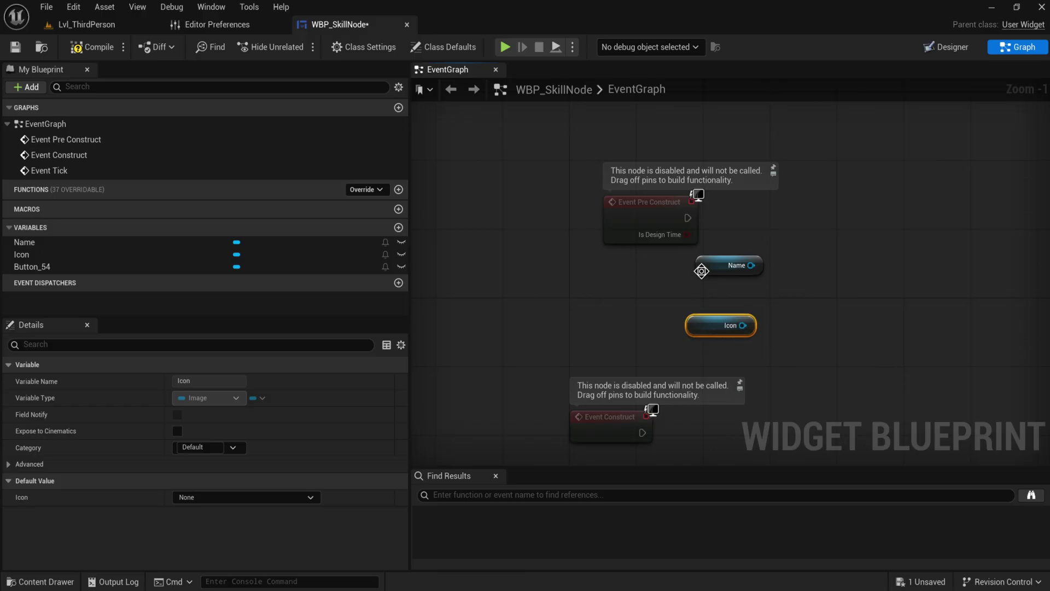
{"action": "left_click_drag", "start_coordinate": [701, 271], "coordinate": [815, 240]}
{"action": "type", "text": "set text"}
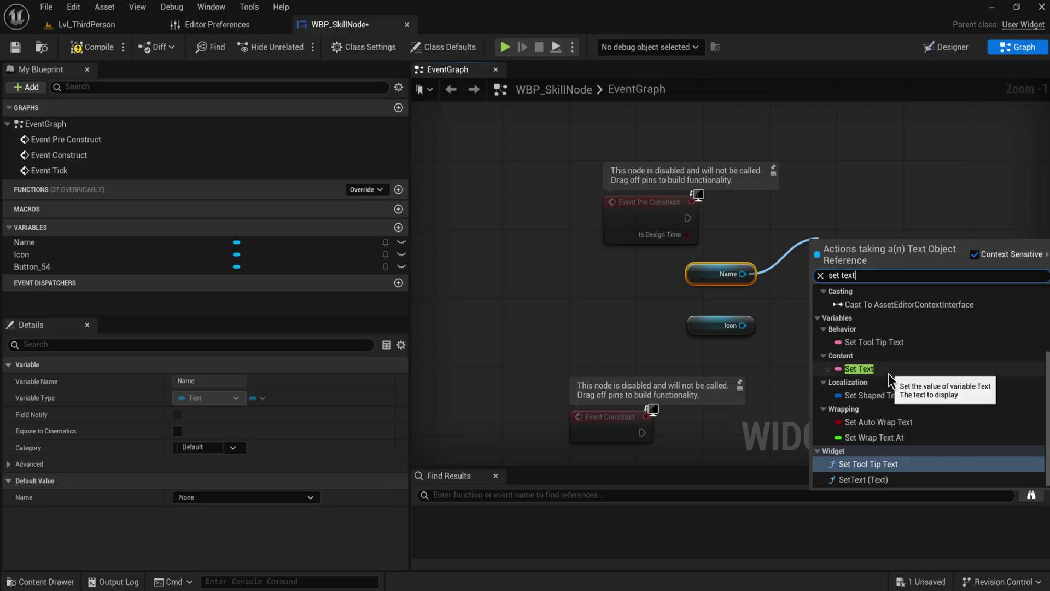
{"action": "left_click", "coordinate": [874, 480]}
{"action": "left_click_drag", "start_coordinate": [730, 262], "coordinate": [589, 268]}
Step: Promote SetText's In Text input to an instance-editable variable named NodeName and place its node below the Name reference
{"action": "left_click_drag", "start_coordinate": [730, 297], "coordinate": [694, 342]}
{"action": "left_click", "coordinate": [761, 133]}
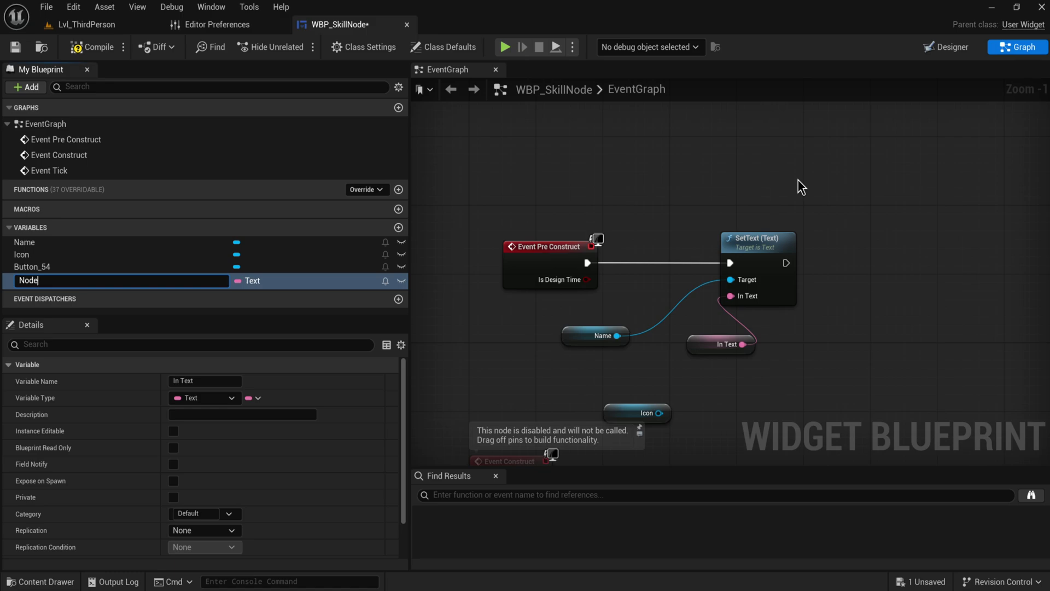
{"action": "type", "text": "NodeName"}
{"action": "key", "text": "Return"}
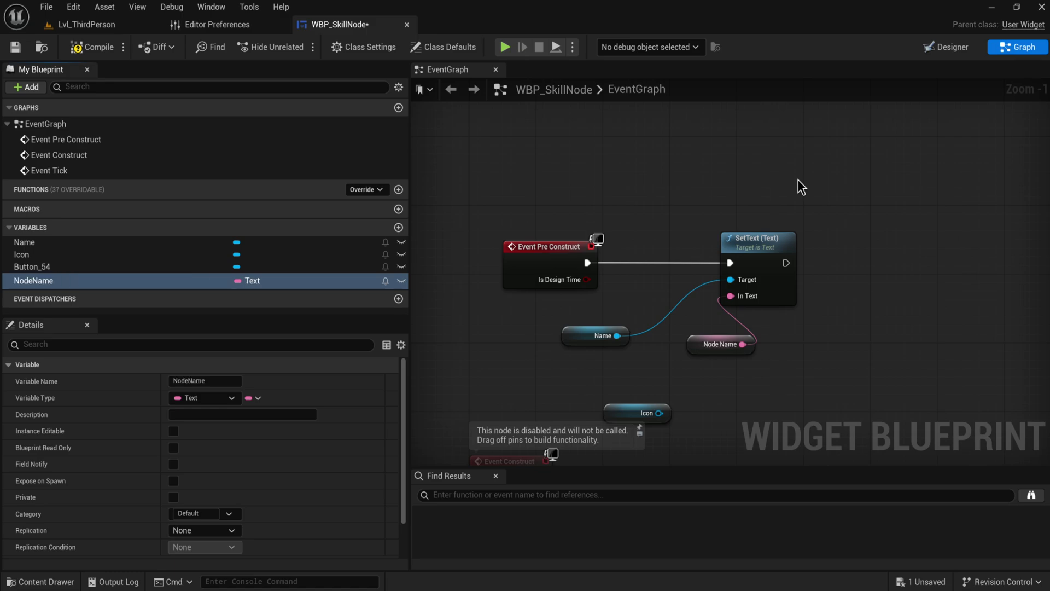
{"action": "left_click", "coordinate": [402, 280]}
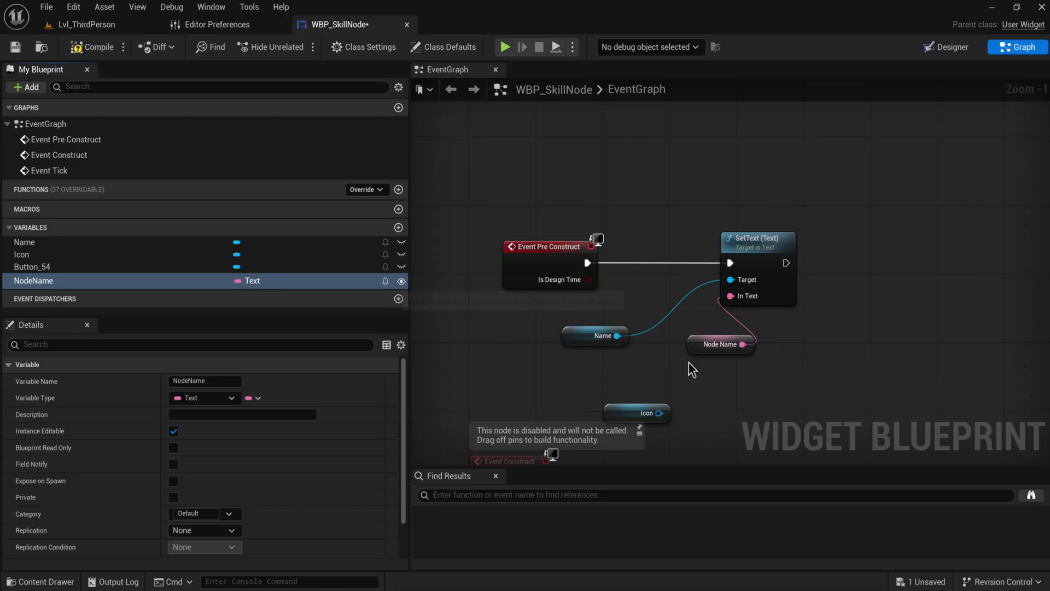
{"action": "left_click_drag", "start_coordinate": [721, 344], "coordinate": [595, 361]}
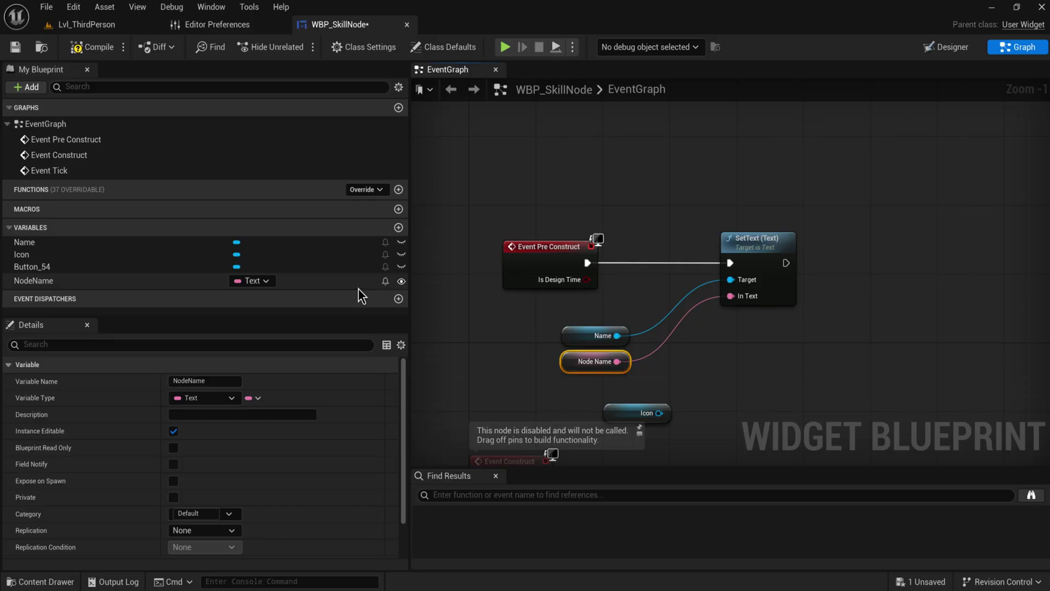
Step: Add a Set Brush from Texture node targeting the Icon reference and connect its execution input to the SetText node
{"action": "right_click_drag", "start_coordinate": [547, 383], "coordinate": [547, 331]}
{"action": "left_click_drag", "start_coordinate": [640, 361], "coordinate": [744, 362]}
{"action": "right_click_drag", "start_coordinate": [744, 362], "coordinate": [690, 363]}
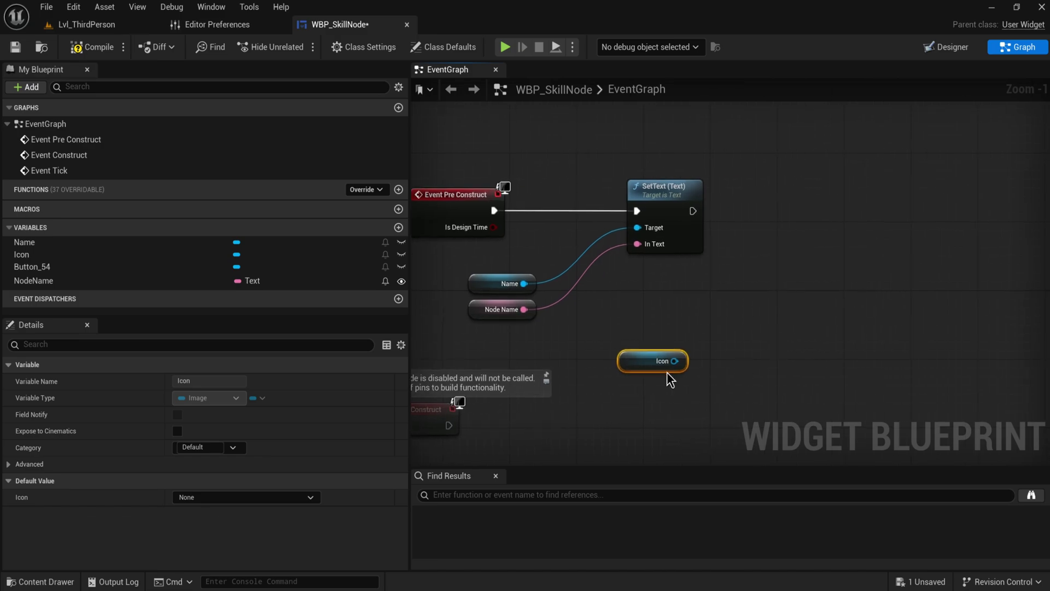
{"action": "left_click_drag", "start_coordinate": [673, 361], "coordinate": [762, 307]}
{"action": "type", "text": "se"}
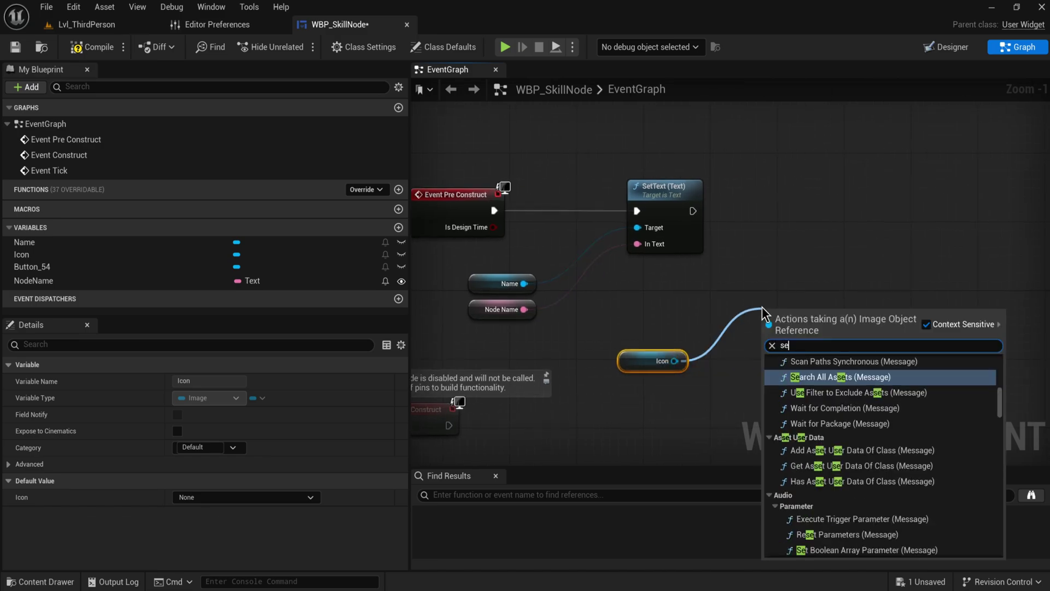
{"action": "type", "text": "t brush"}
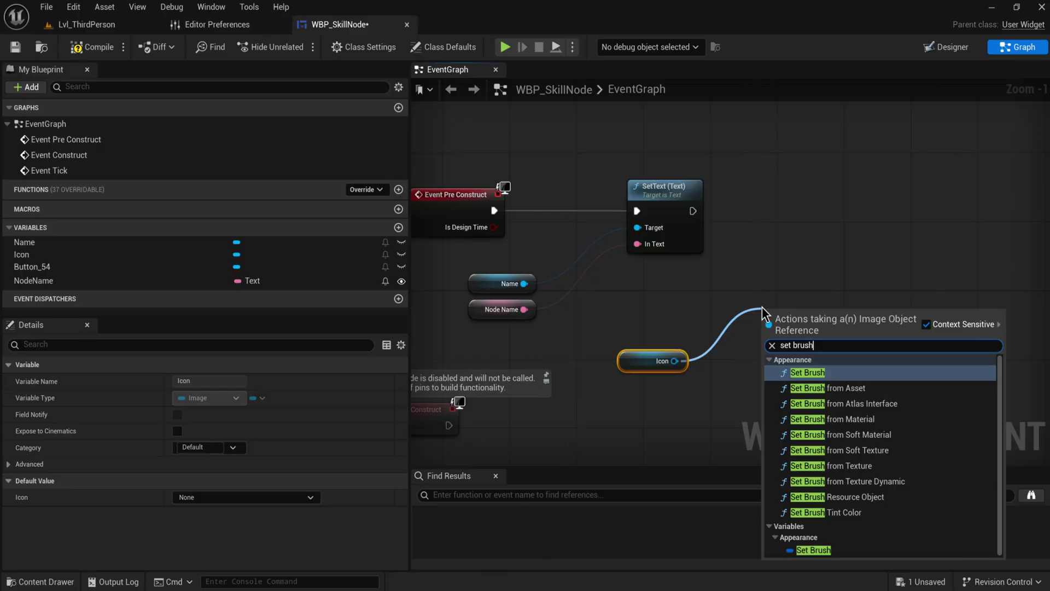
{"action": "key", "text": "Down"}
{"action": "key", "text": "Down"}
{"action": "key", "text": "Down"}
{"action": "key", "text": "Down"}
{"action": "key", "text": "Down"}
{"action": "key", "text": "Down"}
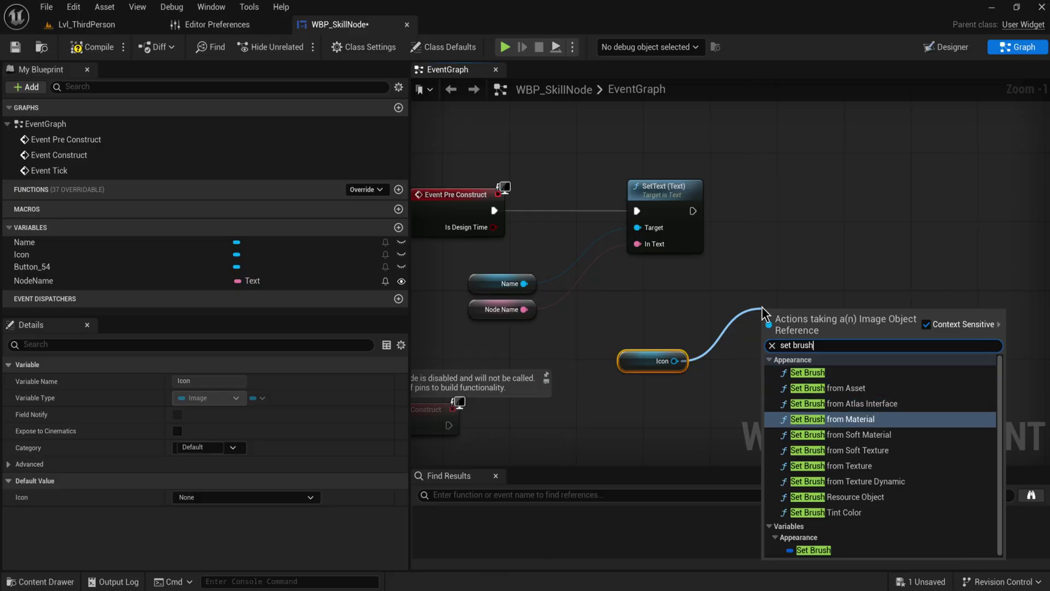
{"action": "left_click", "coordinate": [858, 466]}
{"action": "mouse_move", "coordinate": [823, 350]}
{"action": "left_mouse_down"}
{"action": "mouse_move", "coordinate": [854, 220]}
{"action": "mouse_move", "coordinate": [692, 212]}
{"action": "left_mouse_up"}
Step: Promote the Texture input of Set Brush from Texture to an instance-editable variable named SkillIcon
{"action": "mouse_move", "coordinate": [805, 251]}
{"action": "left_mouse_down"}
{"action": "mouse_move", "coordinate": [741, 396]}
{"action": "mouse_move", "coordinate": [745, 388]}
{"action": "left_mouse_up"}
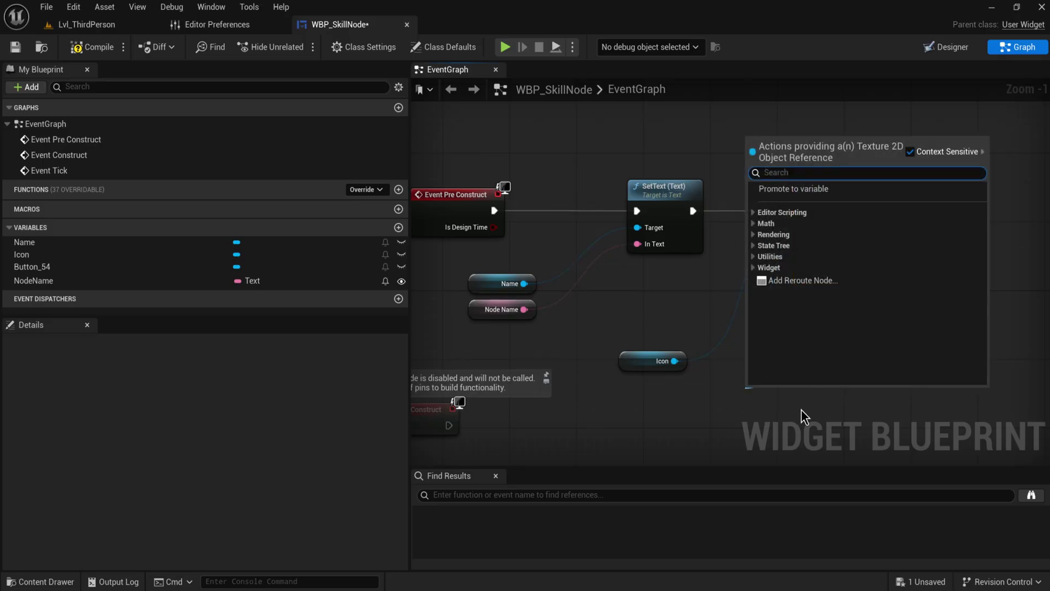
{"action": "left_click", "coordinate": [830, 194]}
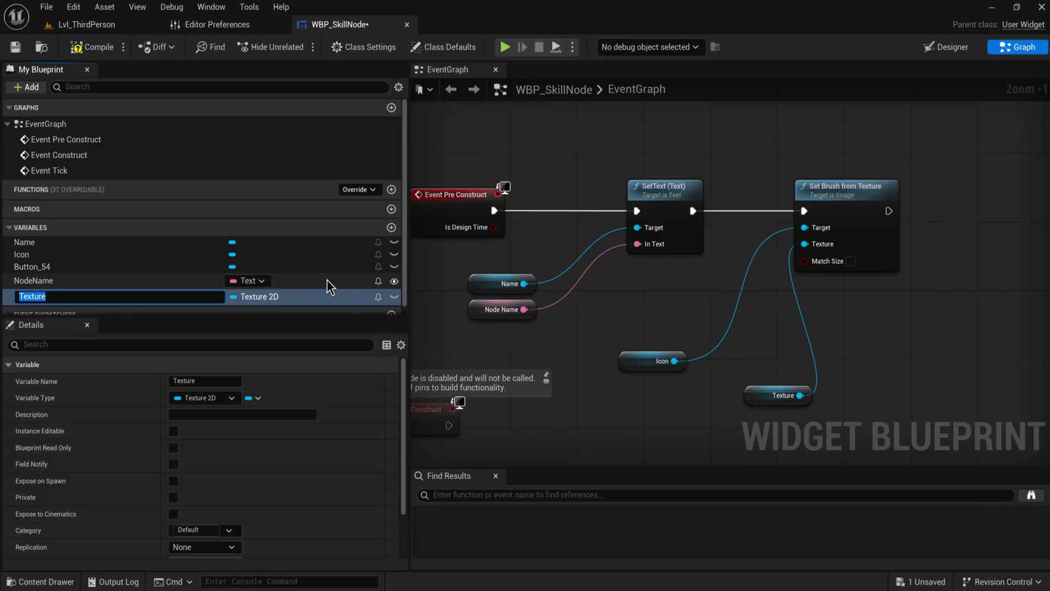
{"action": "type", "text": "Icon"}
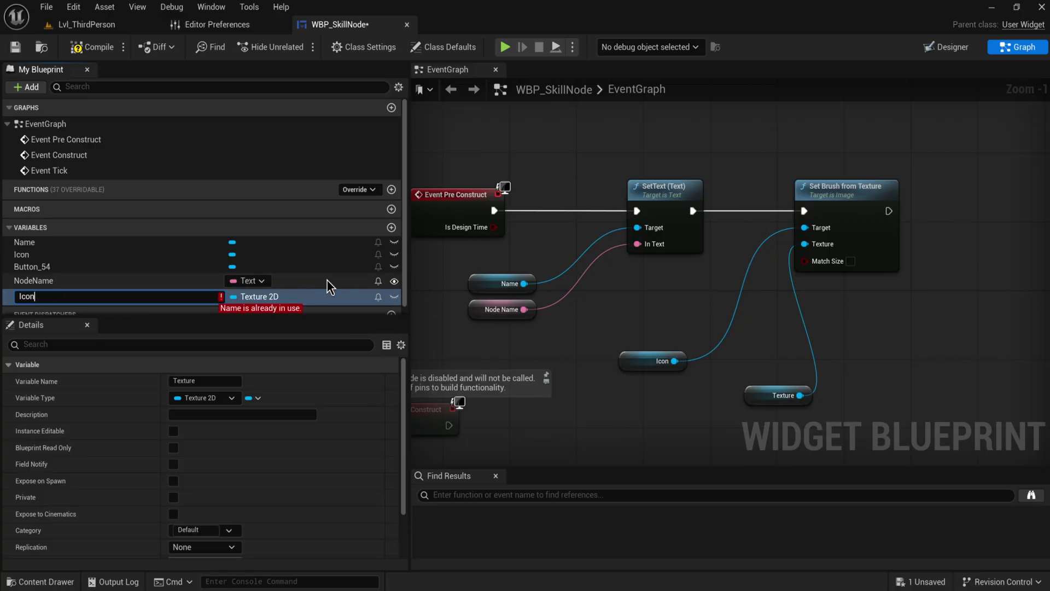
{"action": "type", "text": "SkillIcon"}
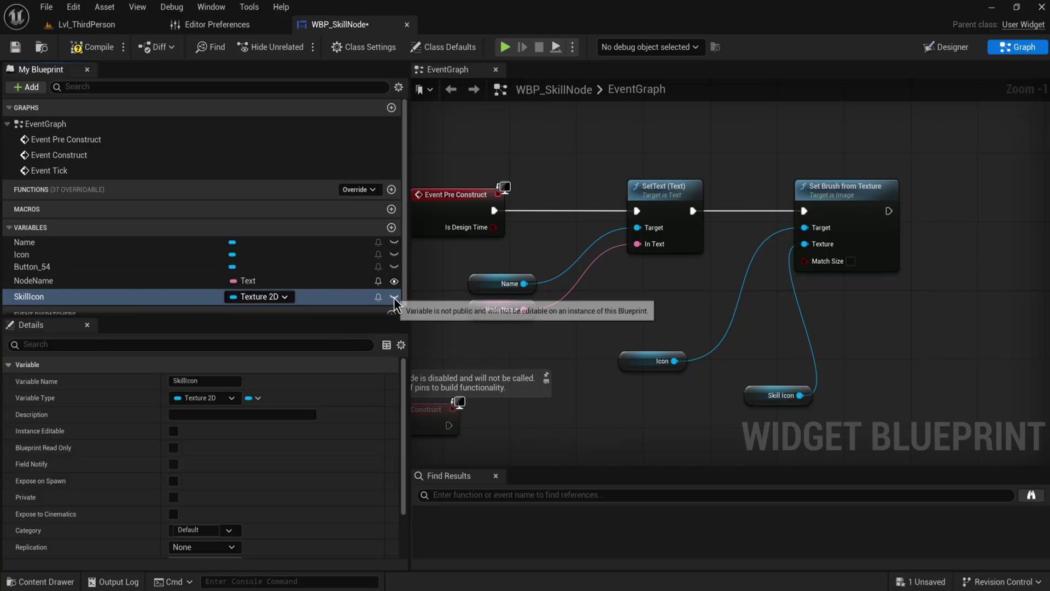
{"action": "key", "text": "Return"}
{"action": "left_click", "coordinate": [393, 296]}
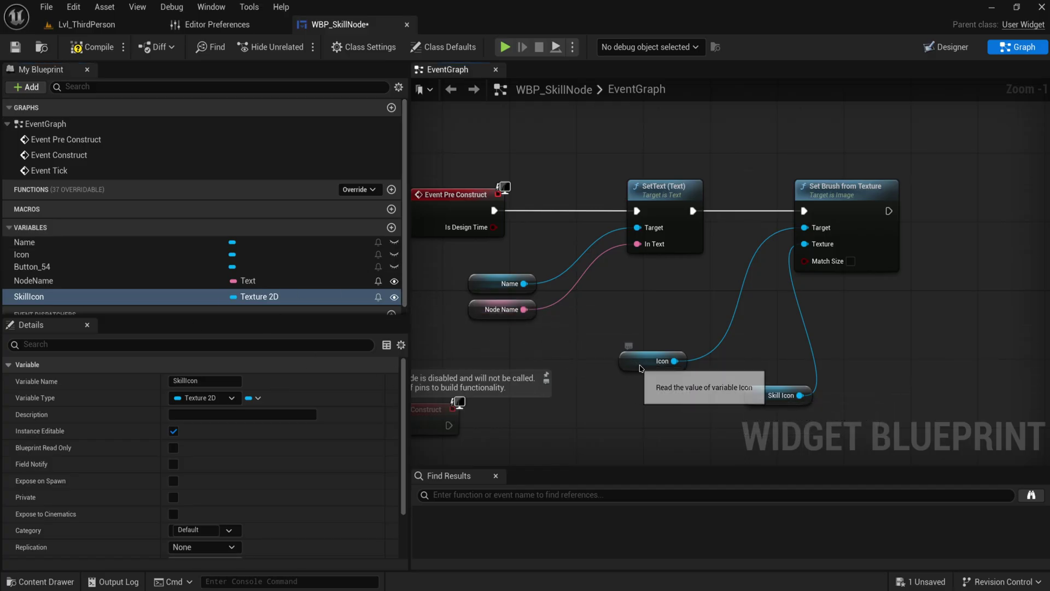
Step: Stack the Icon and Skill Icon references just before Set Brush from Texture, compile the blueprint, and return to the widget's visual layout
{"action": "left_click_drag", "start_coordinate": [634, 362], "coordinate": [709, 284]}
{"action": "left_click_drag", "start_coordinate": [760, 403], "coordinate": [713, 328]}
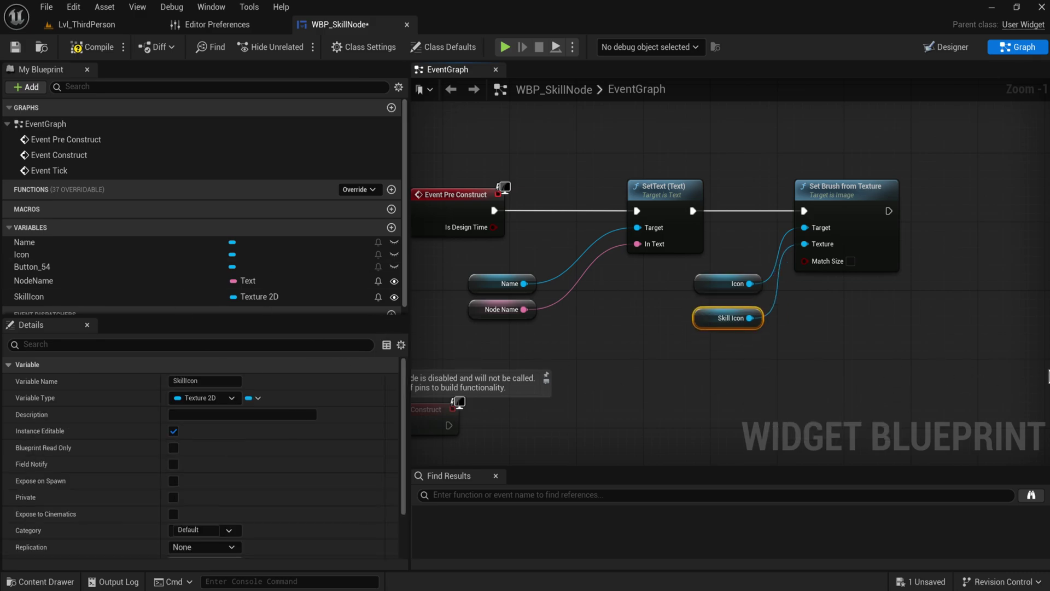
{"action": "scroll", "coordinate": [900, 367], "scroll_direction": "down", "scroll_amount": 2}
{"action": "key", "text": "ctrl+a"}
{"action": "left_click", "coordinate": [91, 47]}
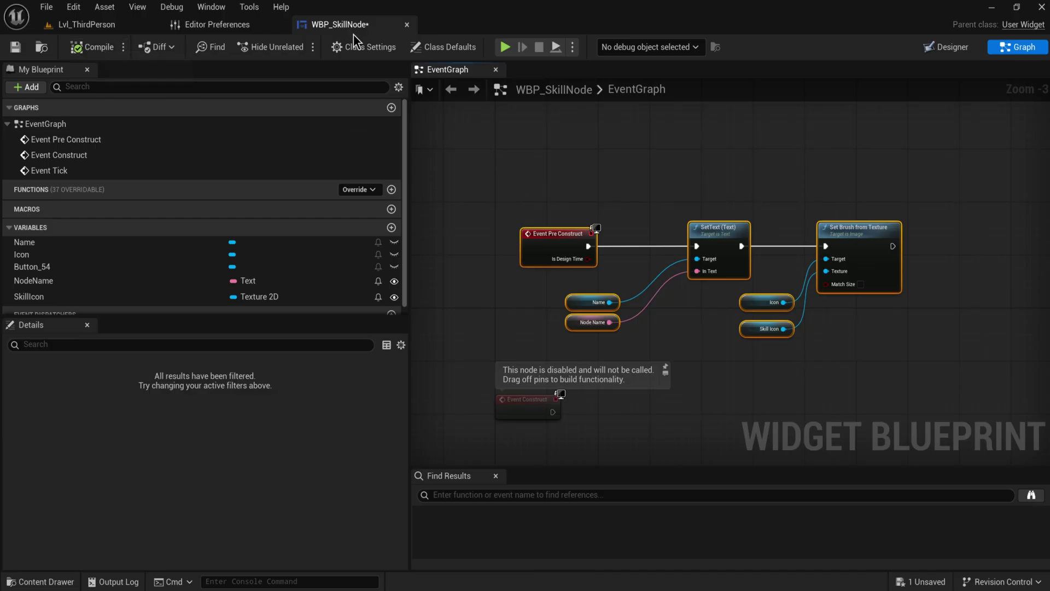
{"action": "left_click", "coordinate": [950, 47]}
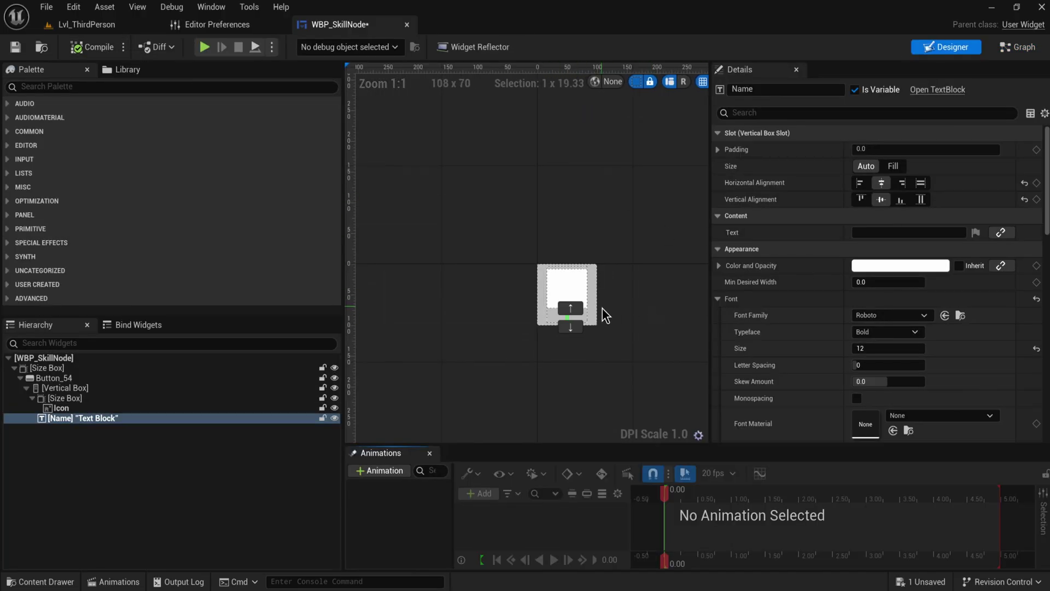
Step: Create a User Widget blueprint named WBP_SKillTree in the SkillTree content folder
{"action": "key", "text": "ctrl+space"}
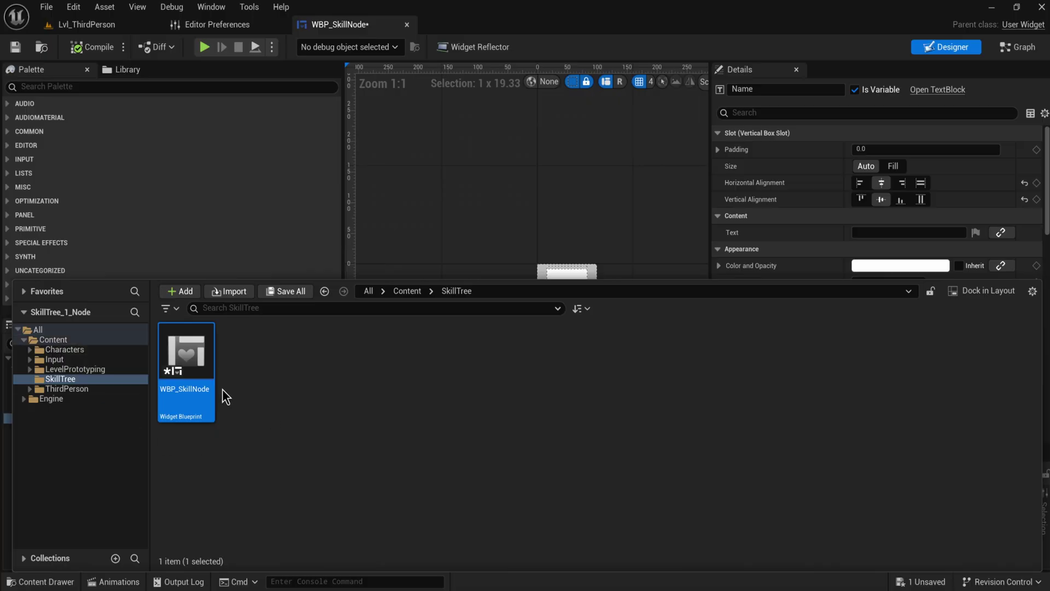
{"action": "right_click", "coordinate": [281, 361]}
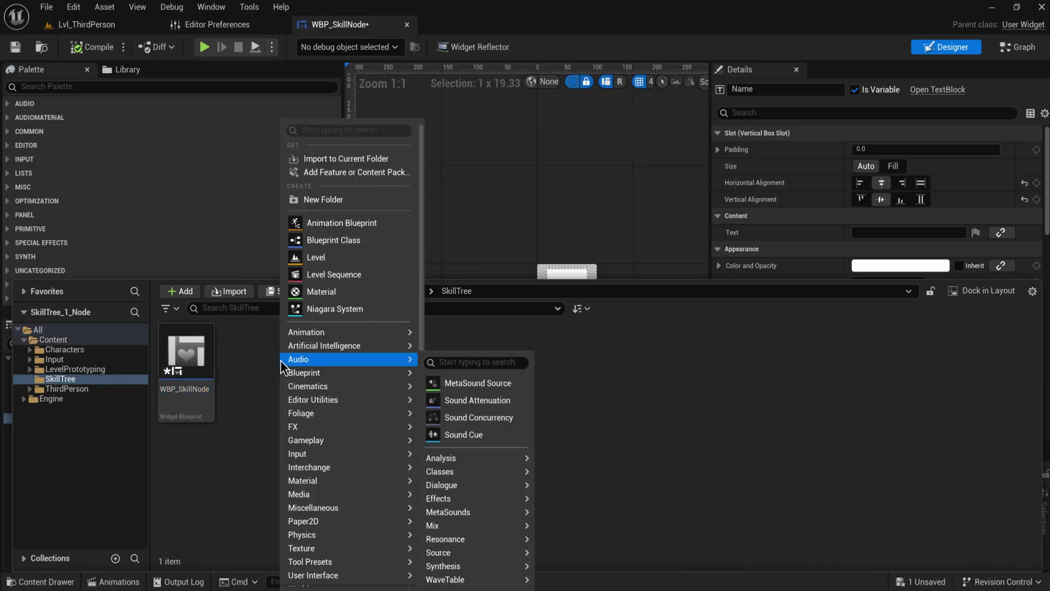
{"action": "mouse_move", "coordinate": [355, 566]}
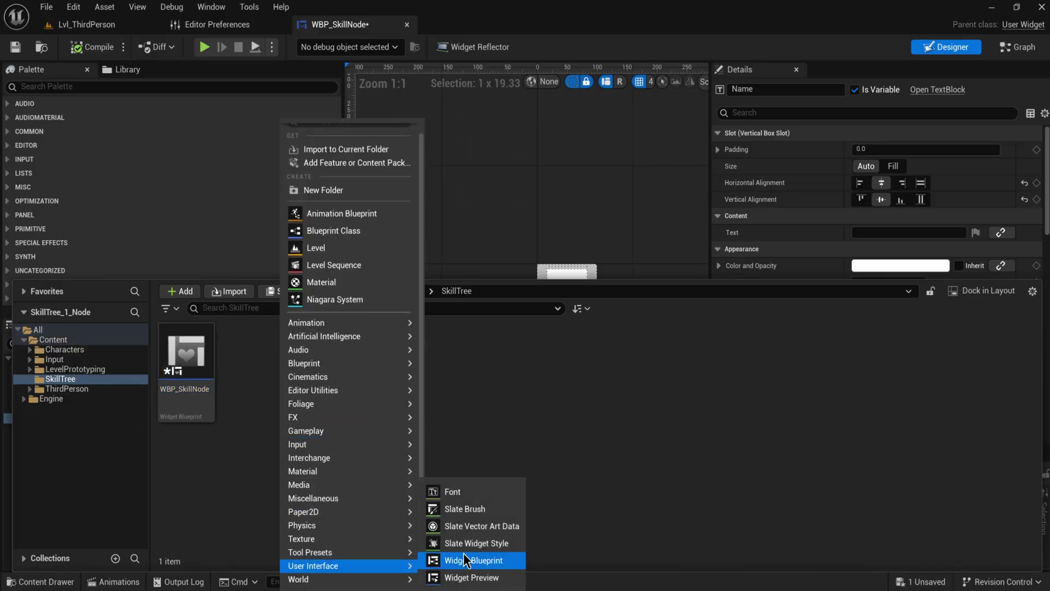
{"action": "left_click", "coordinate": [513, 571]}
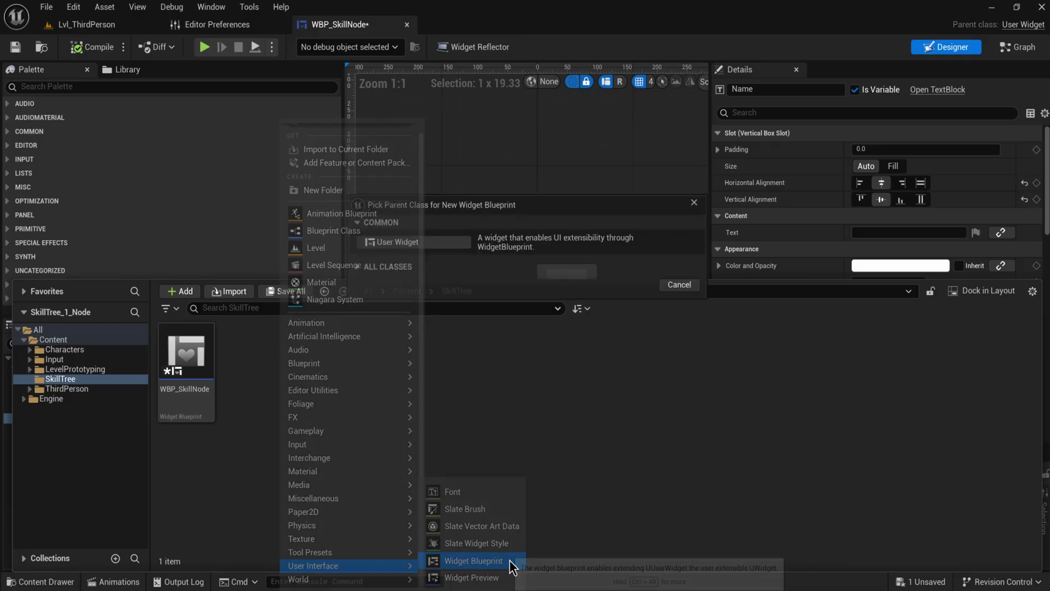
{"action": "left_click", "coordinate": [431, 246]}
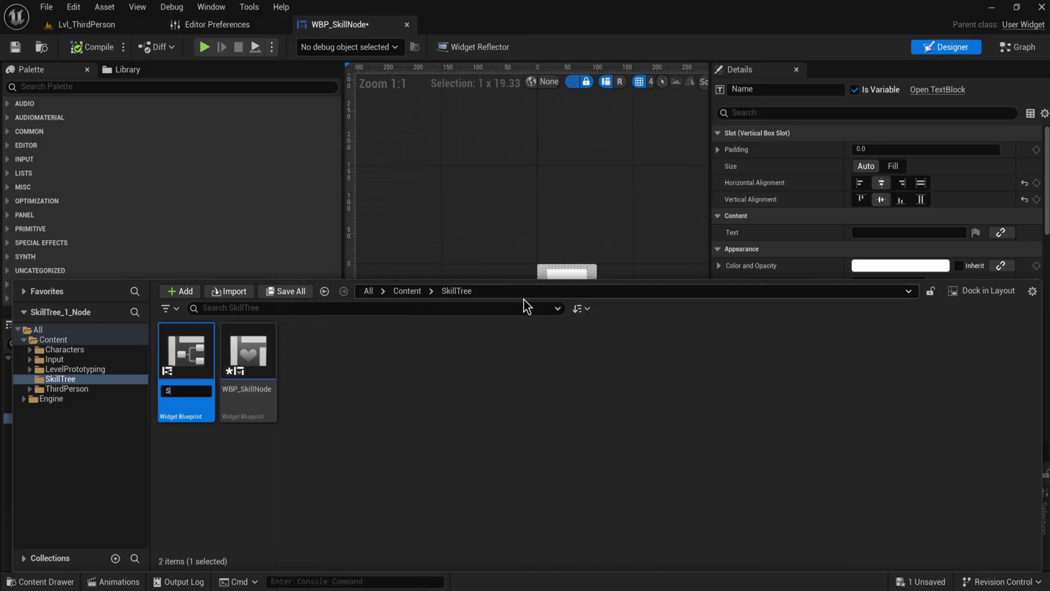
{"action": "type", "text": "SkillTree"}
{"action": "key", "text": "Home"}
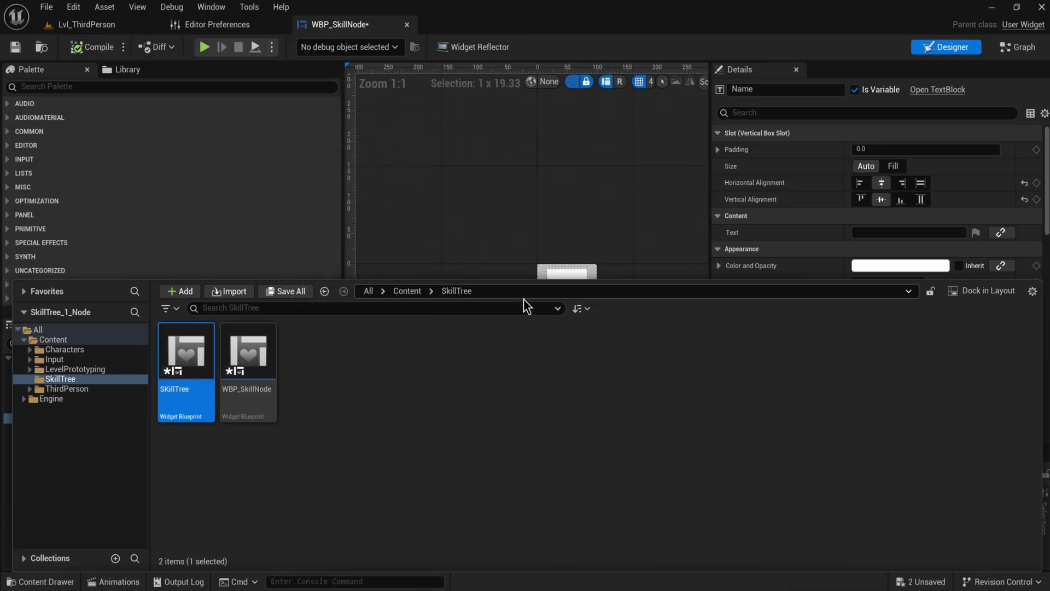
{"action": "type", "text": "W"}
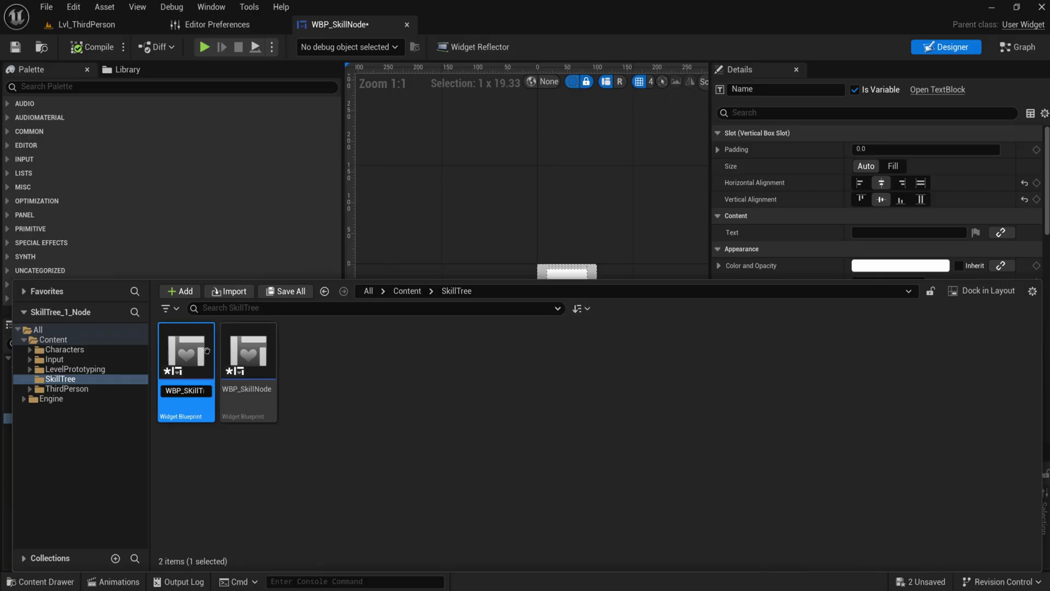
{"action": "type", "text": "BP_"}
{"action": "key", "text": "Return"}
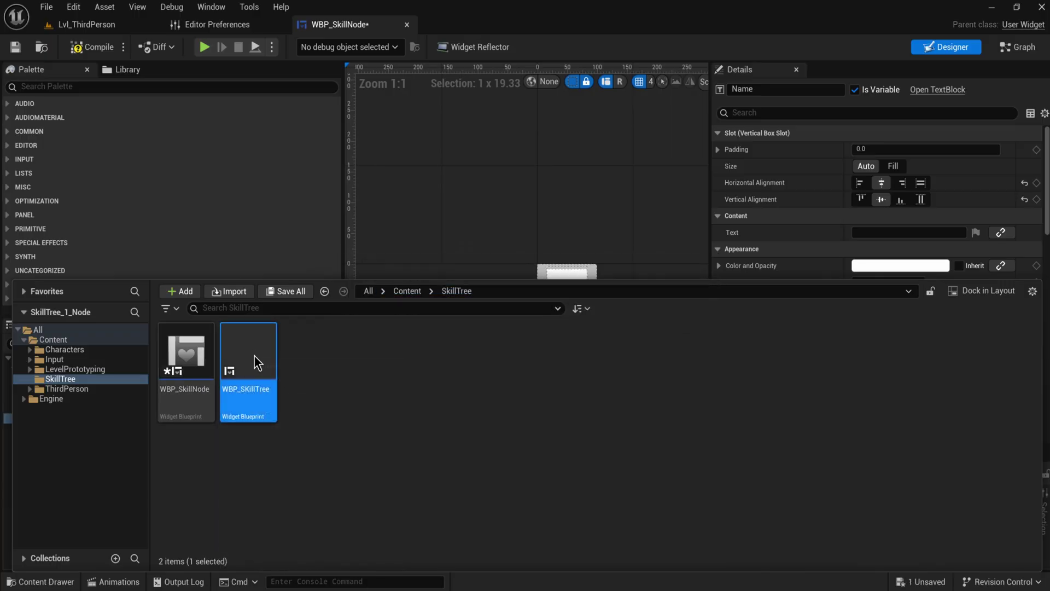
Step: Open WBP_SKillTree, add a Canvas Panel as its root widget, and compile
{"action": "double_click", "coordinate": [257, 362]}
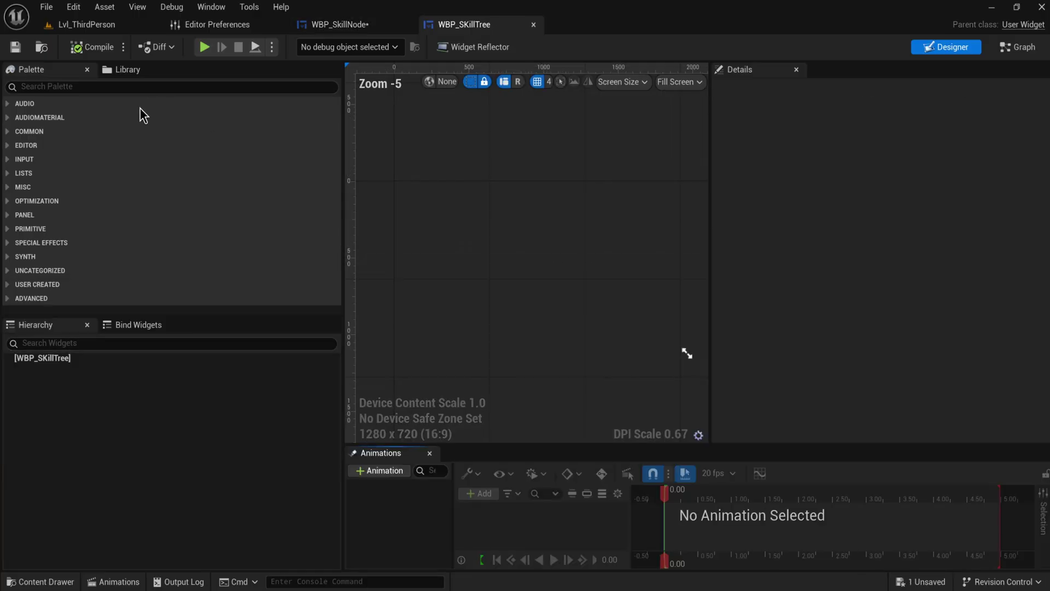
{"action": "left_click", "coordinate": [116, 87]}
{"action": "type", "text": "canva"}
{"action": "left_click_drag", "start_coordinate": [83, 122], "coordinate": [454, 258]}
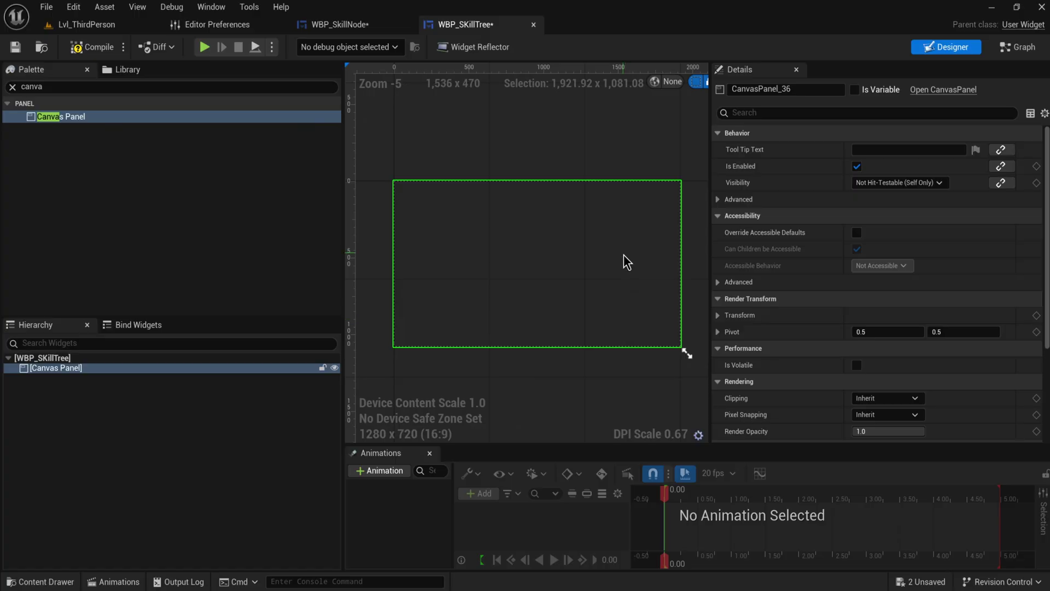
{"action": "left_click", "coordinate": [91, 47]}
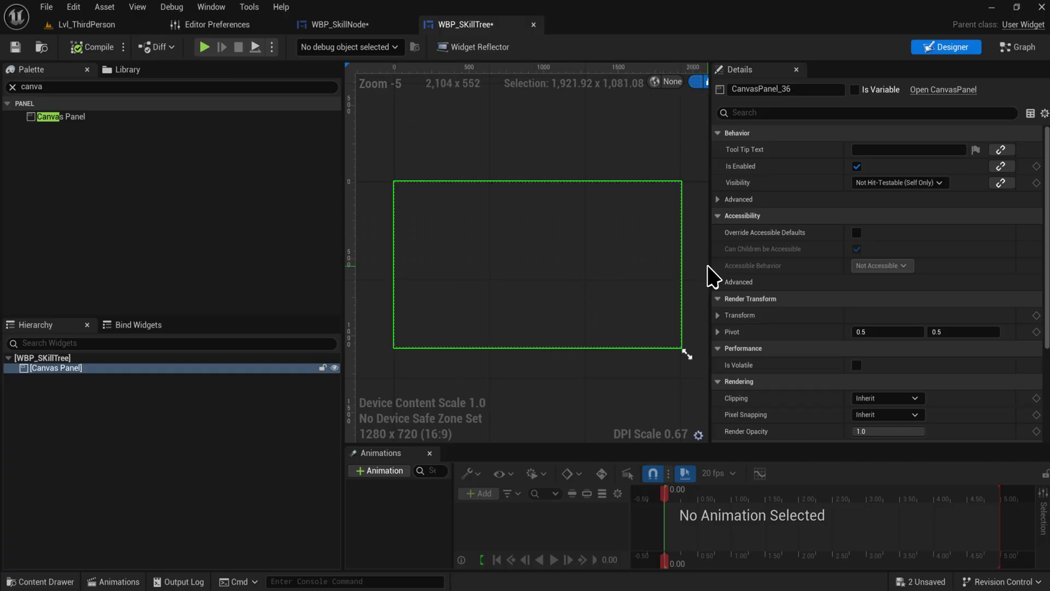
Step: Widen the design viewport and place a WBP Skill Node on the canvas at about X 404, Y 252
{"action": "left_click_drag", "start_coordinate": [711, 276], "coordinate": [772, 268]}
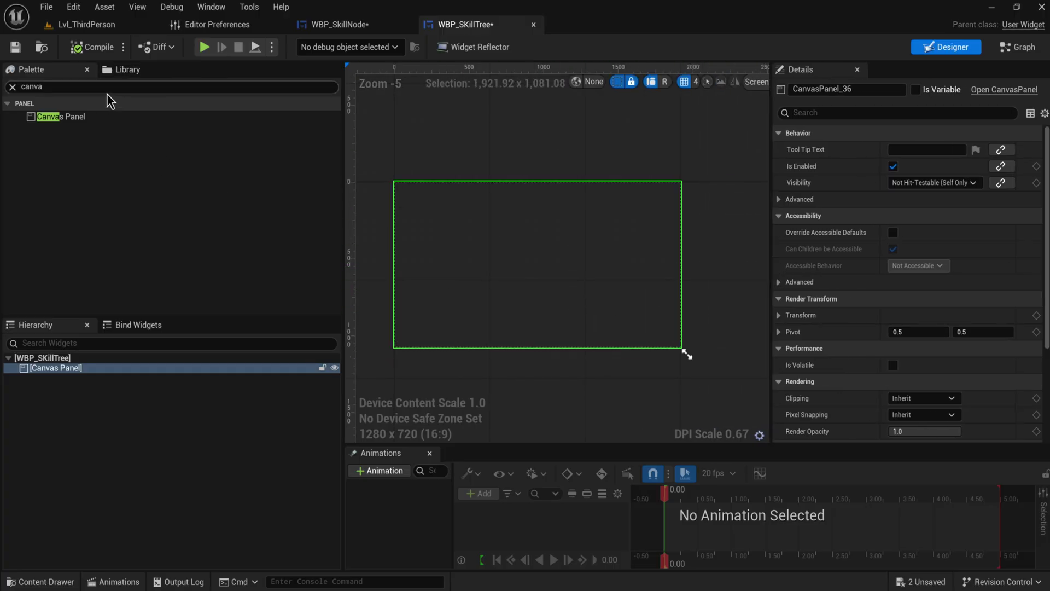
{"action": "left_click_drag", "start_coordinate": [46, 87], "coordinate": [3, 92]}
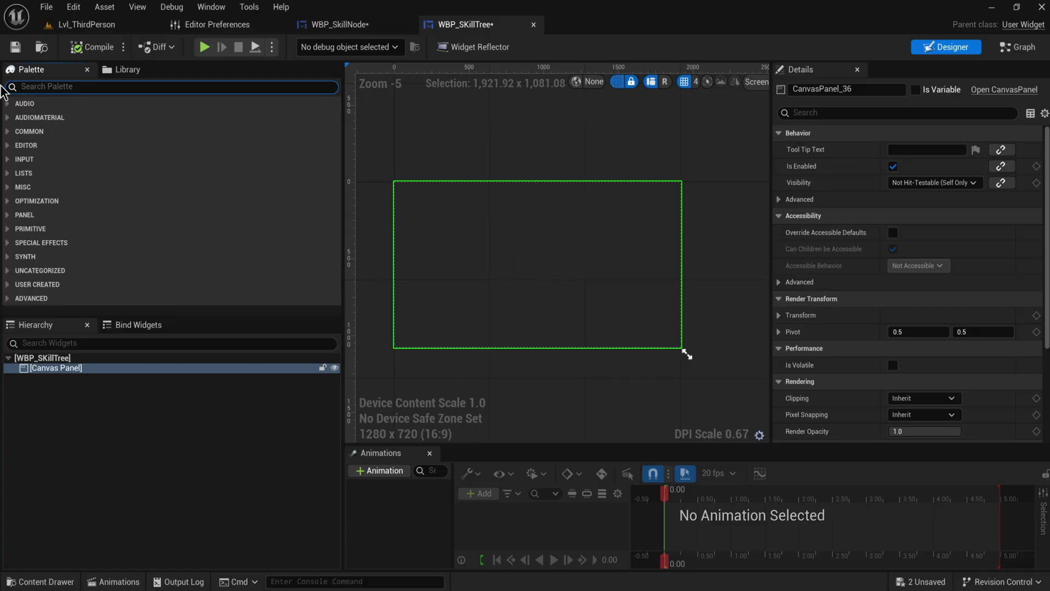
{"action": "type", "text": "wbp"}
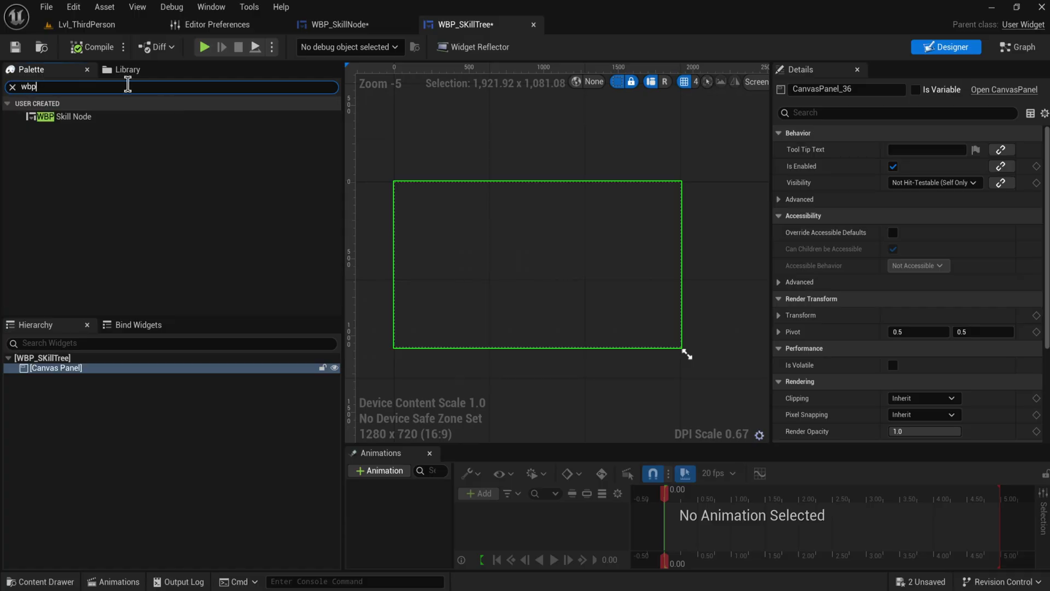
{"action": "left_click_drag", "start_coordinate": [61, 117], "coordinate": [458, 223]}
{"action": "scroll", "coordinate": [454, 218], "scroll_direction": "up", "scroll_amount": 3}
{"action": "right_click_drag", "start_coordinate": [452, 226], "coordinate": [583, 234]}
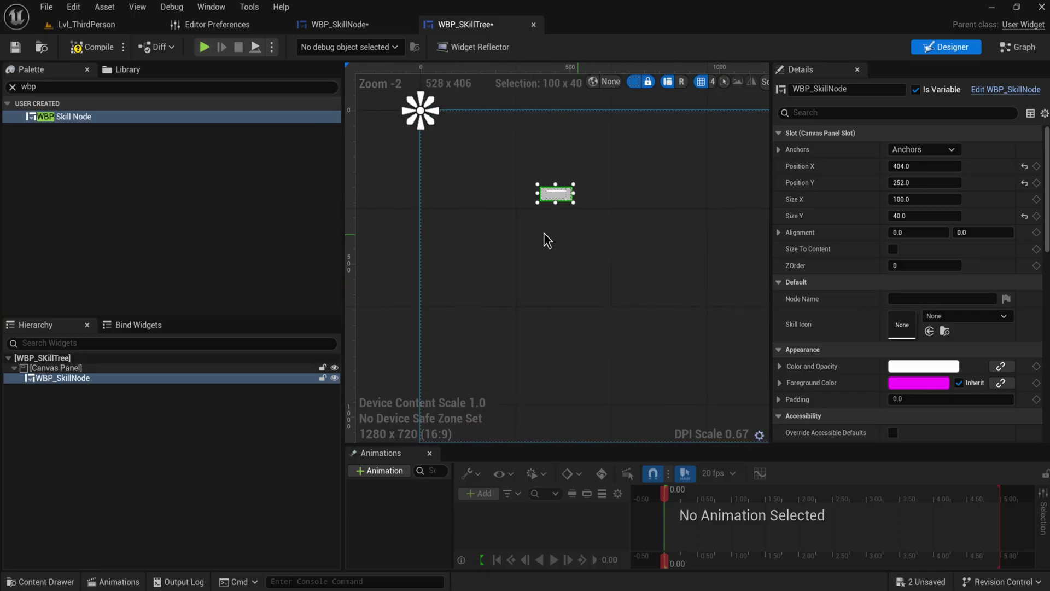
Step: Stretch the skill node to about 286 by 208, enable Size To Content, and move it to about X 588, Y 304
{"action": "left_click_drag", "start_coordinate": [574, 203], "coordinate": [628, 253]}
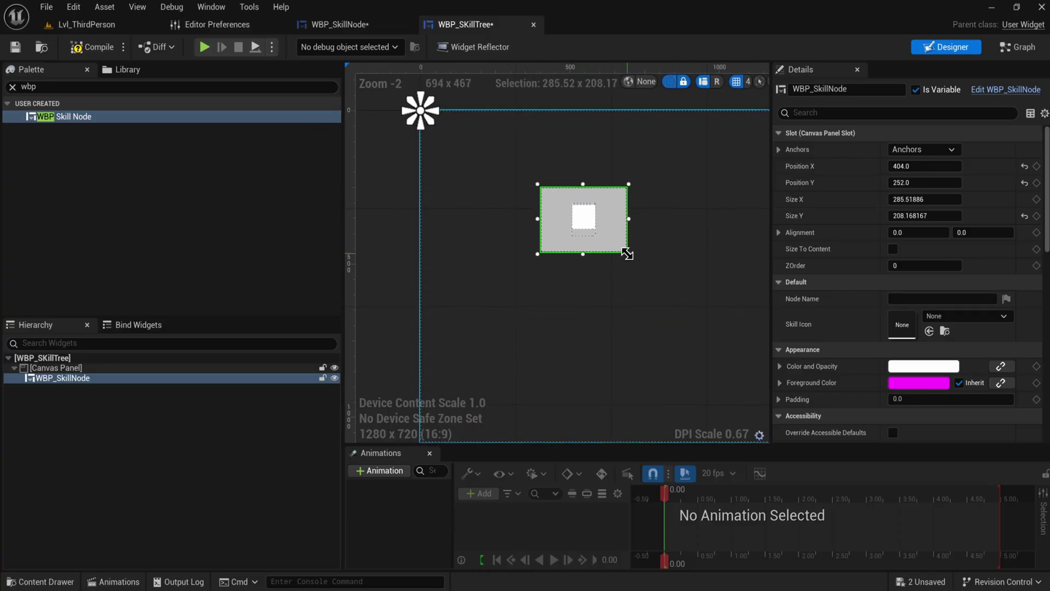
{"action": "left_click", "coordinate": [893, 248]}
{"action": "scroll", "coordinate": [569, 213], "scroll_direction": "up", "scroll_amount": 2}
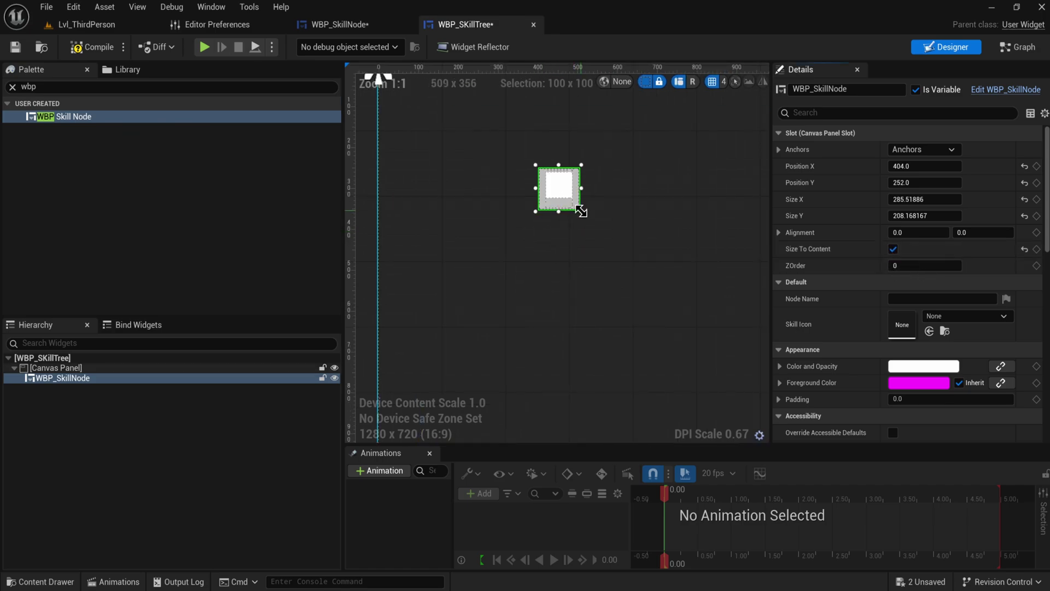
{"action": "left_click_drag", "start_coordinate": [572, 203], "coordinate": [647, 216]}
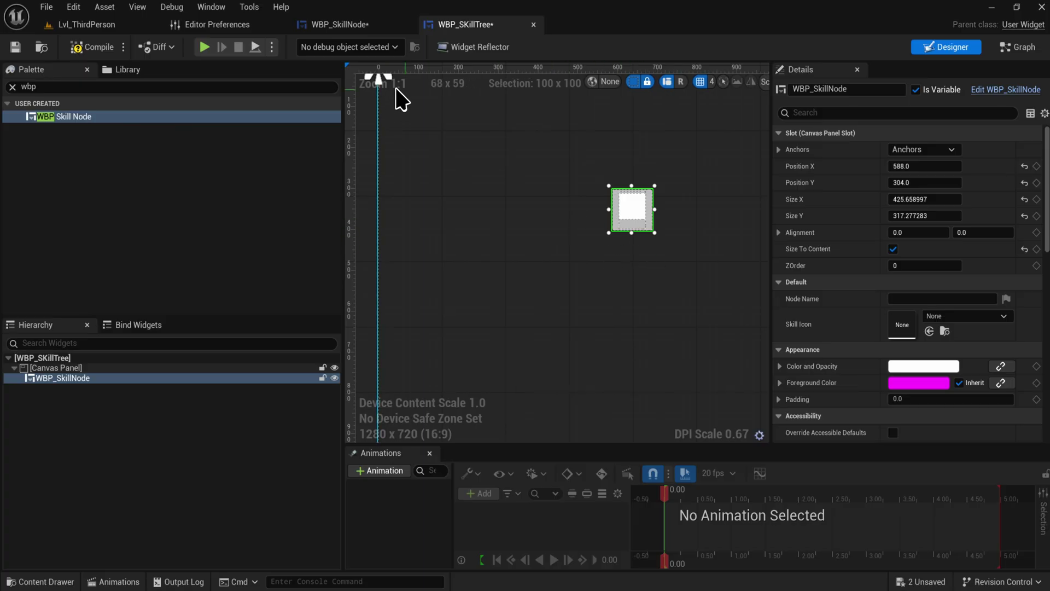
Step: In WBP_SkillNode, set the root Size Box's width and height overrides to 200, and check the node's size in WBP_SKillTree
{"action": "left_click", "coordinate": [361, 22]}
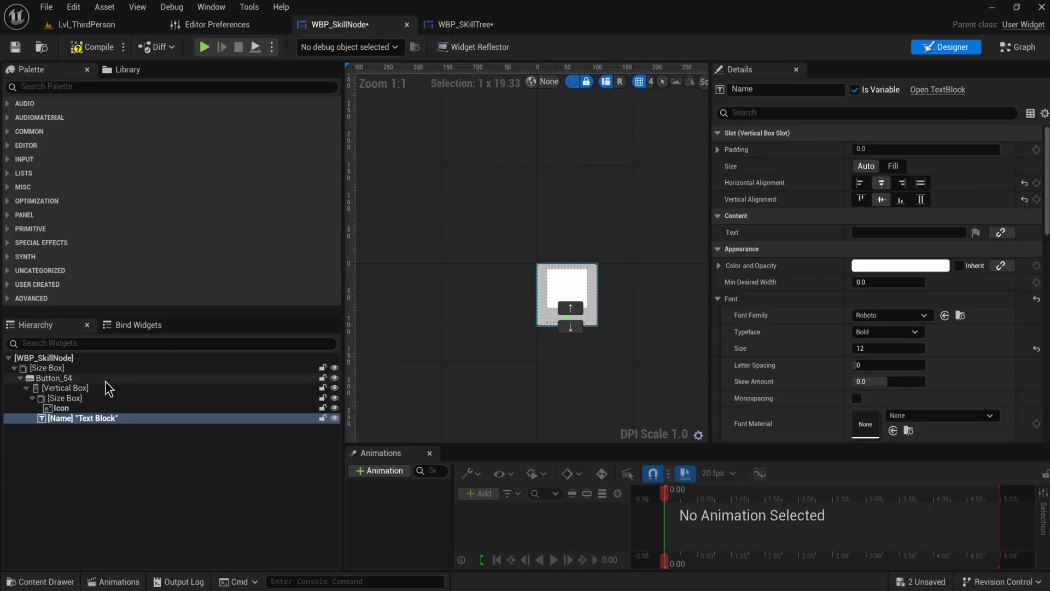
{"action": "left_click", "coordinate": [82, 368]}
{"action": "left_click", "coordinate": [892, 149]}
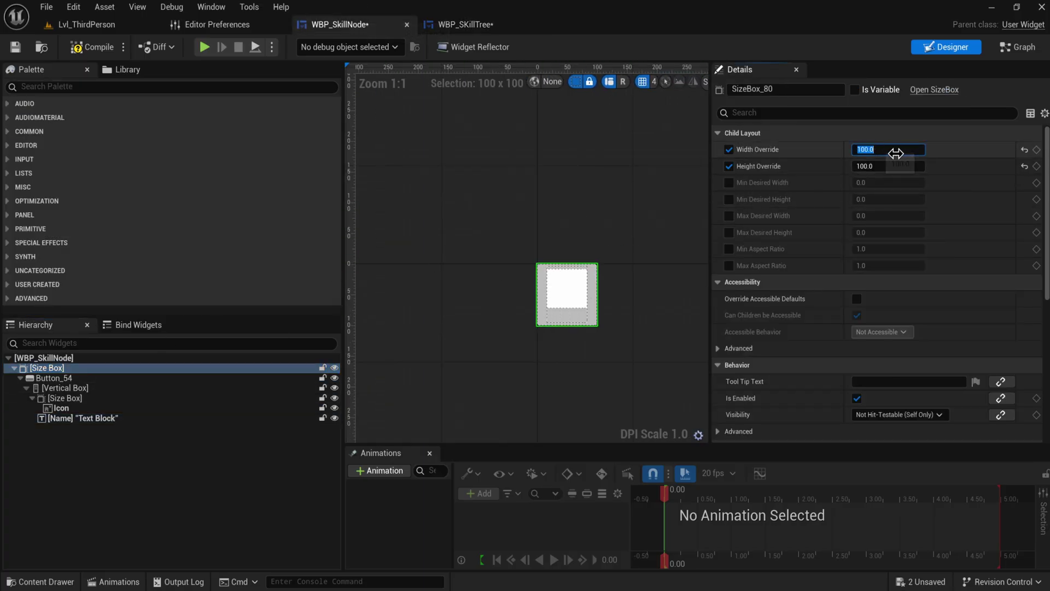
{"action": "type", "text": "200"}
{"action": "key", "text": "Return"}
{"action": "left_click", "coordinate": [903, 166]}
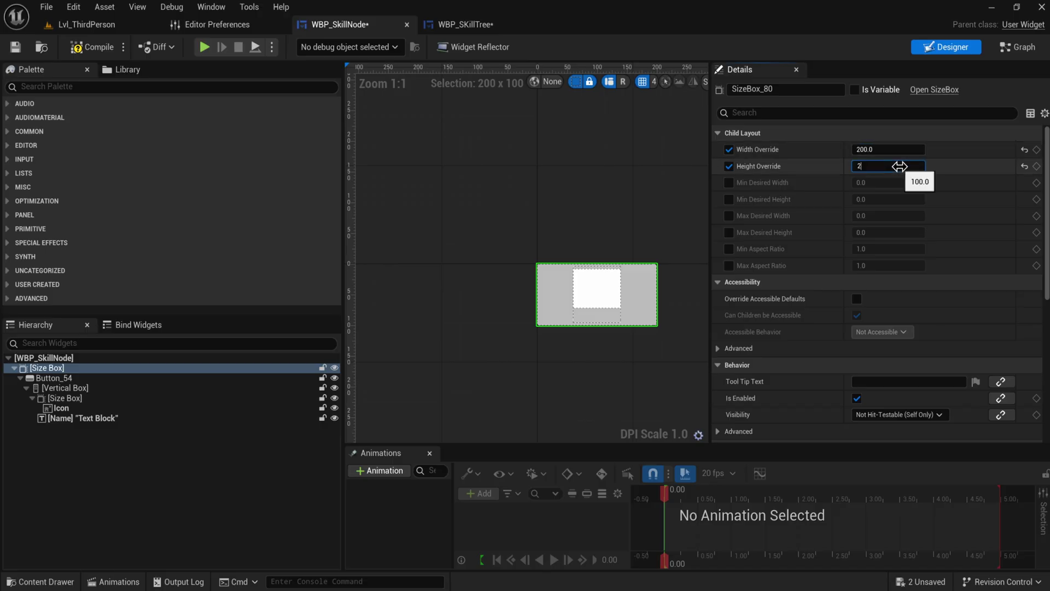
{"action": "type", "text": "200"}
{"action": "key", "text": "Return"}
{"action": "left_click", "coordinate": [481, 24]}
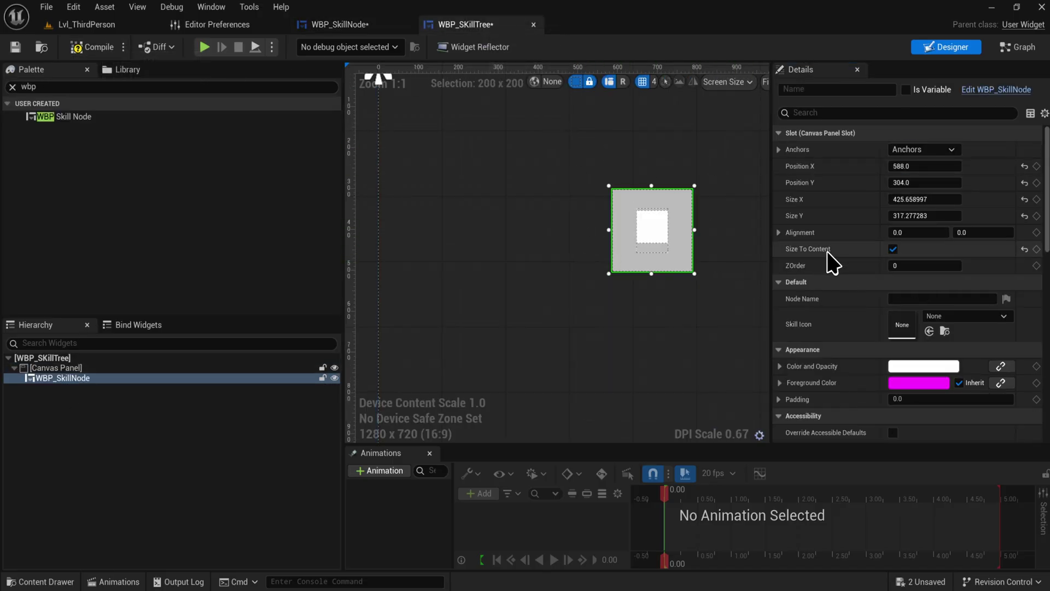
Step: Set the width and height overrides of WBP_SkillNode's root Size Box back to 100
{"action": "left_click", "coordinate": [339, 24]}
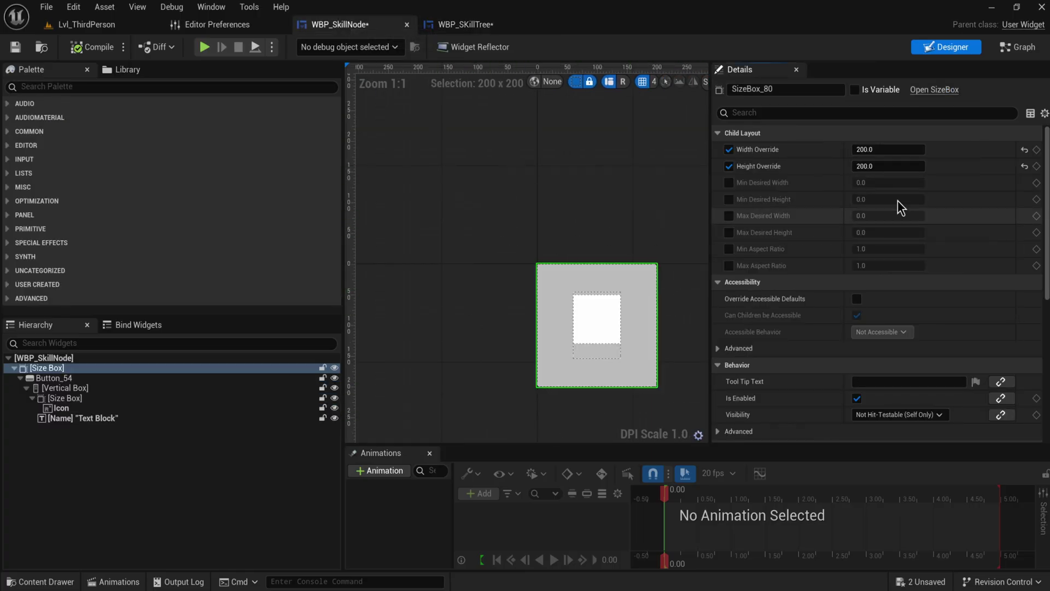
{"action": "left_click", "coordinate": [887, 149]}
{"action": "type", "text": "100"}
{"action": "key", "text": "Tab"}
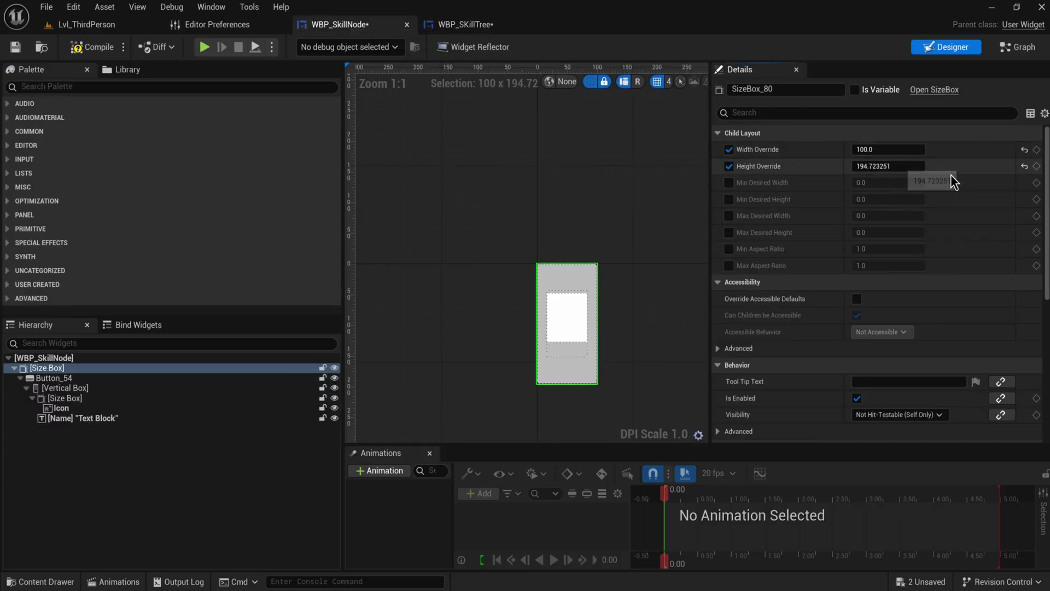
{"action": "type", "text": "100"}
{"action": "key", "text": "Return"}
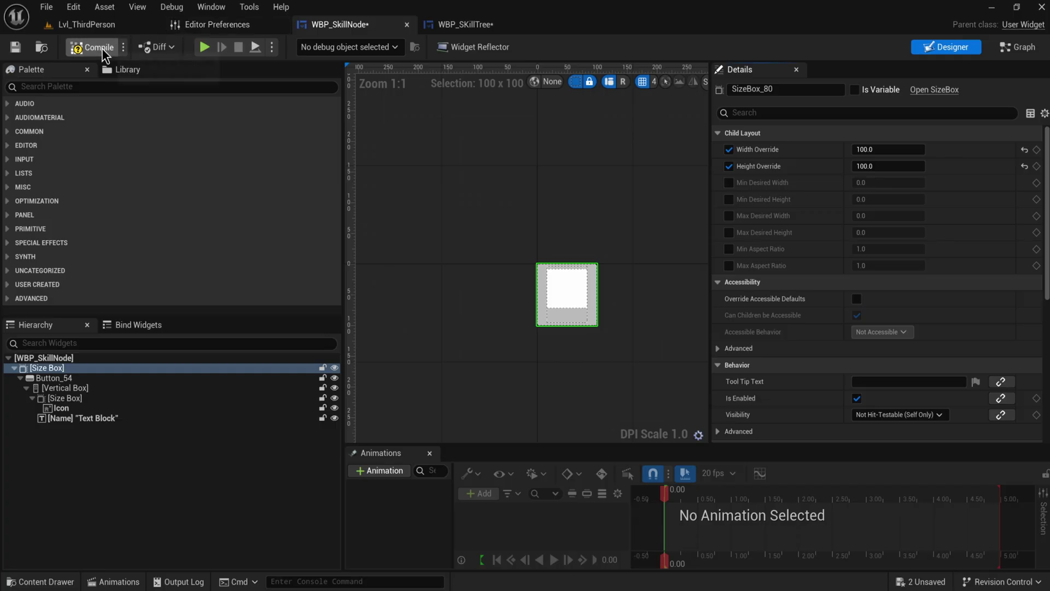
Step: In WBP_SKillTree, disable Size To Content on the skill node and resize it to about 307 by 228
{"action": "left_click", "coordinate": [465, 24]}
{"action": "left_click", "coordinate": [893, 250]}
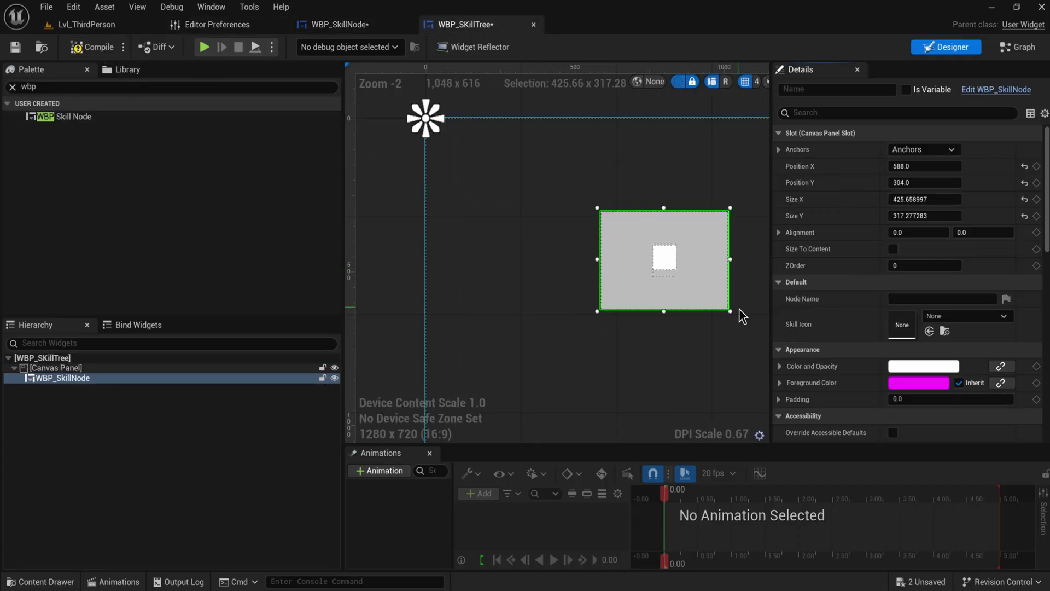
{"action": "left_click_drag", "start_coordinate": [725, 306], "coordinate": [694, 284]}
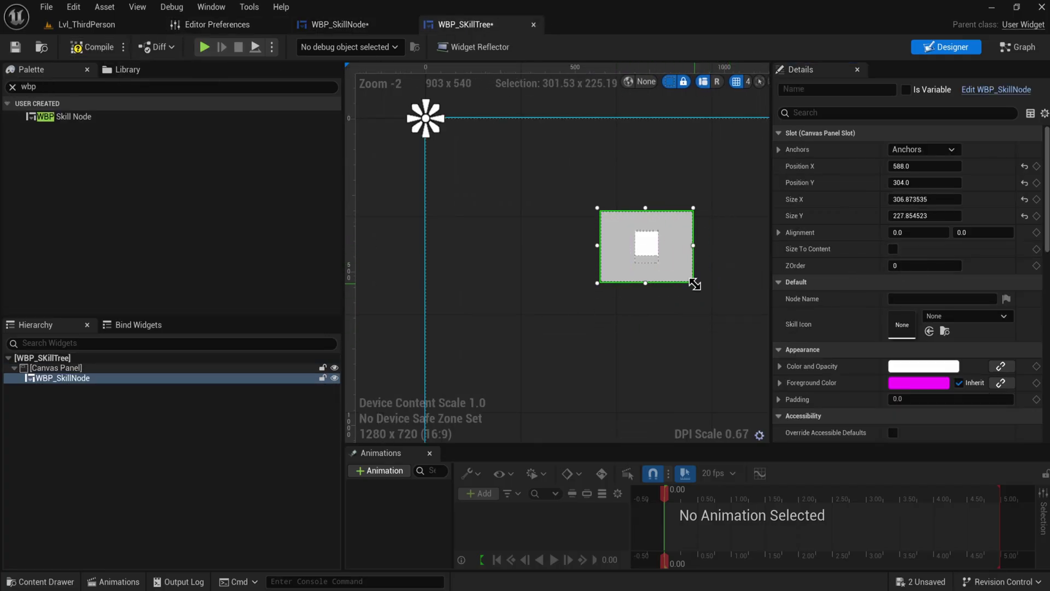
Step: Enable Size To Content on the skill node and move it to about X 728, Y 392
{"action": "left_click", "coordinate": [893, 249]}
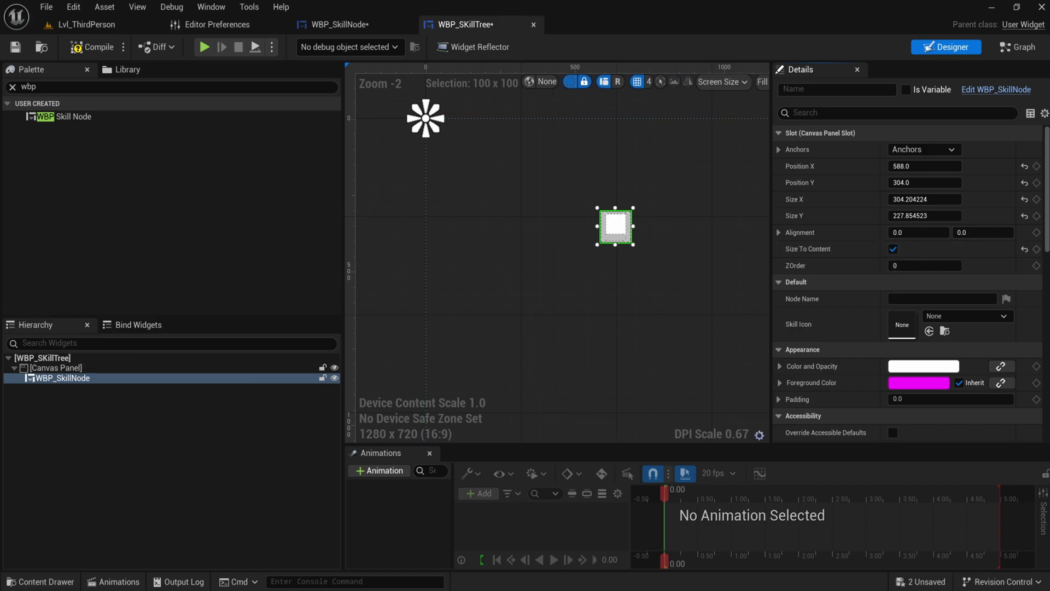
{"action": "scroll", "coordinate": [551, 352], "scroll_direction": "down", "scroll_amount": 1}
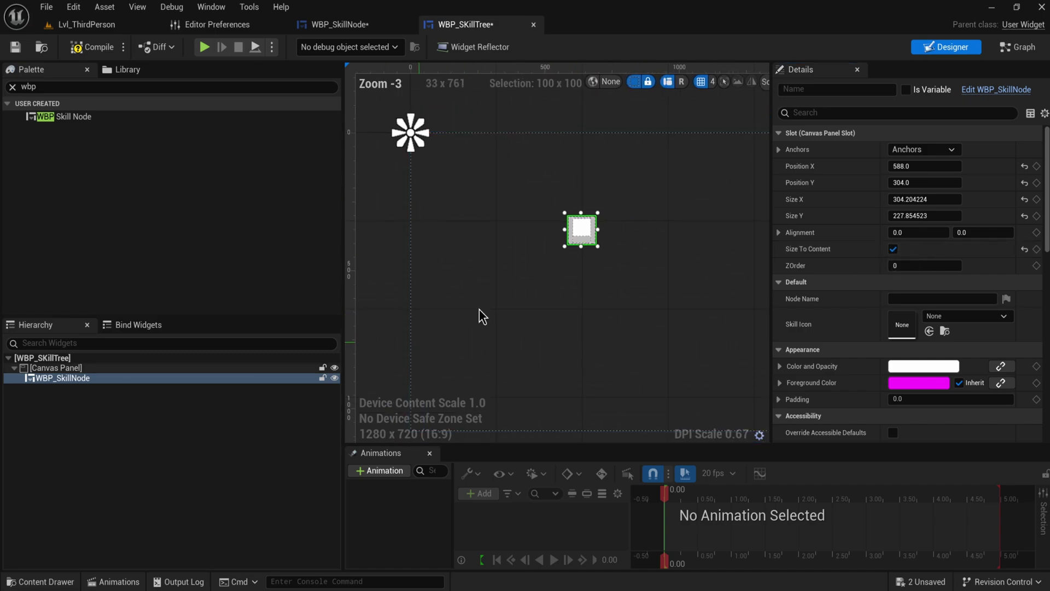
{"action": "left_click_drag", "start_coordinate": [583, 233], "coordinate": [621, 257]}
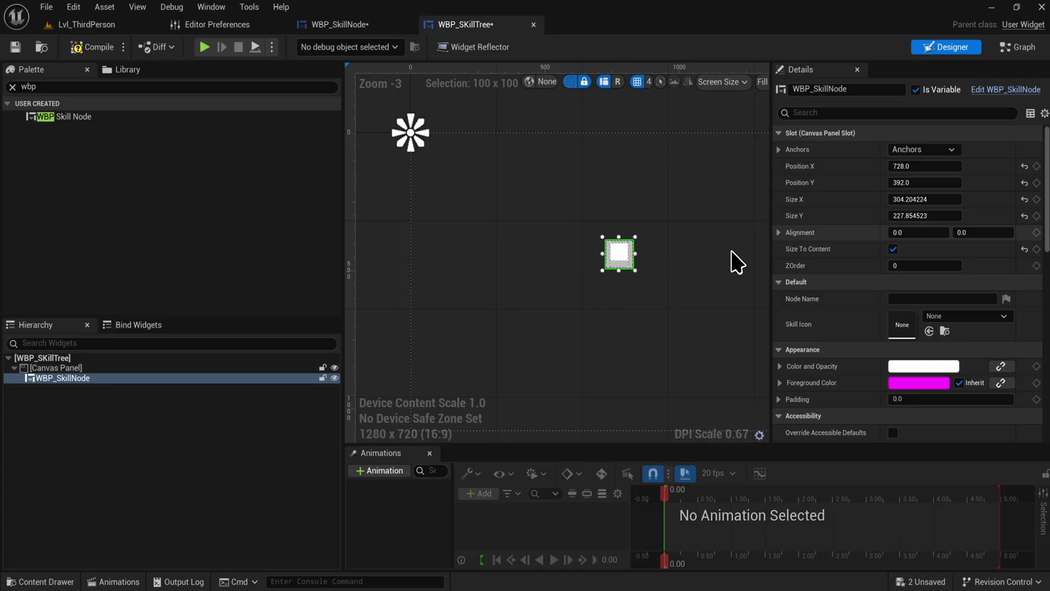
{"action": "right_click_drag", "start_coordinate": [638, 321], "coordinate": [583, 299]}
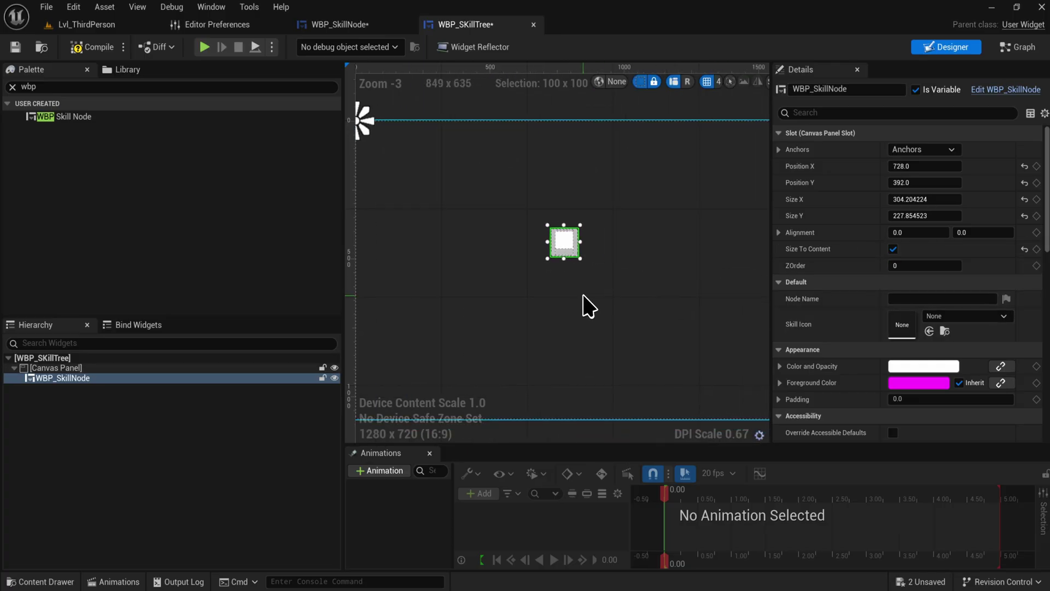
{"action": "scroll", "coordinate": [589, 306], "scroll_direction": "down", "scroll_amount": 2}
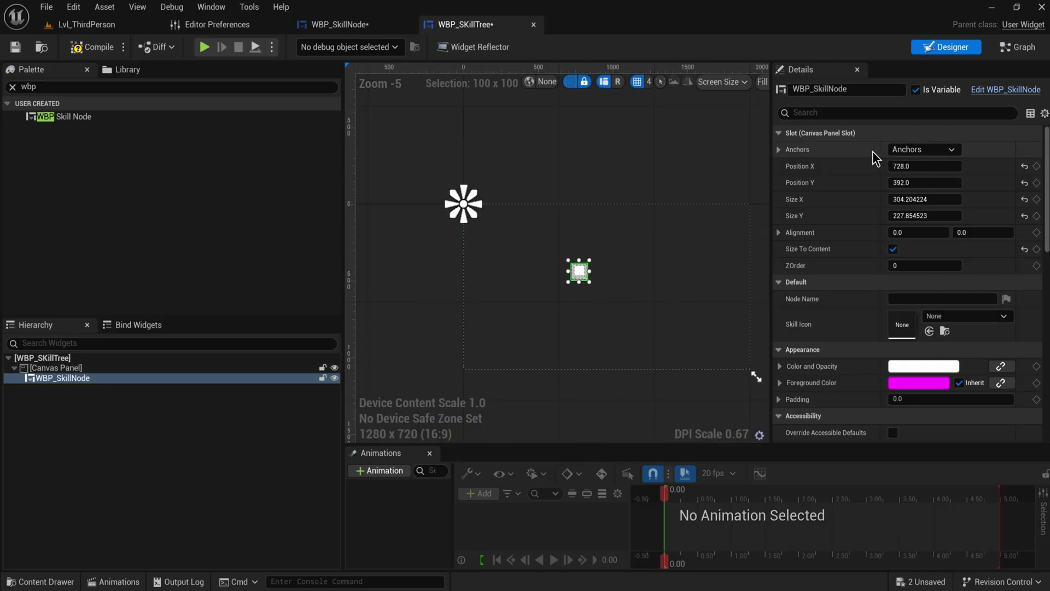
Step: Anchor the skill node to the canvas centre and move it to about X -313, Y -93
{"action": "left_click", "coordinate": [921, 149]}
{"action": "left_click", "coordinate": [950, 222]}
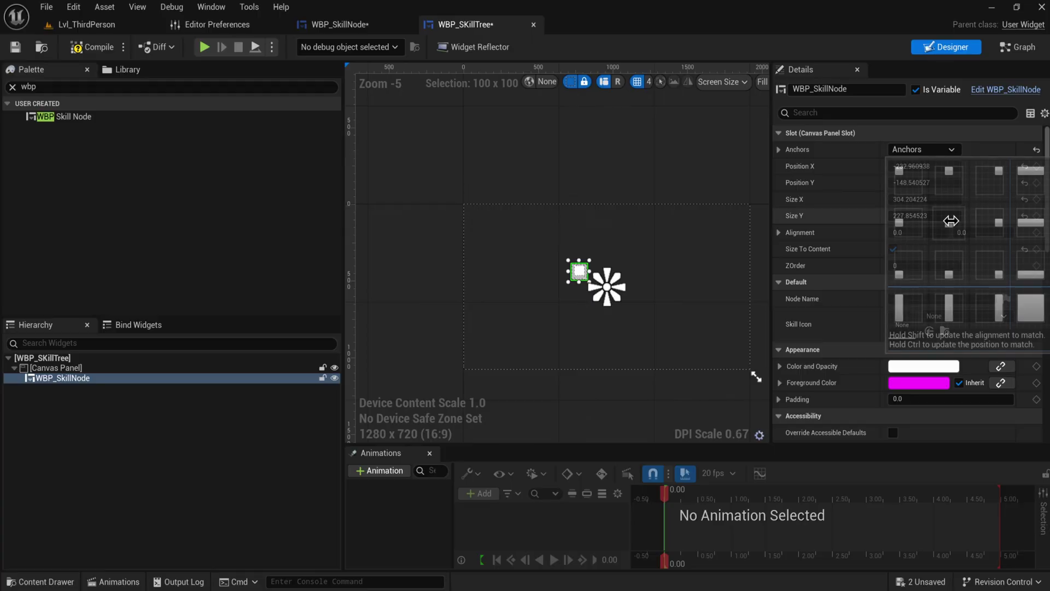
{"action": "scroll", "coordinate": [650, 291], "scroll_direction": "up", "scroll_amount": 2}
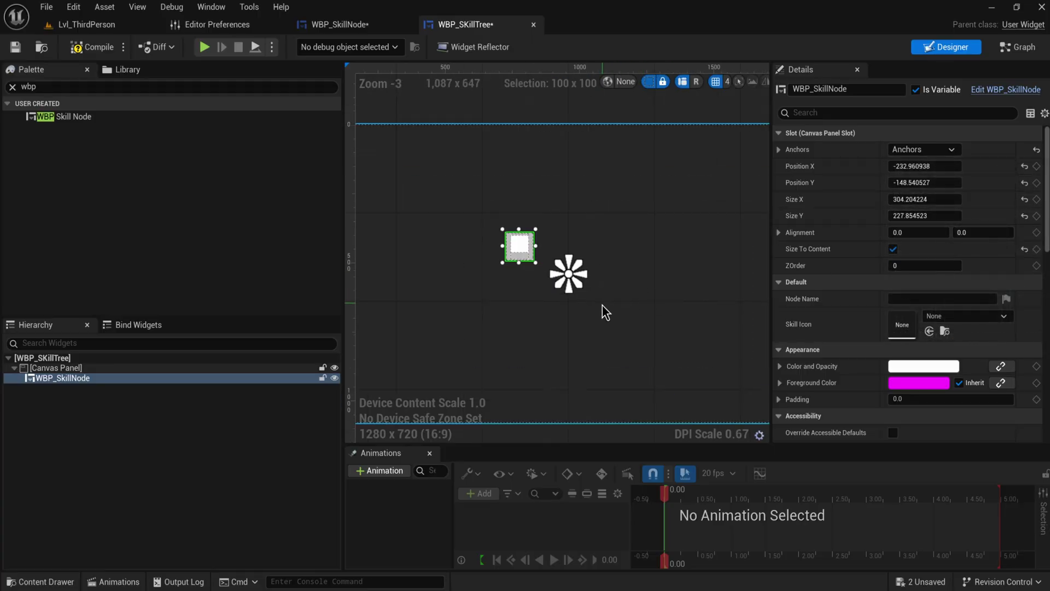
{"action": "scroll", "coordinate": [584, 316], "scroll_direction": "down", "scroll_amount": 1}
Step: Duplicate the skill node and place the copy up and right of the anchor, at about X 183, Y -201
{"action": "left_click", "coordinate": [132, 386]}
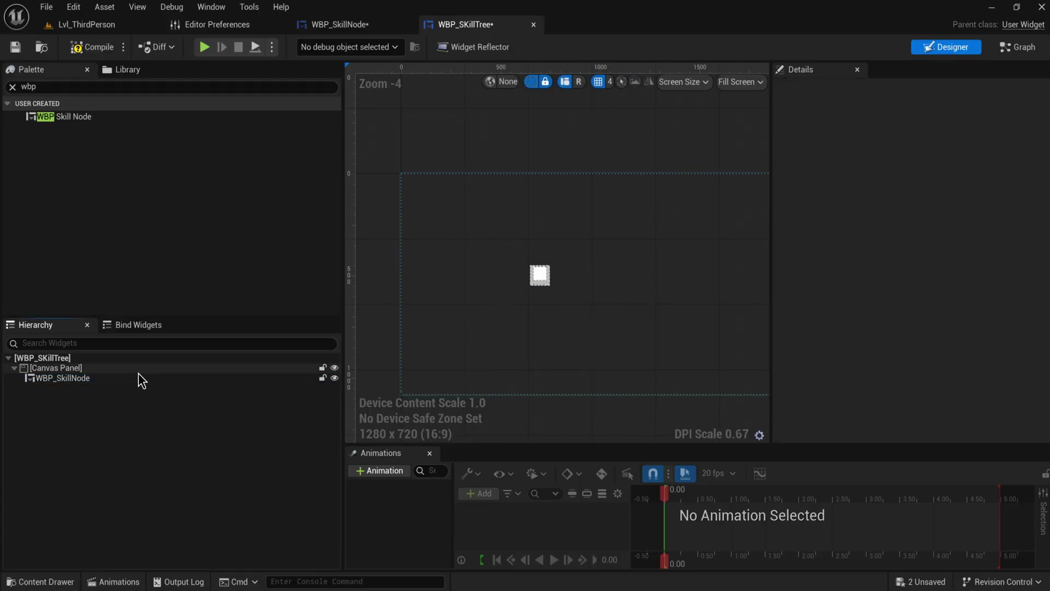
{"action": "left_click", "coordinate": [138, 378]}
{"action": "scroll", "coordinate": [529, 298], "scroll_direction": "up", "scroll_amount": 3}
{"action": "key", "text": "ctrl+v"}
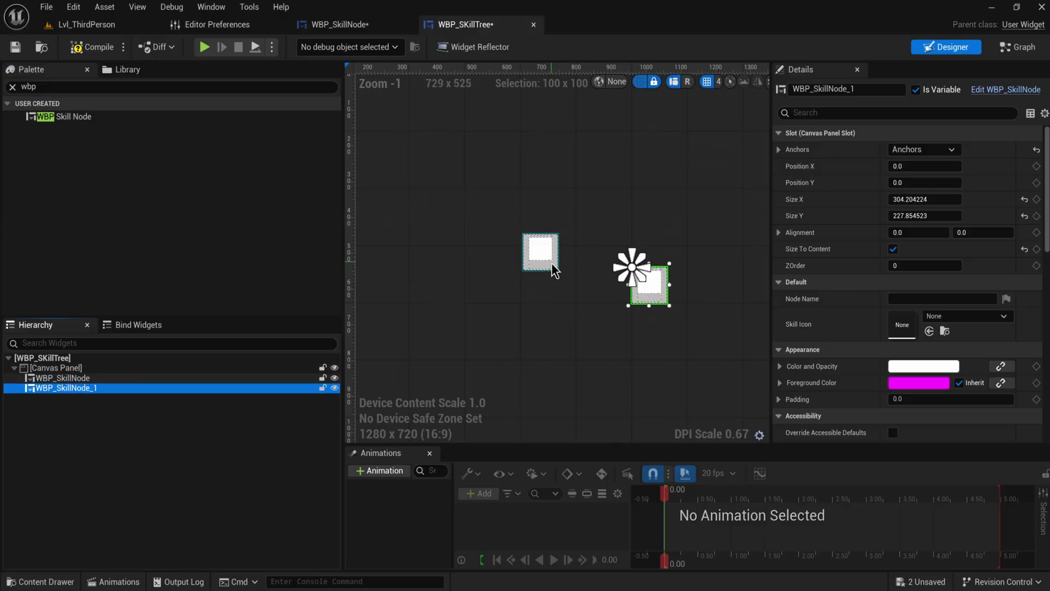
{"action": "left_click_drag", "start_coordinate": [646, 288], "coordinate": [720, 219]}
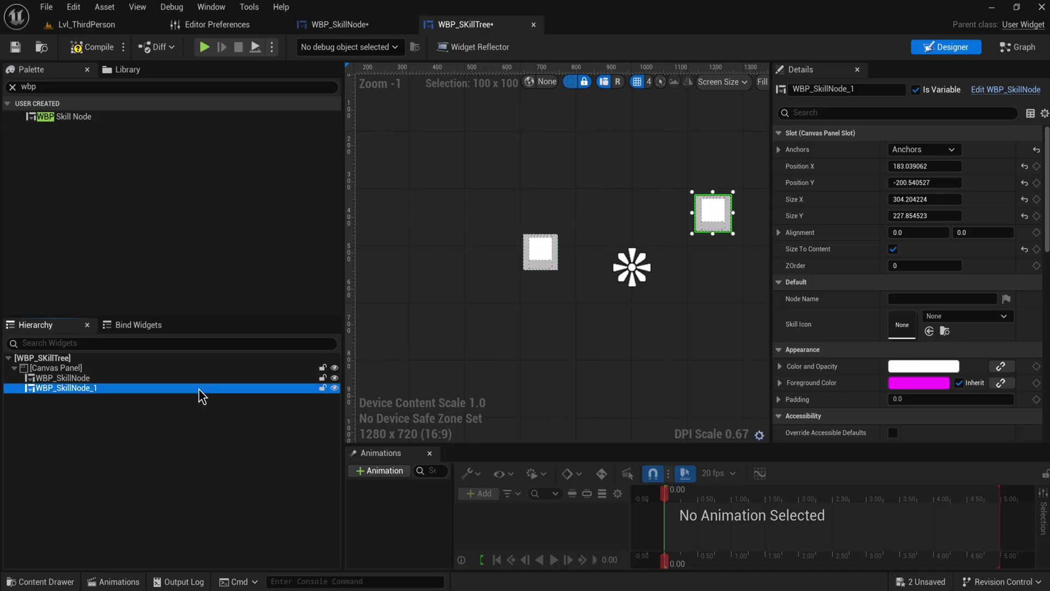
Step: Paste a third skill node and place it below the anchor at about X 63, Y 155
{"action": "key", "text": "ctrl+v"}
{"action": "left_click_drag", "start_coordinate": [645, 290], "coordinate": [671, 343]}
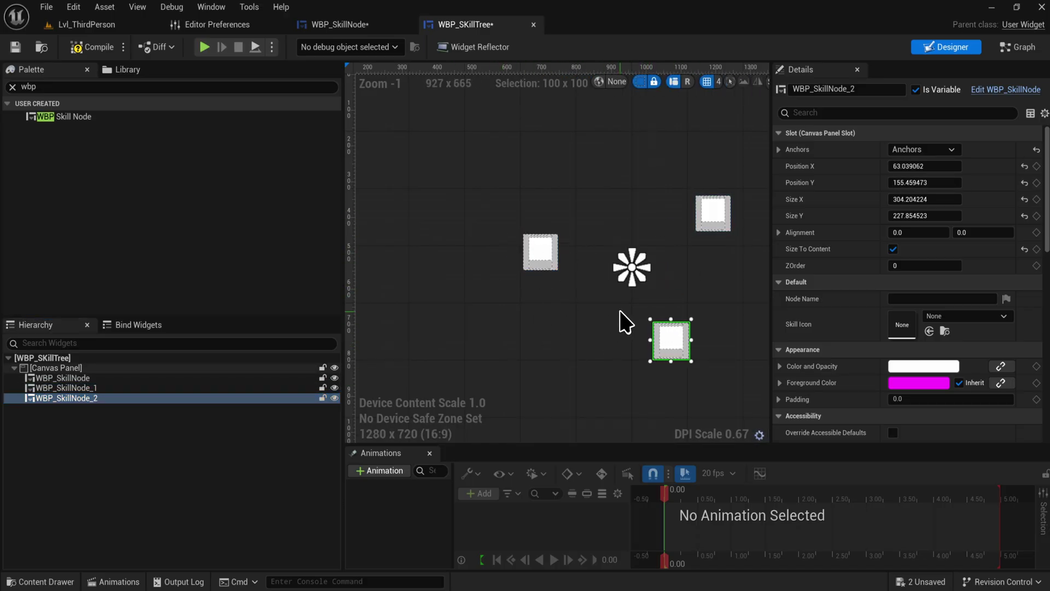
{"action": "scroll", "coordinate": [383, 246], "scroll_direction": "down", "scroll_amount": 7}
{"action": "scroll", "coordinate": [537, 284], "scroll_direction": "up", "scroll_amount": 6}
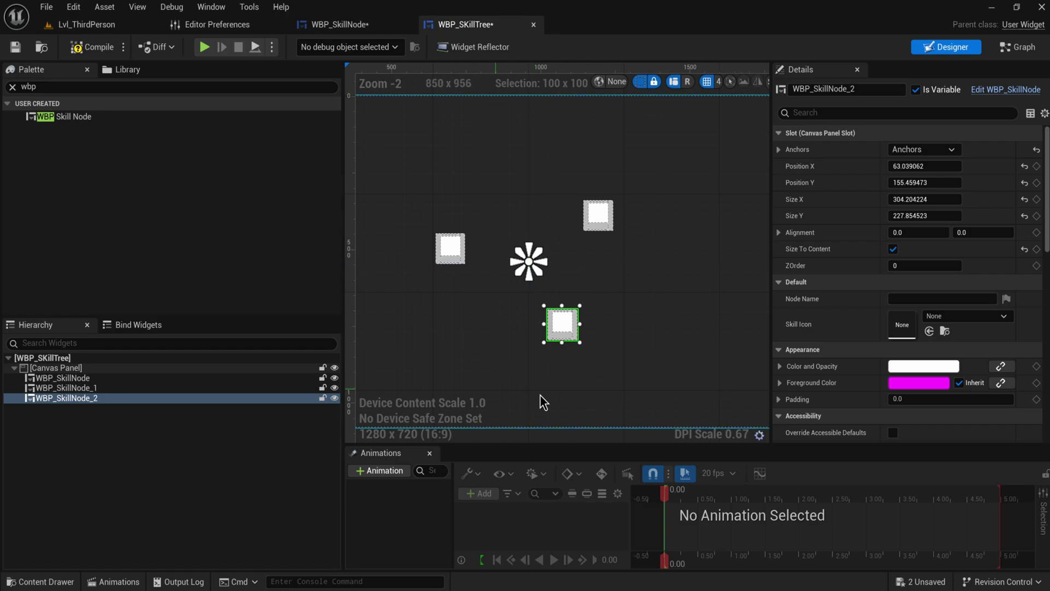
Step: Set the first skill node's Node Name to "node 1" and its Skill Icon to Ai_Spawnpoint
{"action": "left_click", "coordinate": [453, 252]}
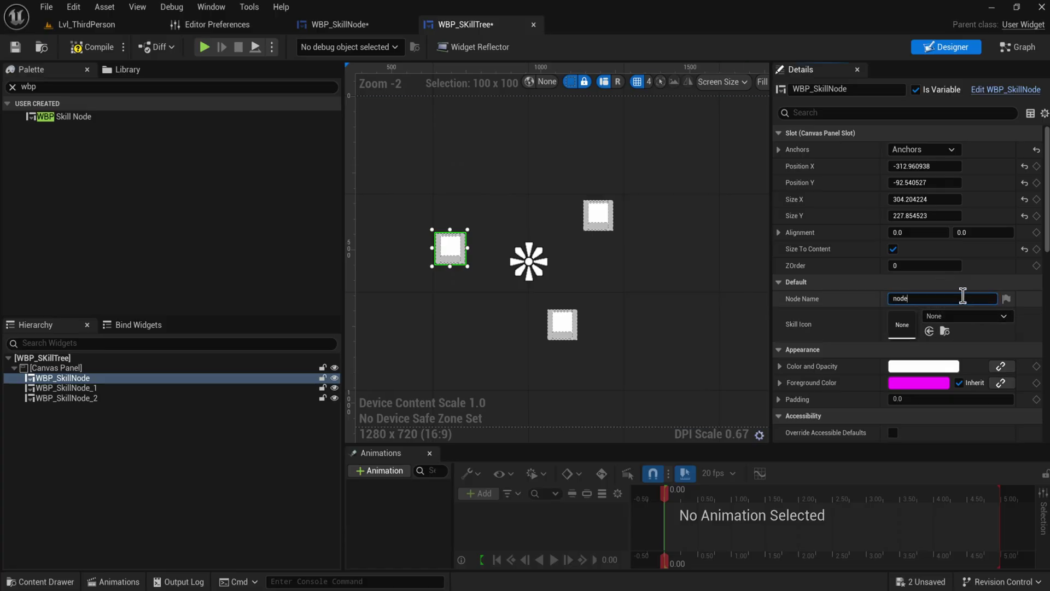
{"action": "left_click", "coordinate": [592, 284]}
{"action": "scroll", "coordinate": [504, 253], "scroll_direction": "up", "scroll_amount": 4}
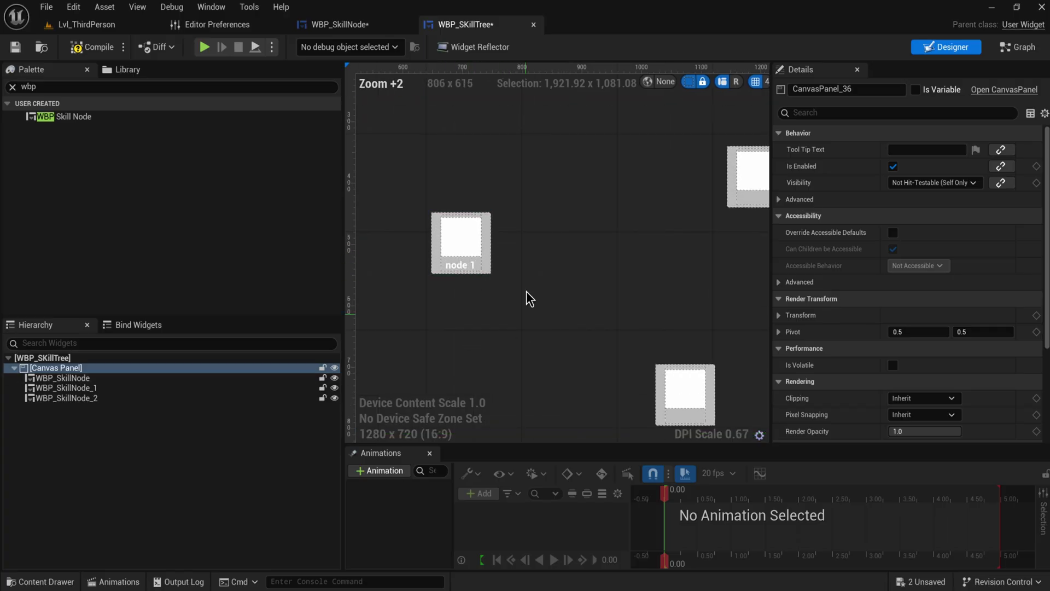
{"action": "left_click", "coordinate": [472, 257]}
{"action": "left_click", "coordinate": [963, 316]}
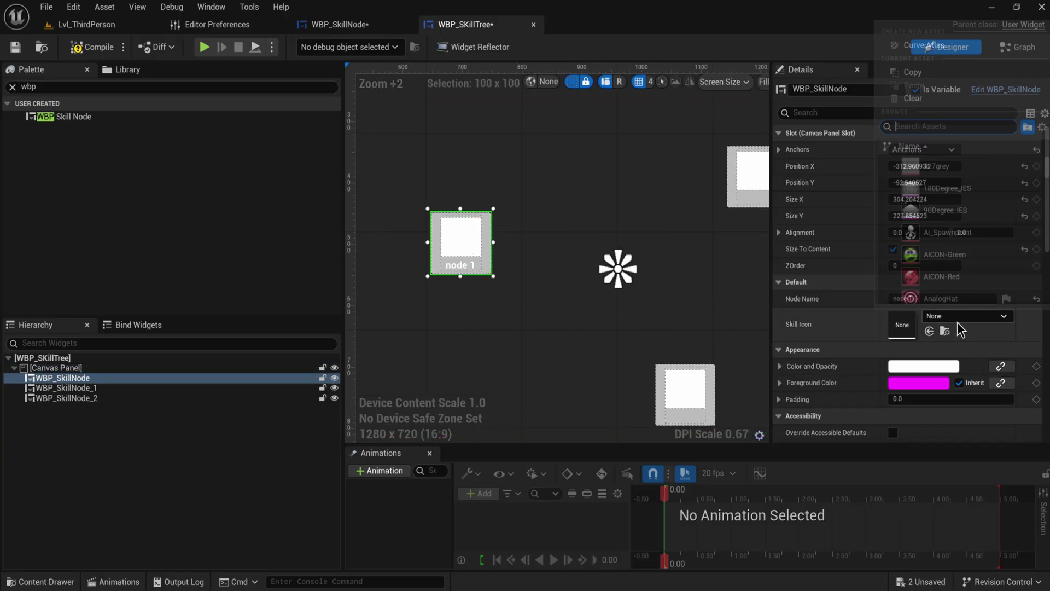
{"action": "left_click", "coordinate": [967, 232]}
Step: Set the second skill node's Node Name to "node 2" and its Skill Icon to AICON-Green
{"action": "left_click", "coordinate": [737, 184]}
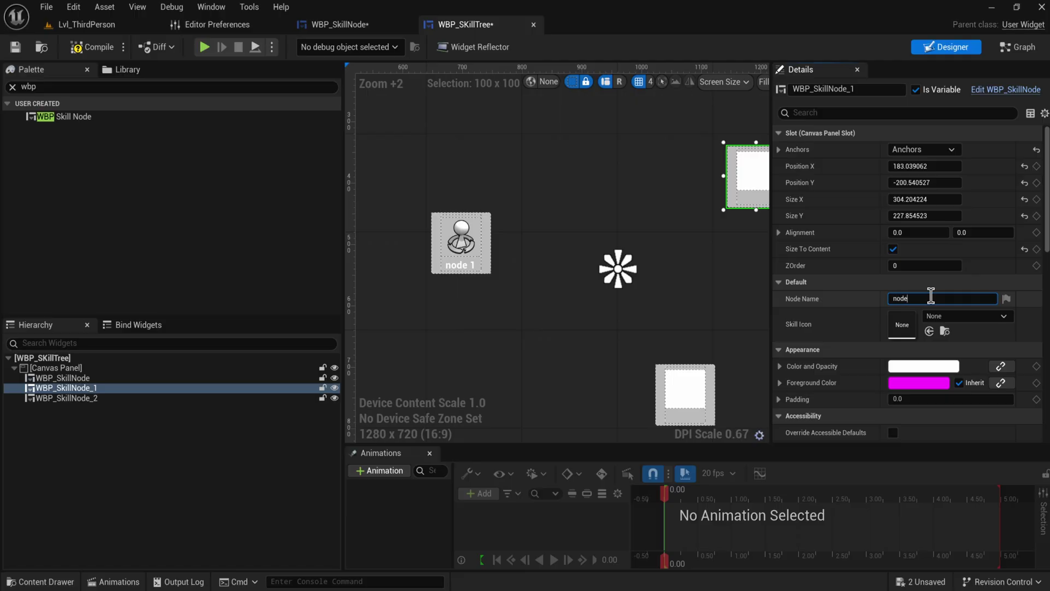
{"action": "left_click", "coordinate": [938, 317]}
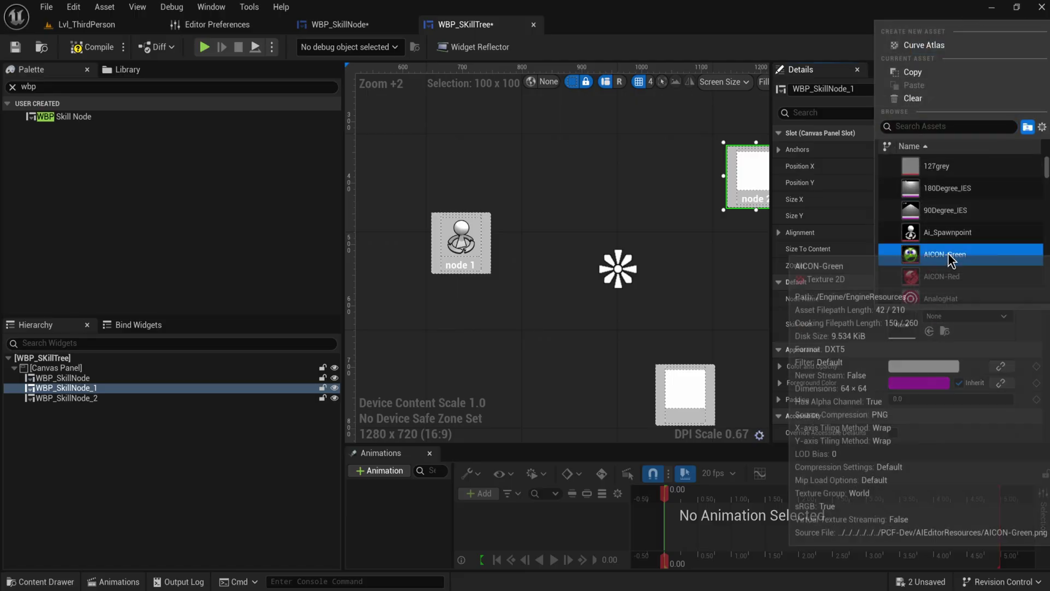
{"action": "left_click", "coordinate": [886, 258]}
{"action": "scroll", "coordinate": [592, 303], "scroll_direction": "down", "scroll_amount": 2}
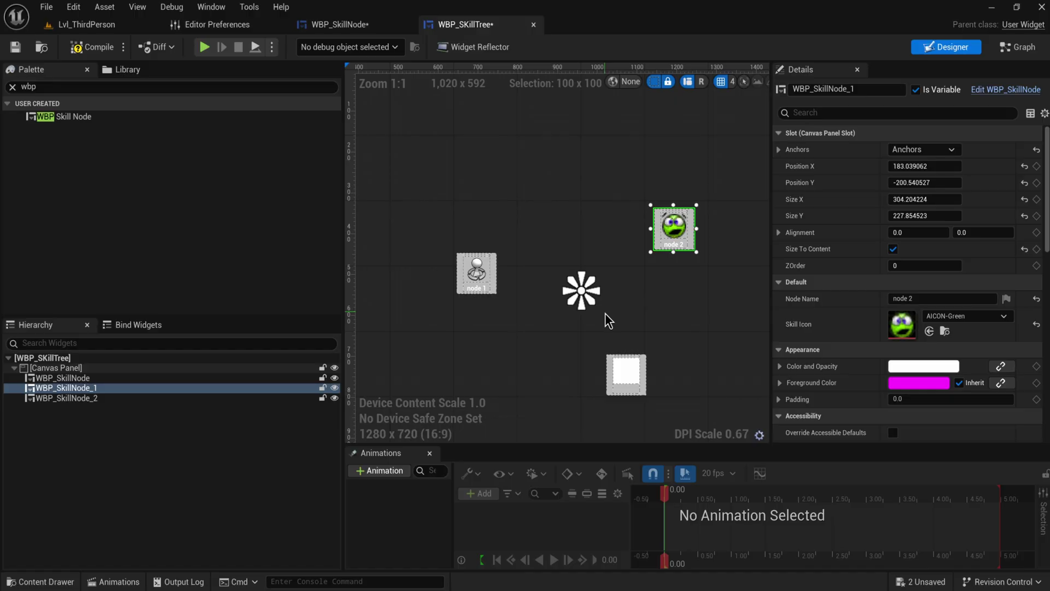
{"action": "left_click", "coordinate": [85, 47]}
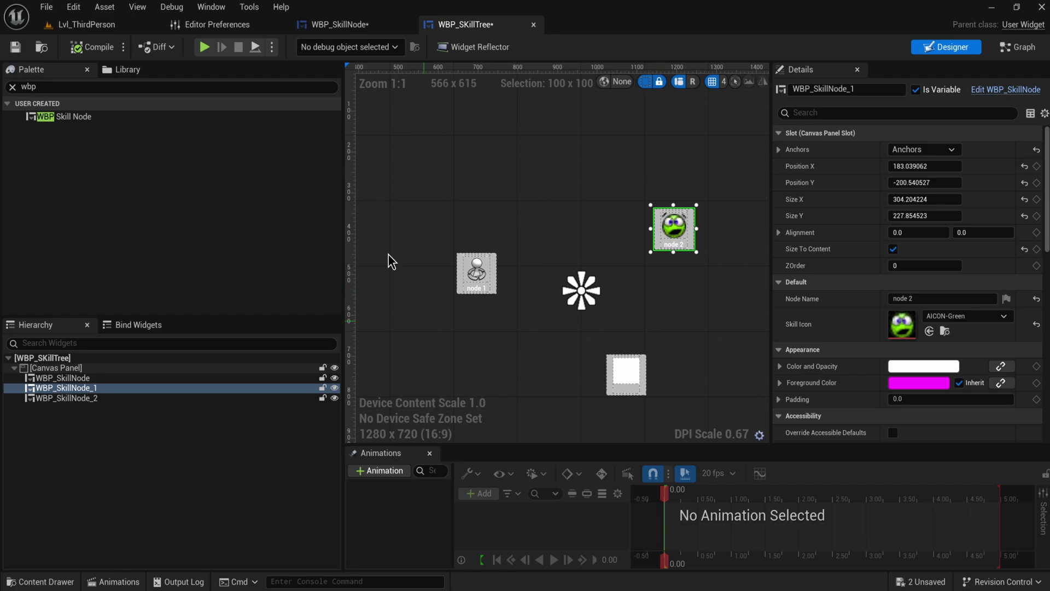
Step: From the level editor, open the BP_ThirdPersonCharacter blueprint in Content/ThirdPerson/Blueprints
{"action": "left_click", "coordinate": [107, 26]}
{"action": "right_click_drag", "start_coordinate": [211, 327], "coordinate": [210, 347]}
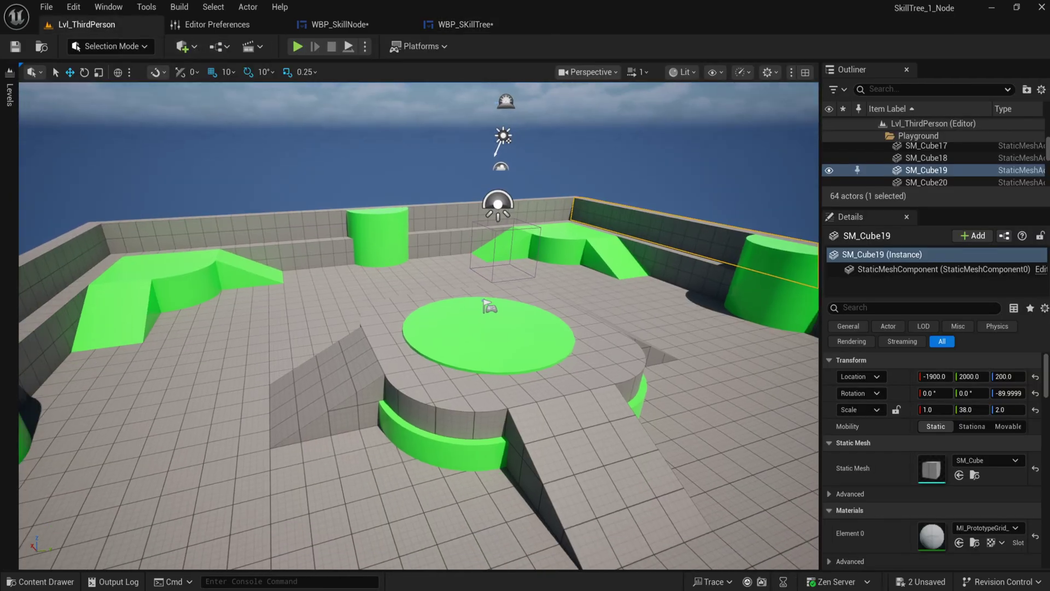
{"action": "key", "text": "ctrl+space"}
{"action": "left_click", "coordinate": [53, 340]}
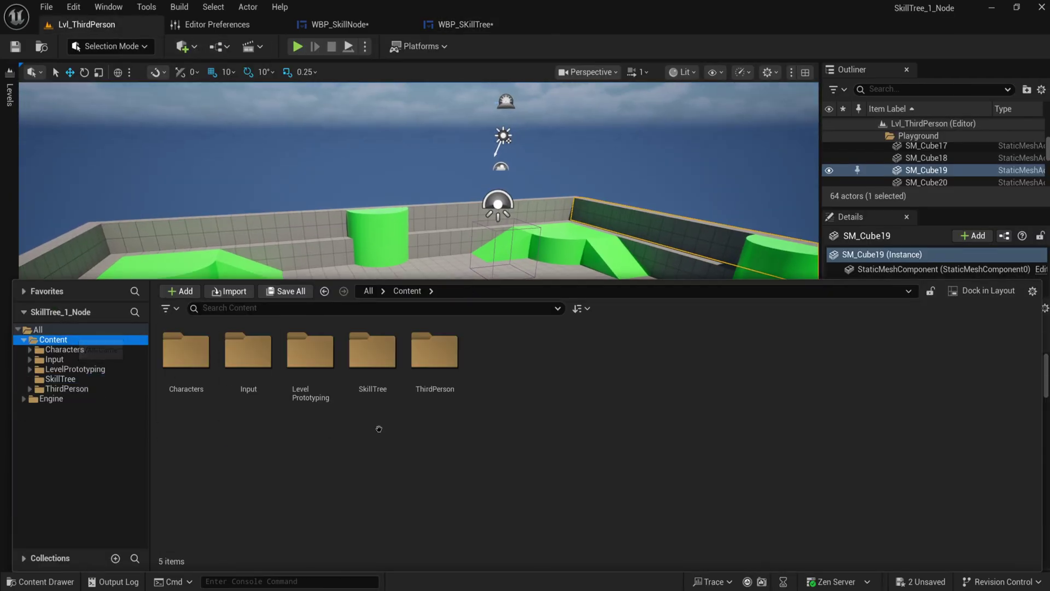
{"action": "double_click", "coordinate": [446, 372]}
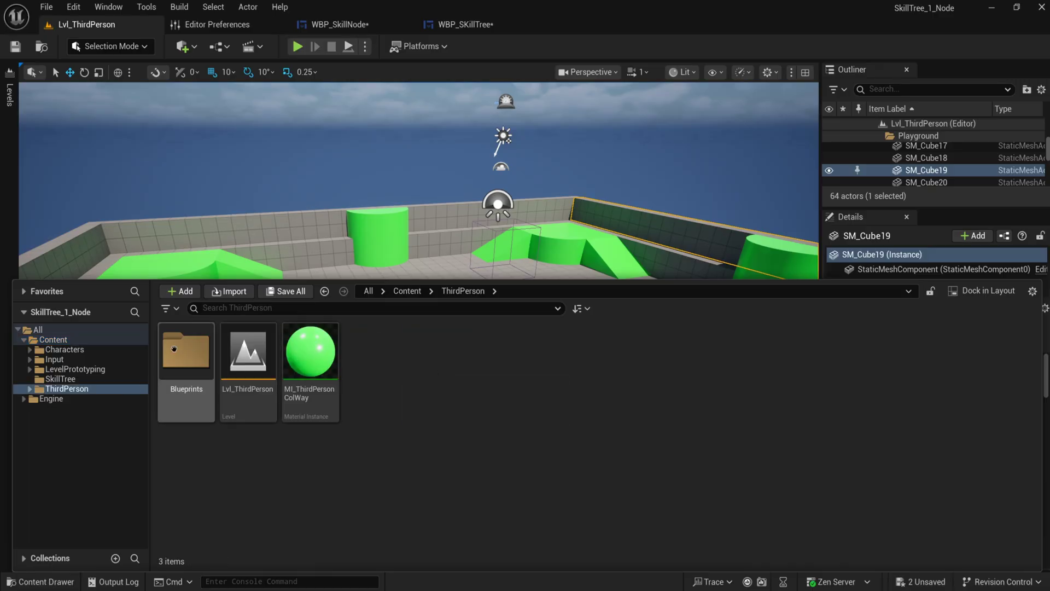
{"action": "left_click", "coordinate": [71, 350]}
{"action": "left_click", "coordinate": [65, 388]}
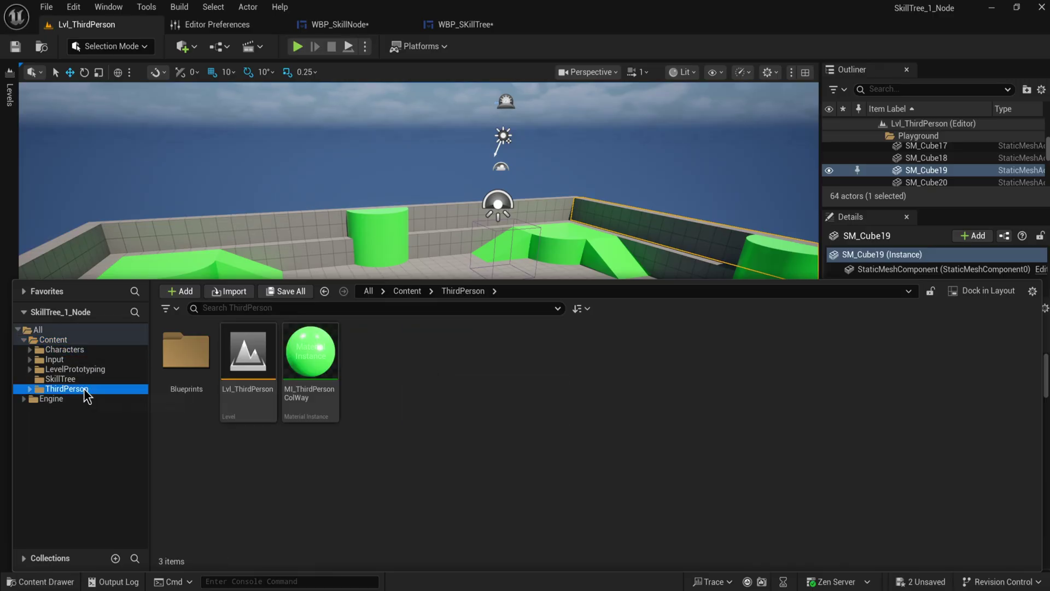
{"action": "double_click", "coordinate": [187, 353]}
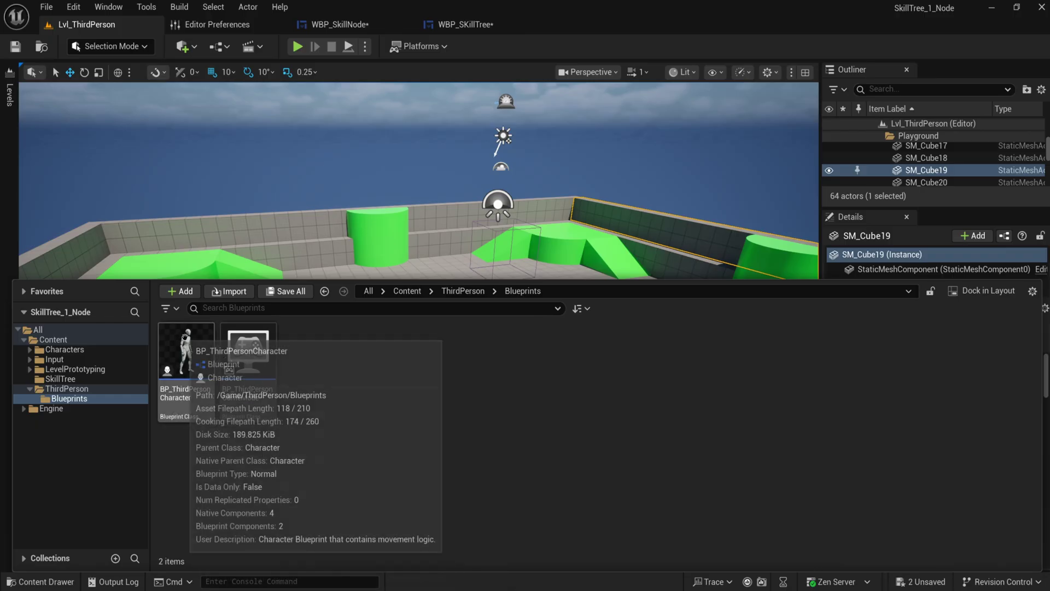
{"action": "left_click", "coordinate": [197, 357]}
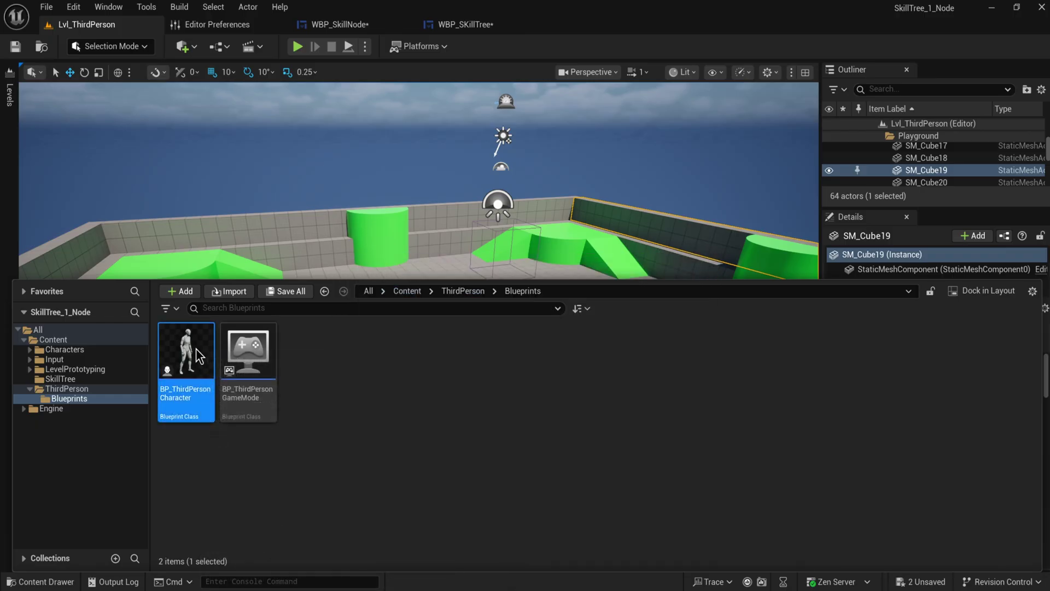
Step: Add a Debug Key T event in an empty area of the character's EventGraph
{"action": "scroll", "coordinate": [453, 229], "scroll_direction": "down", "scroll_amount": 4}
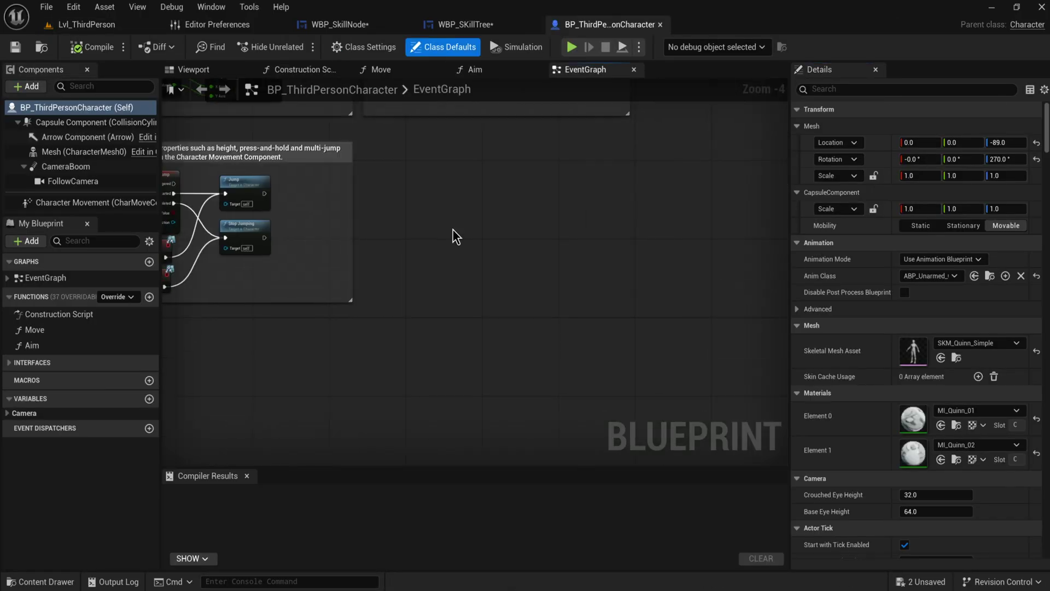
{"action": "right_click", "coordinate": [498, 249]}
{"action": "type", "text": "debug "}
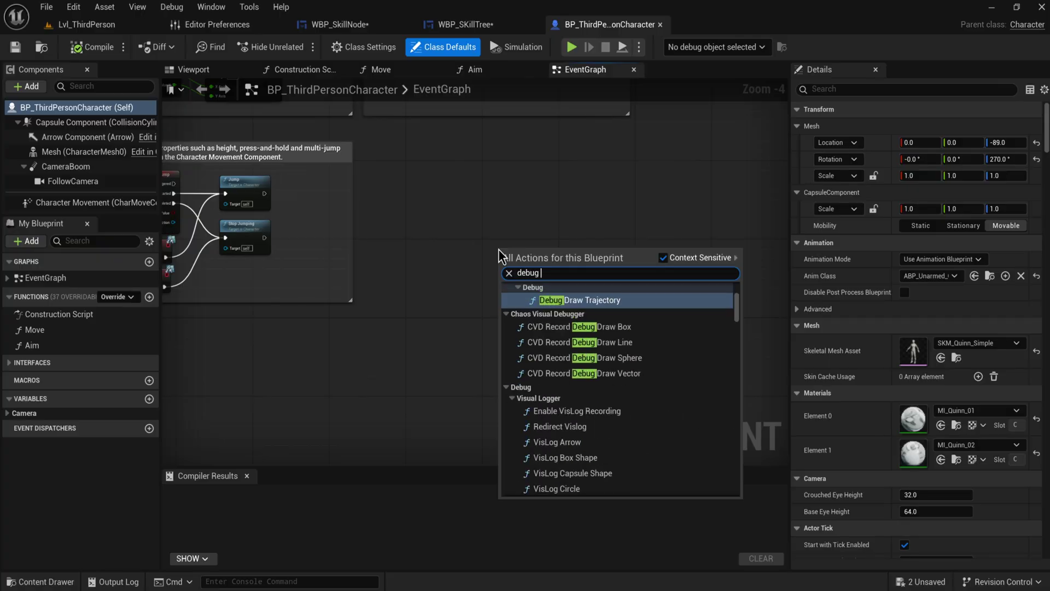
{"action": "type", "text": "ket"}
{"action": "key", "text": "BackSpace"}
{"action": "type", "text": "y T"}
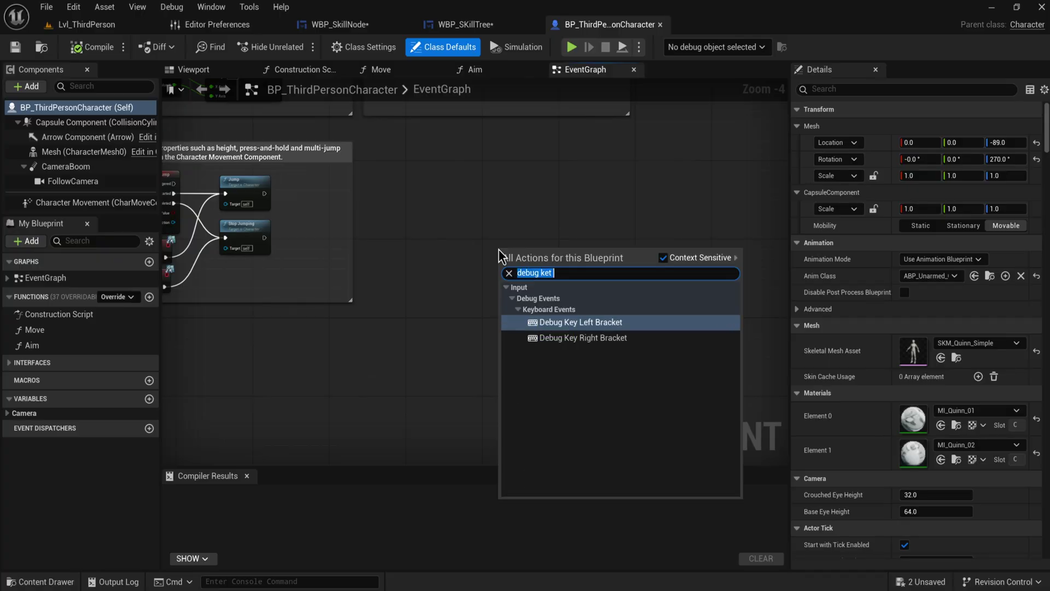
{"action": "key", "text": "Return"}
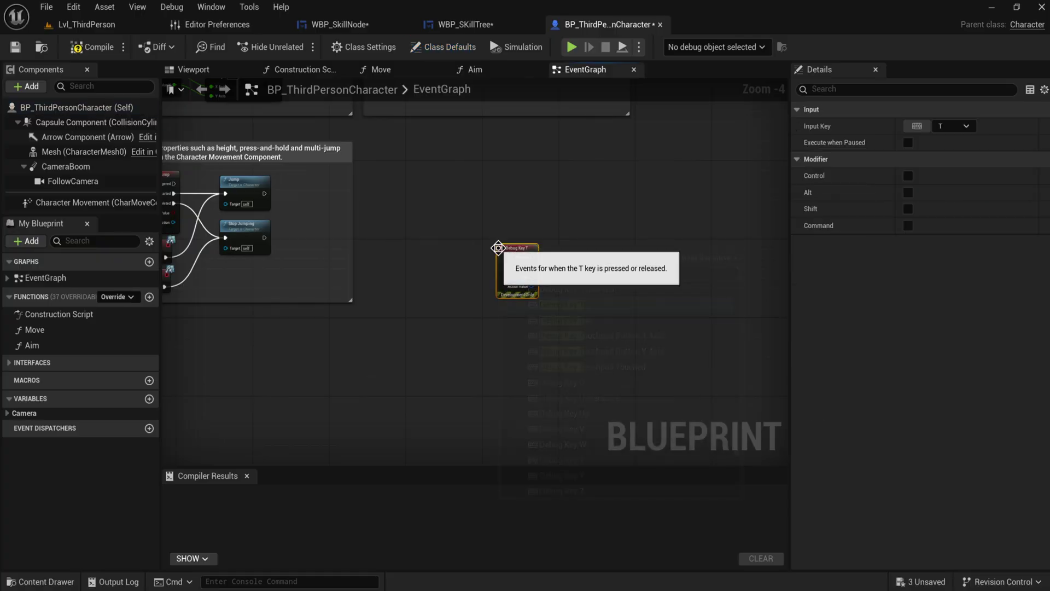
Step: Connect a Create Widget node to the Debug Key T event's Pressed output and set its class to WBP_SKillTree
{"action": "scroll", "coordinate": [547, 262], "scroll_direction": "up", "scroll_amount": 4}
{"action": "left_click_drag", "start_coordinate": [505, 253], "coordinate": [650, 255]}
{"action": "type", "text": "create widget"}
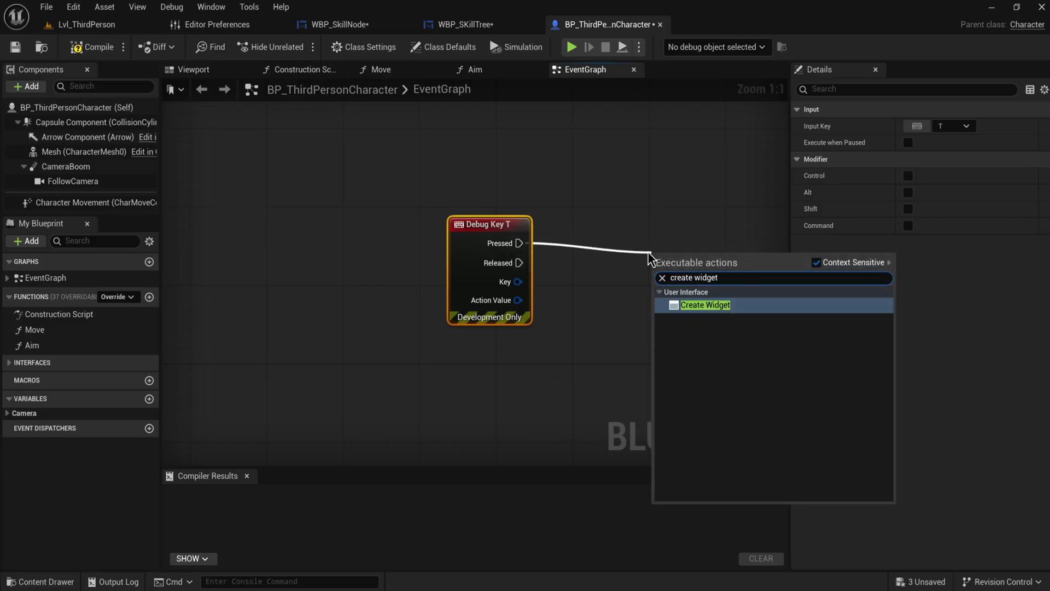
{"action": "key", "text": "Return"}
{"action": "left_click", "coordinate": [501, 300]}
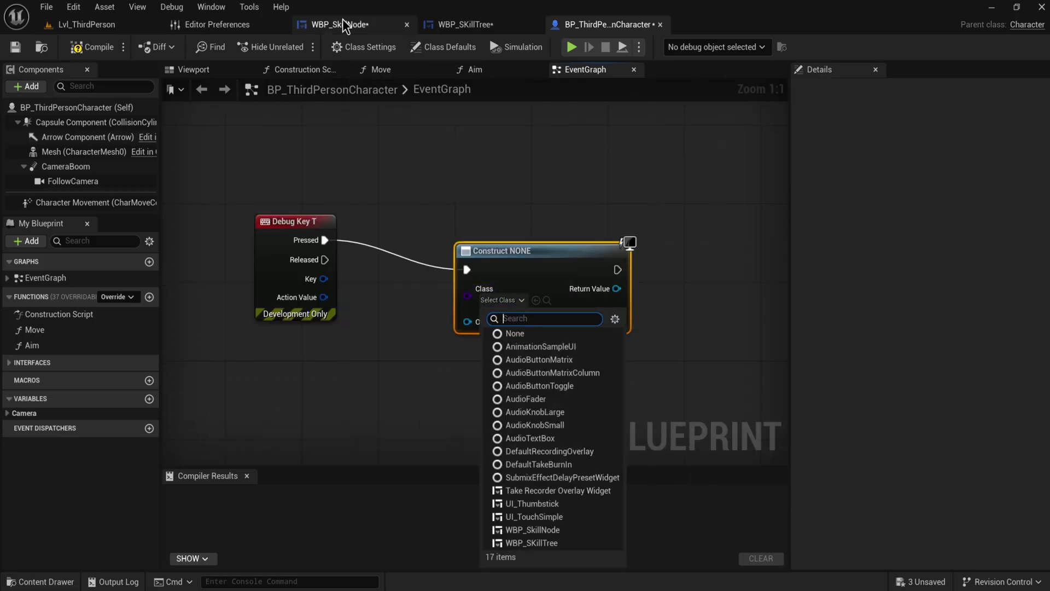
{"action": "type", "text": "wbp"}
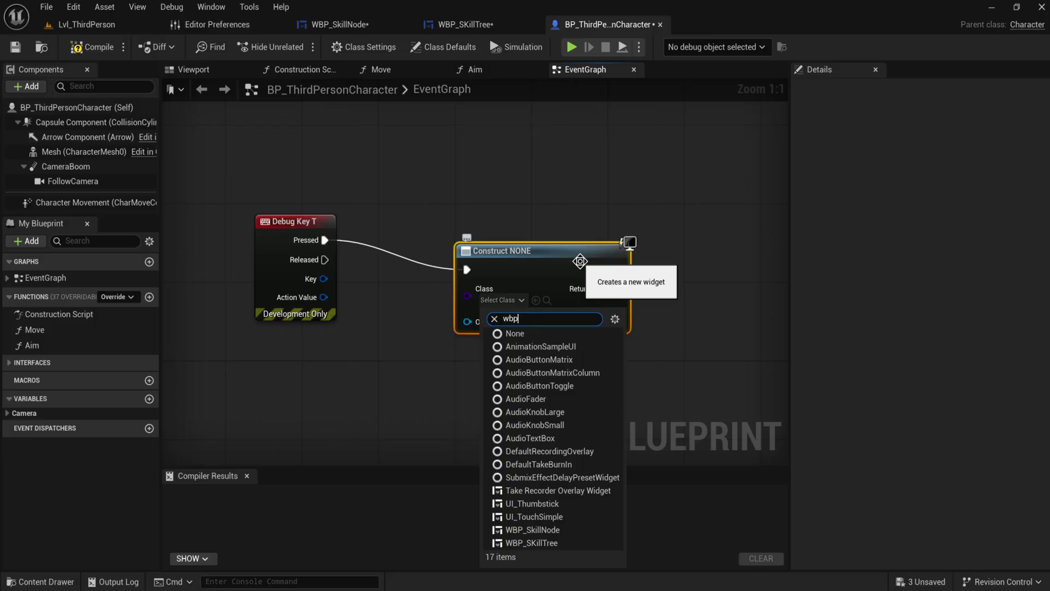
{"action": "type", "text": "_"}
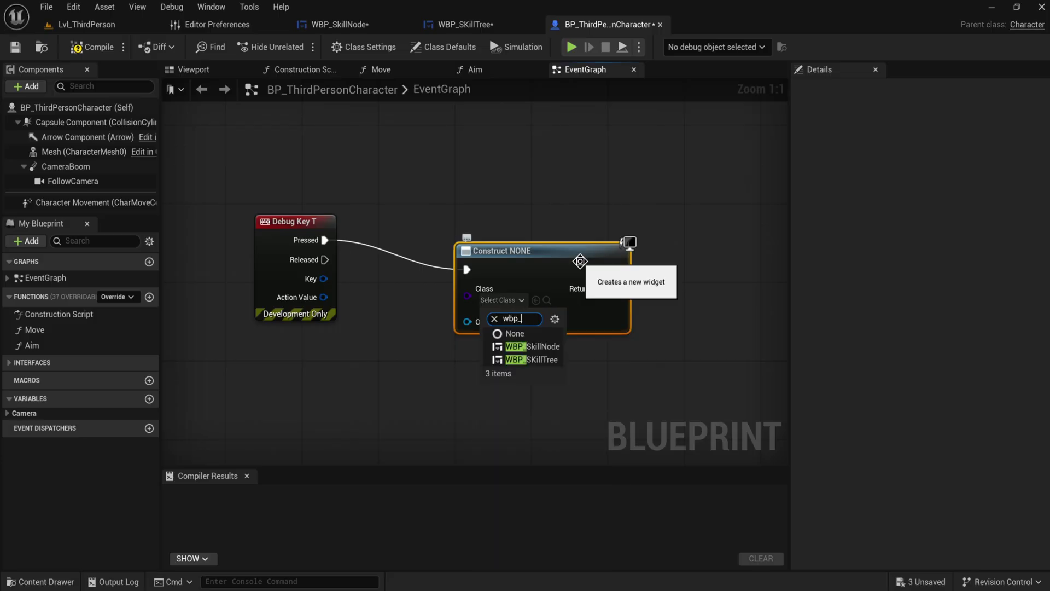
{"action": "left_click", "coordinate": [551, 361]}
Step: Add an Add to Viewport node from the created widget's Return Value
{"action": "left_click_drag", "start_coordinate": [467, 323], "coordinate": [536, 364]}
{"action": "type", "text": "add to view"}
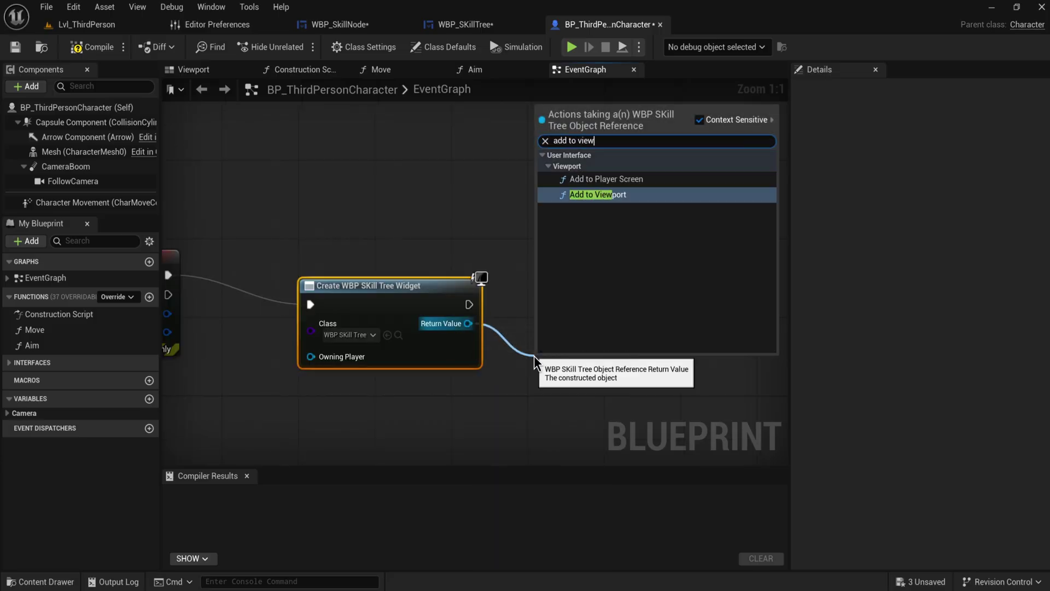
{"action": "key", "text": "Return"}
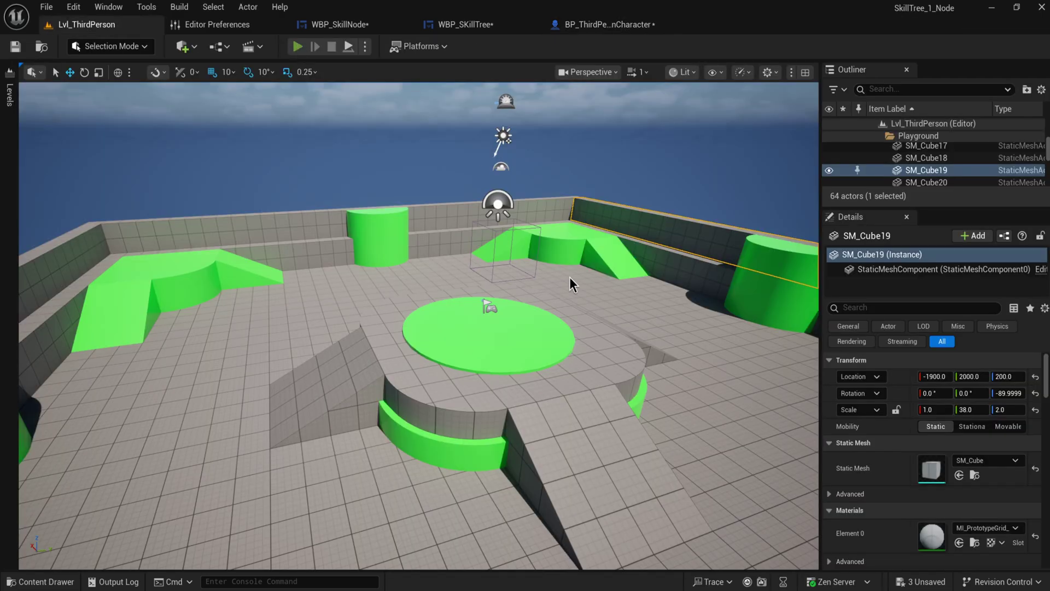
Step: Play the level and show the skill tree with the T key, then stop and return to WBP_SKillTree
{"action": "key", "text": "alt+p"}
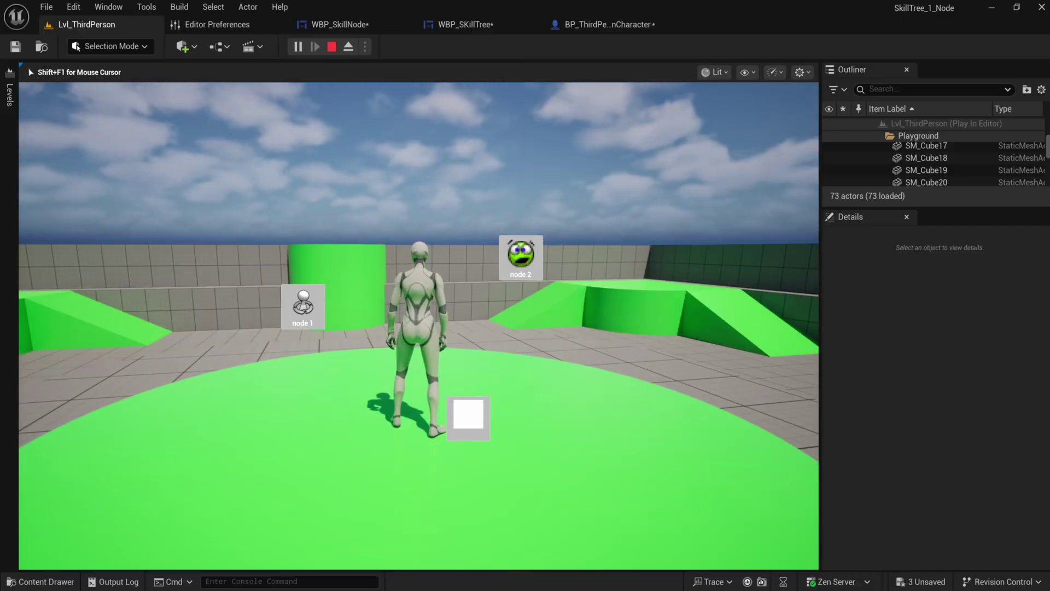
{"action": "key", "text": "Escape"}
{"action": "left_click", "coordinate": [371, 26]}
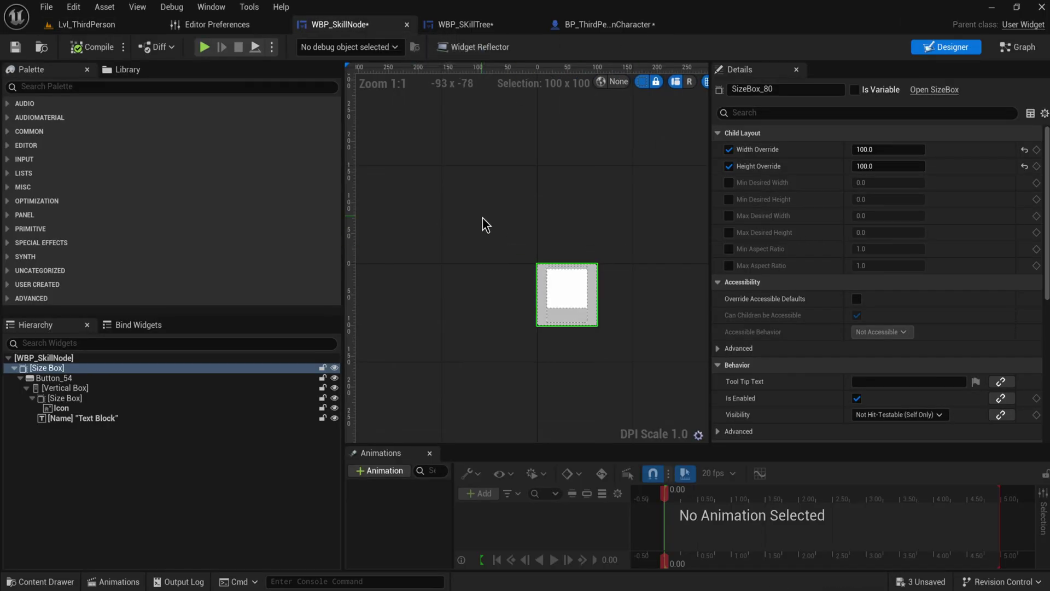
{"action": "left_click", "coordinate": [465, 25]}
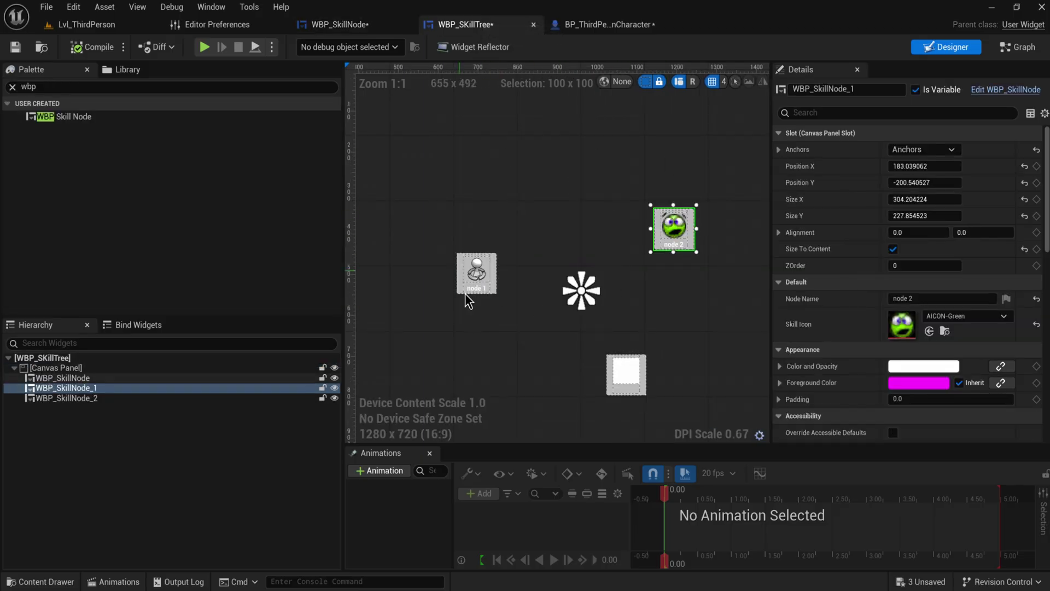